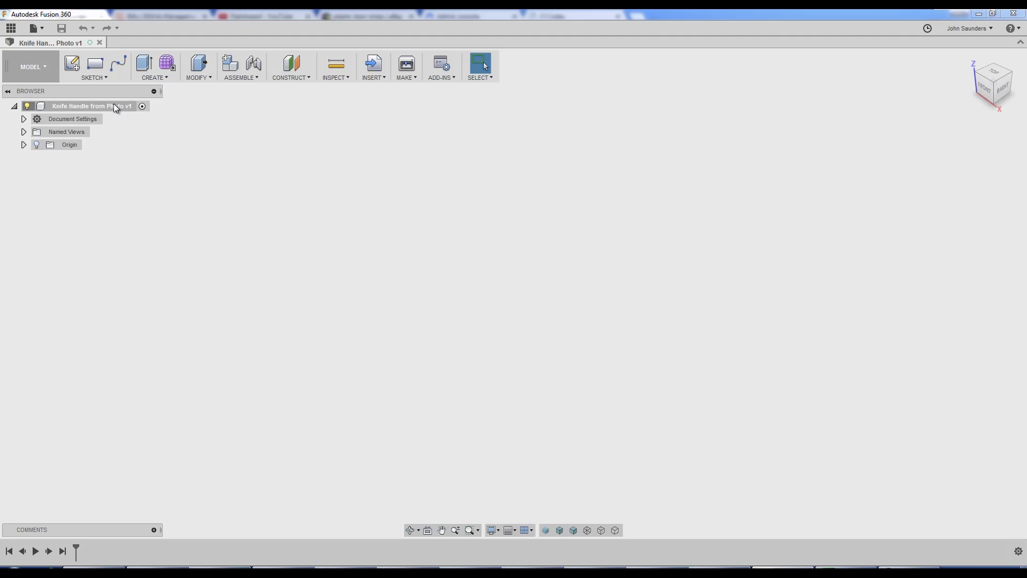
Add a new component to the root and name it Knife Handle
{"action": "right_click", "coordinate": [113, 104]}
{"action": "left_click", "coordinate": [153, 109]}
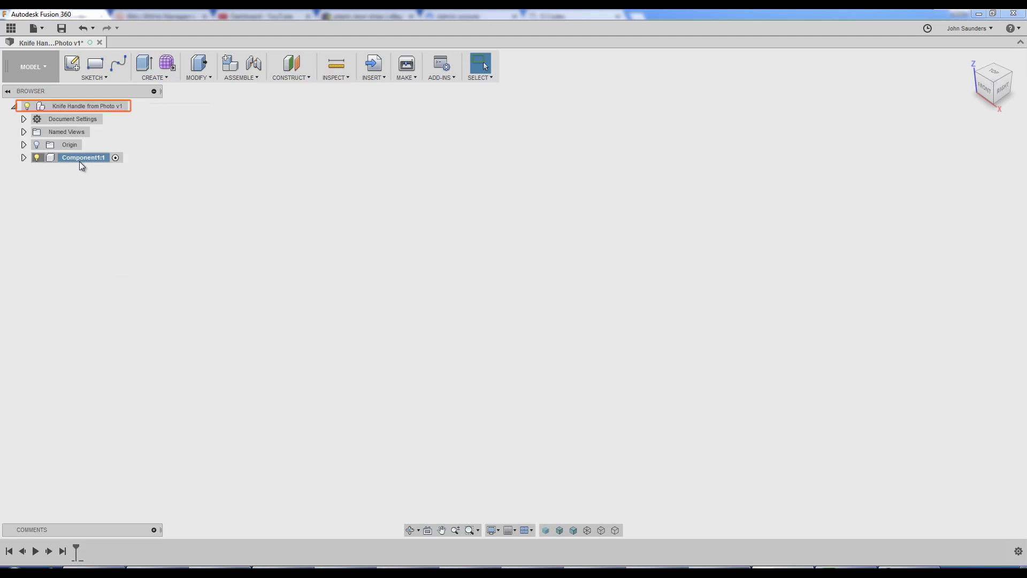
{"action": "double_click", "coordinate": [84, 159]}
{"action": "type", "text": "Knife"}
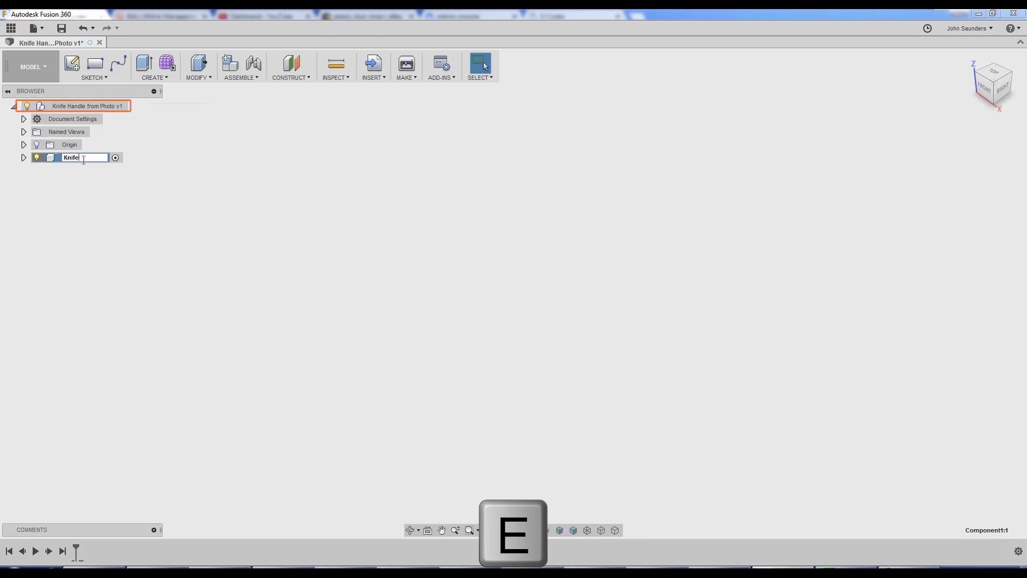
{"action": "type", "text": " Hand"}
{"action": "key", "text": "BackSpace"}
{"action": "key", "text": "BackSpace"}
{"action": "key", "text": "BackSpace"}
{"action": "key", "text": "BackSpace"}
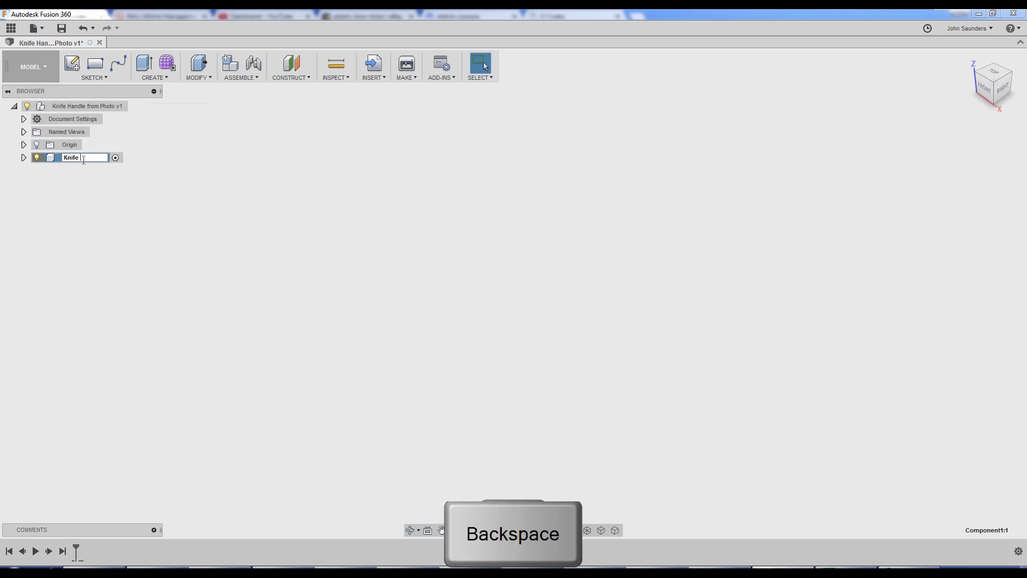
{"action": "type", "text": "Handle"}
{"action": "key", "text": "Return"}
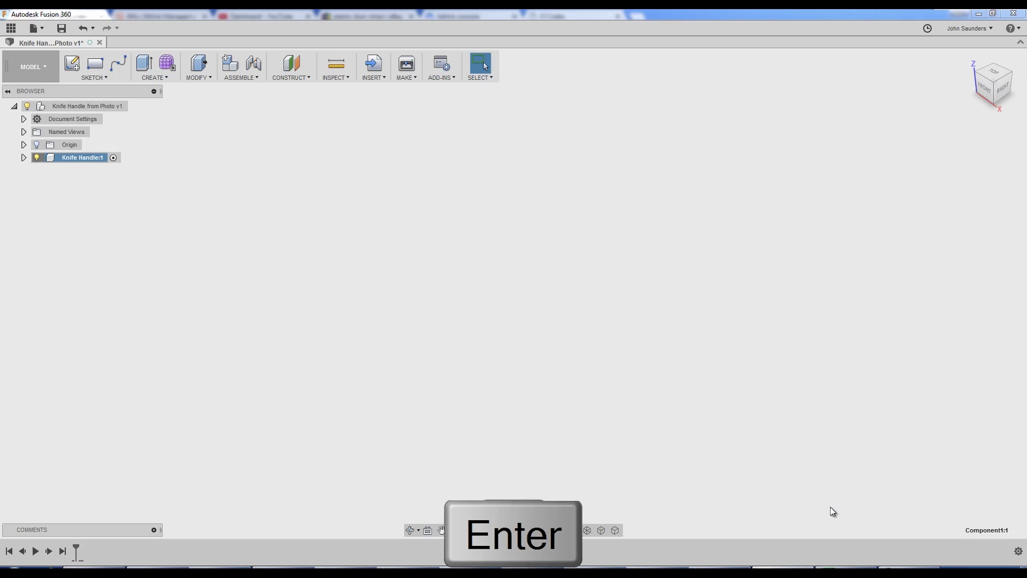
Attach Knife Handle.jpeg from the Fusion Friday Knife Handle folder as a canvas on the XY plane
{"action": "left_click", "coordinate": [376, 79]}
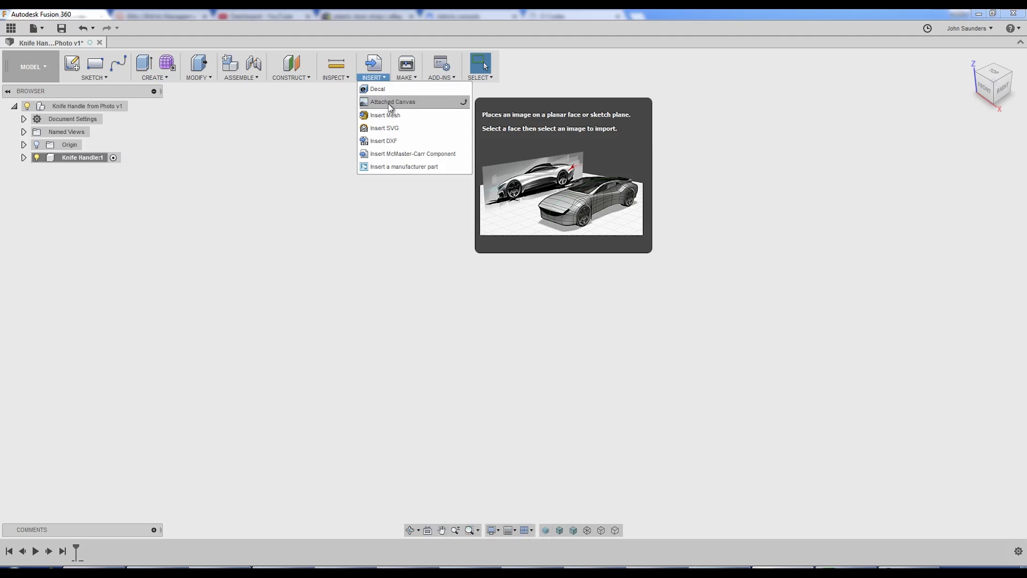
{"action": "left_click", "coordinate": [389, 104]}
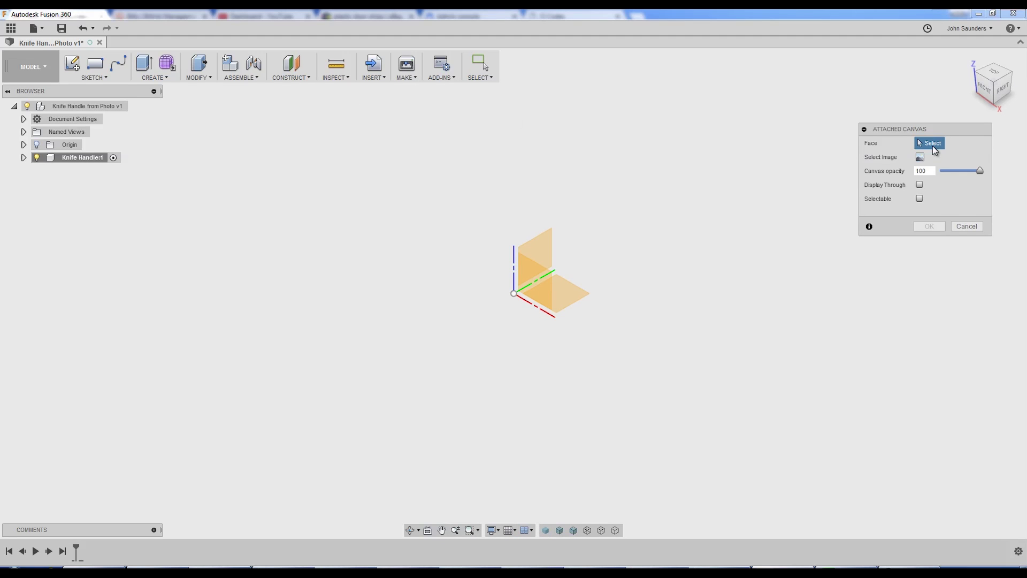
{"action": "left_click", "coordinate": [573, 294]}
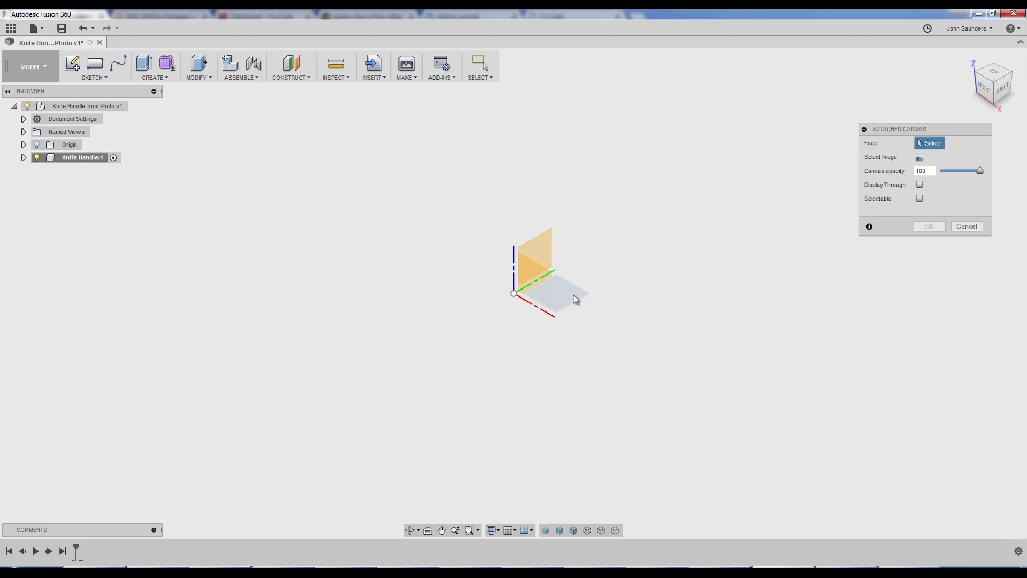
{"action": "left_click", "coordinate": [920, 156]}
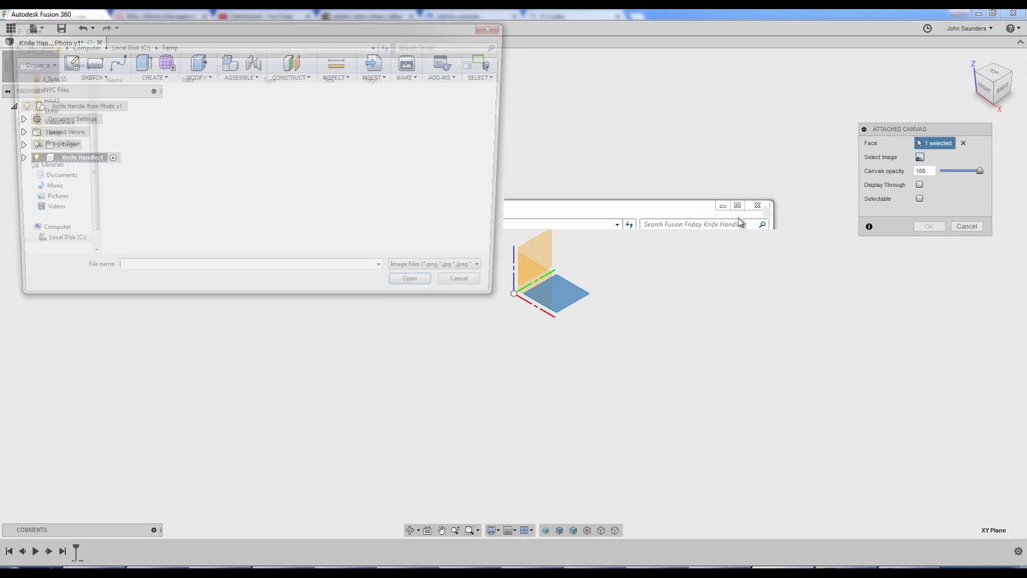
{"action": "type", "text": "C:\\Temp\\Fusion Friday Knife Handle"}
{"action": "key", "text": "Return"}
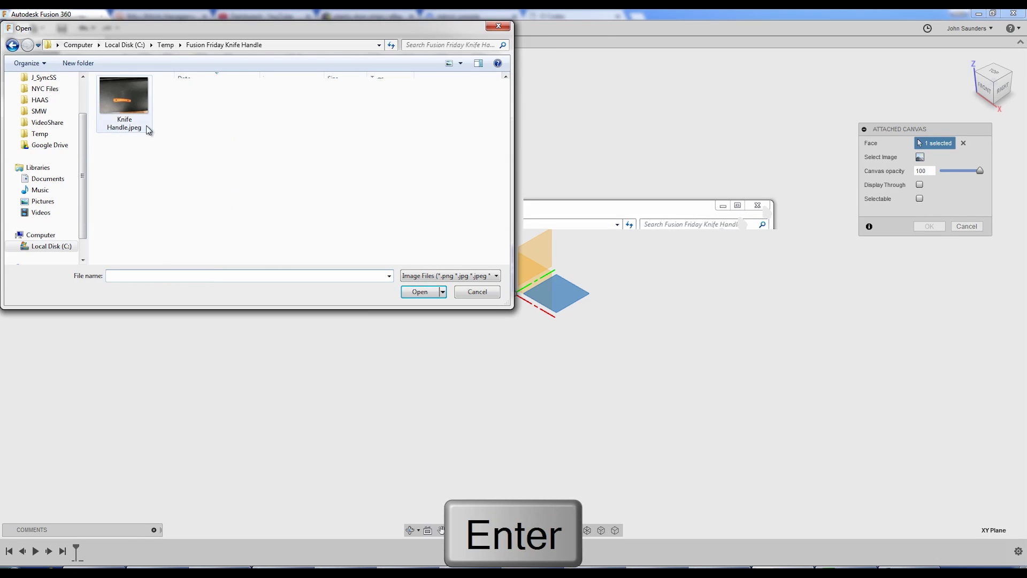
{"action": "left_click", "coordinate": [123, 107]}
{"action": "left_click", "coordinate": [419, 293]}
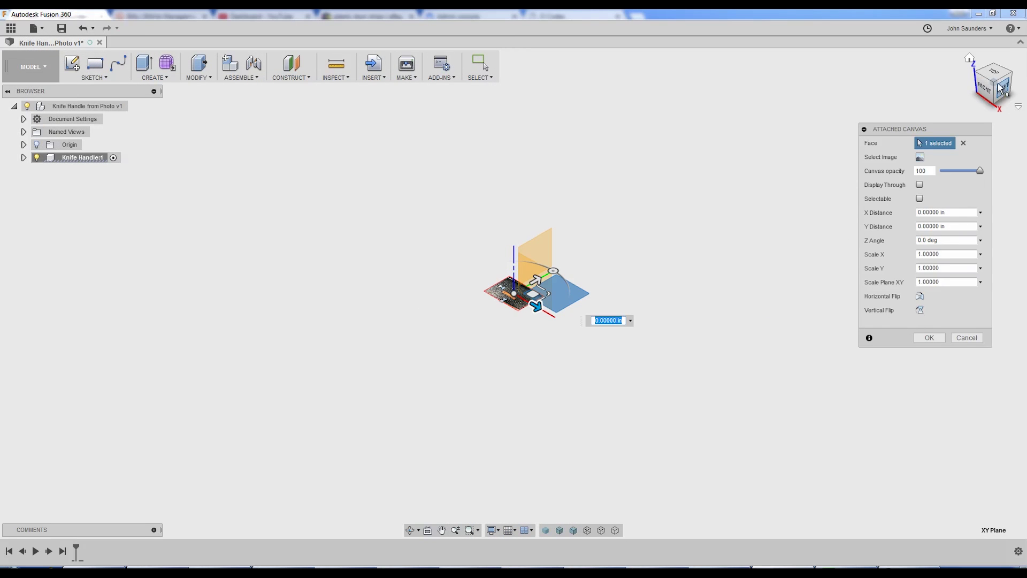
Accept the canvas and view the handle photo from the top, zoomed to fit
{"action": "left_click", "coordinate": [929, 338]}
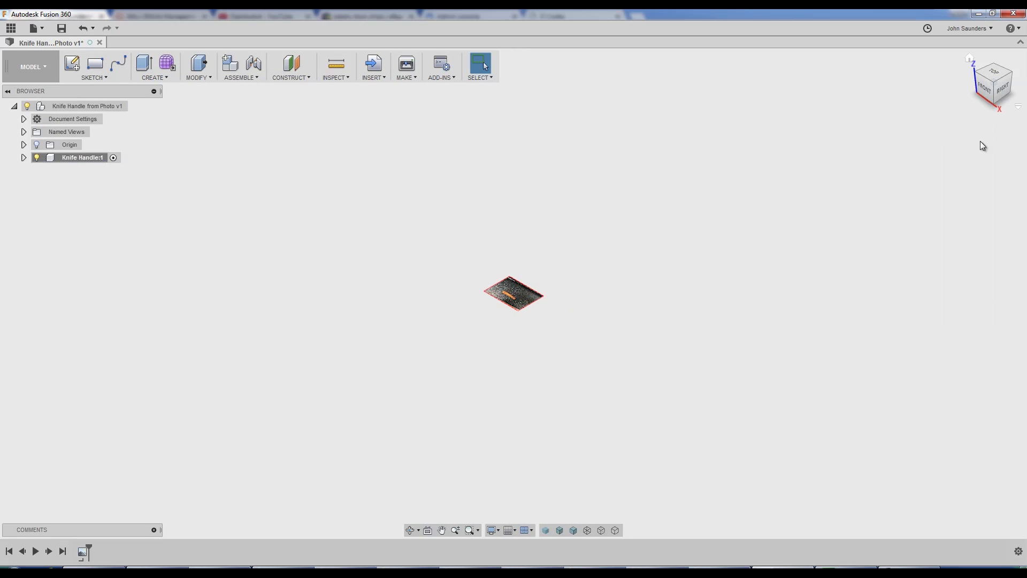
{"action": "left_click", "coordinate": [993, 71]}
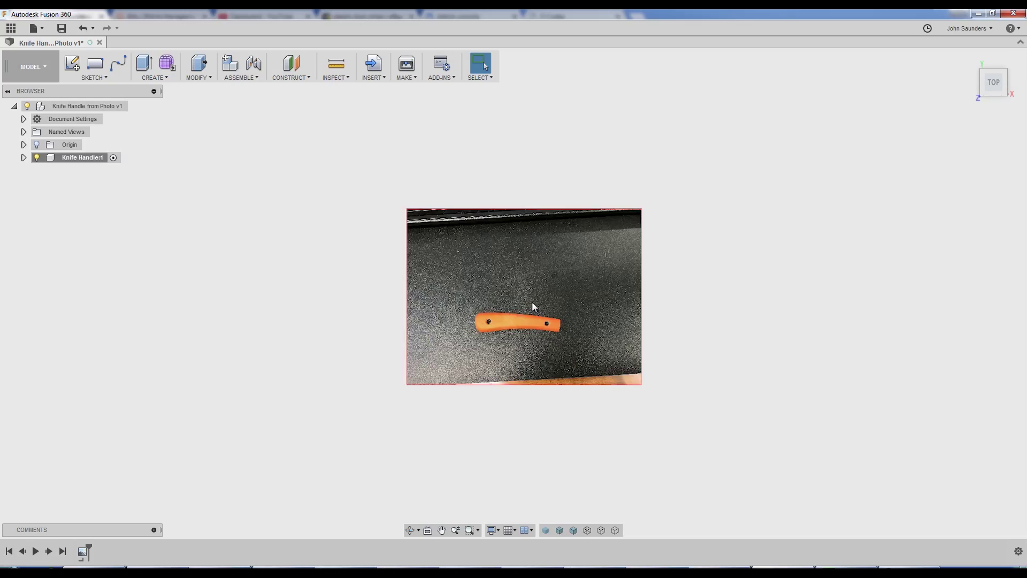
{"action": "scroll", "coordinate": [535, 369], "scroll_direction": "up", "scroll_amount": 4}
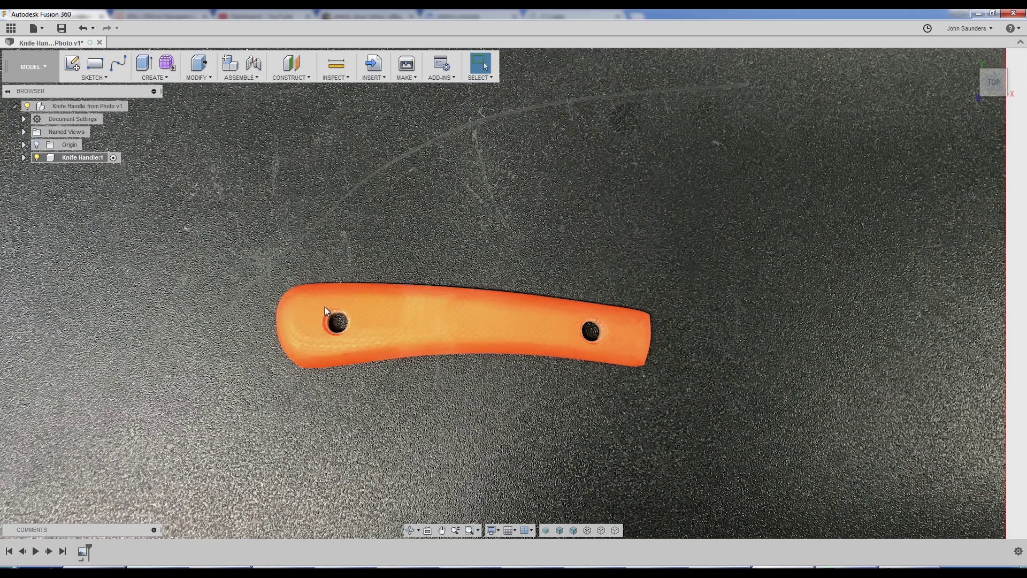
{"action": "scroll", "coordinate": [342, 314], "scroll_direction": "down", "scroll_amount": 4}
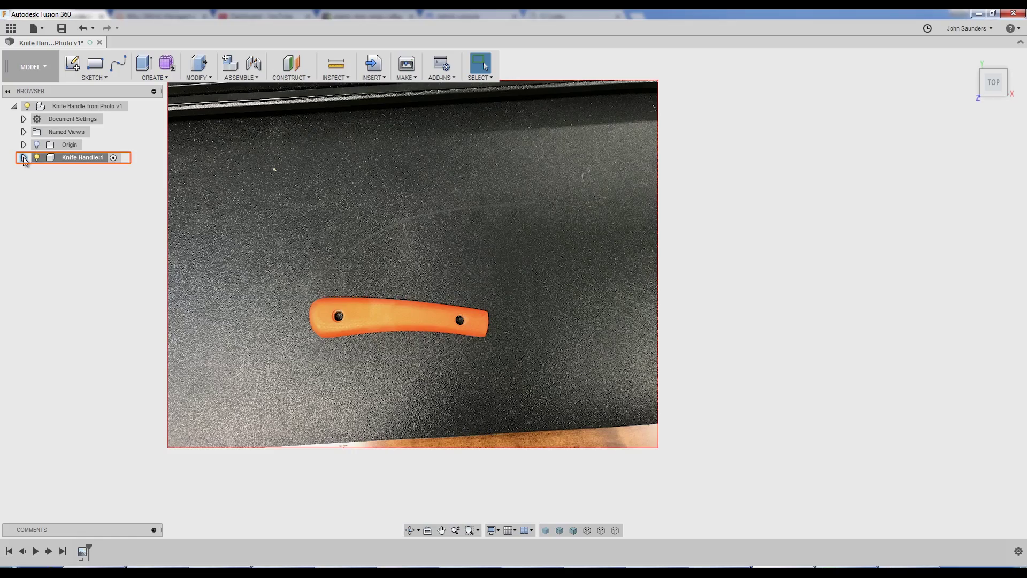
Start calibrating the Knife Handle canvas from the component's Canvases folder
{"action": "left_click", "coordinate": [24, 158]}
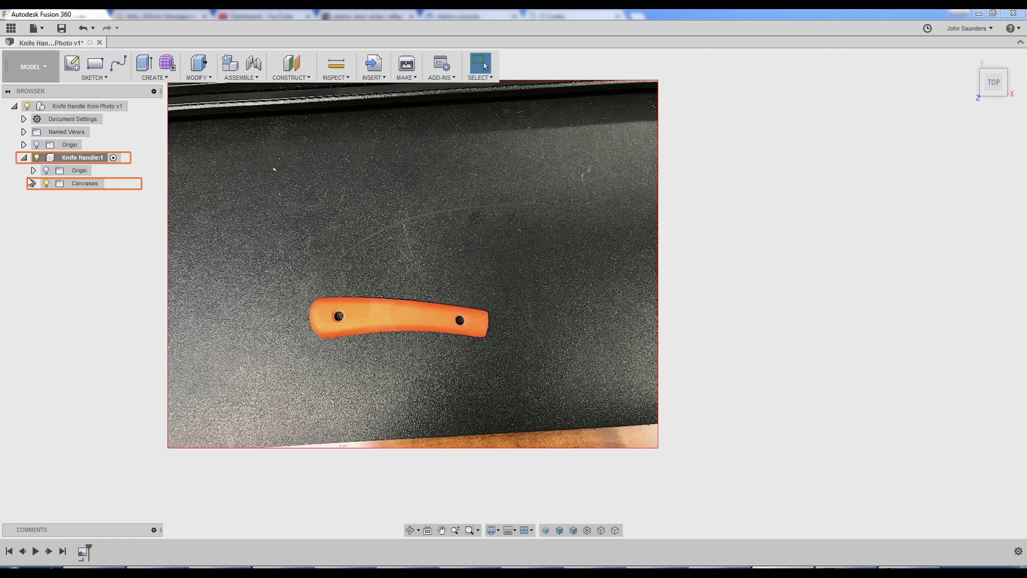
{"action": "left_click", "coordinate": [33, 183]}
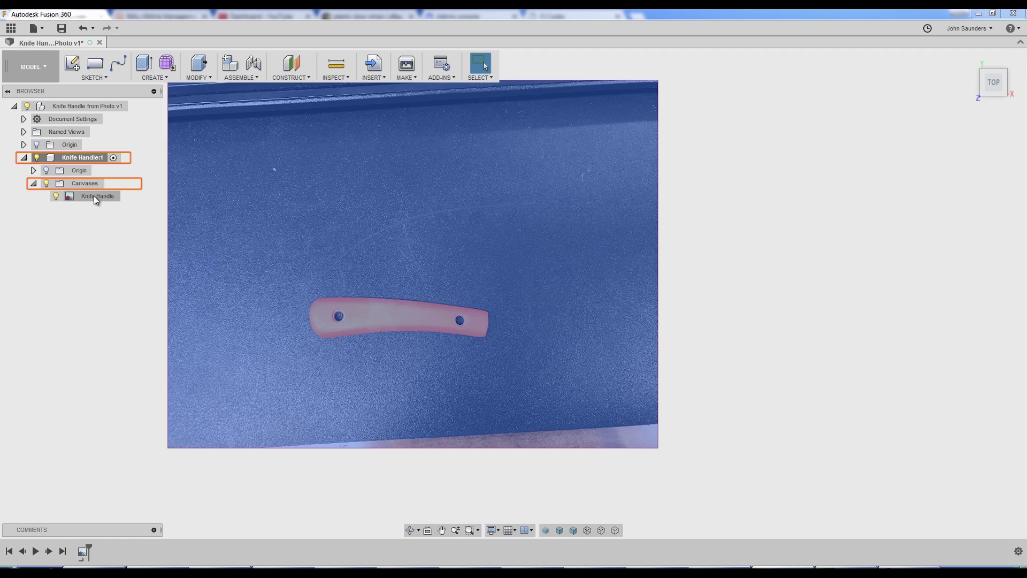
{"action": "right_click", "coordinate": [96, 200]}
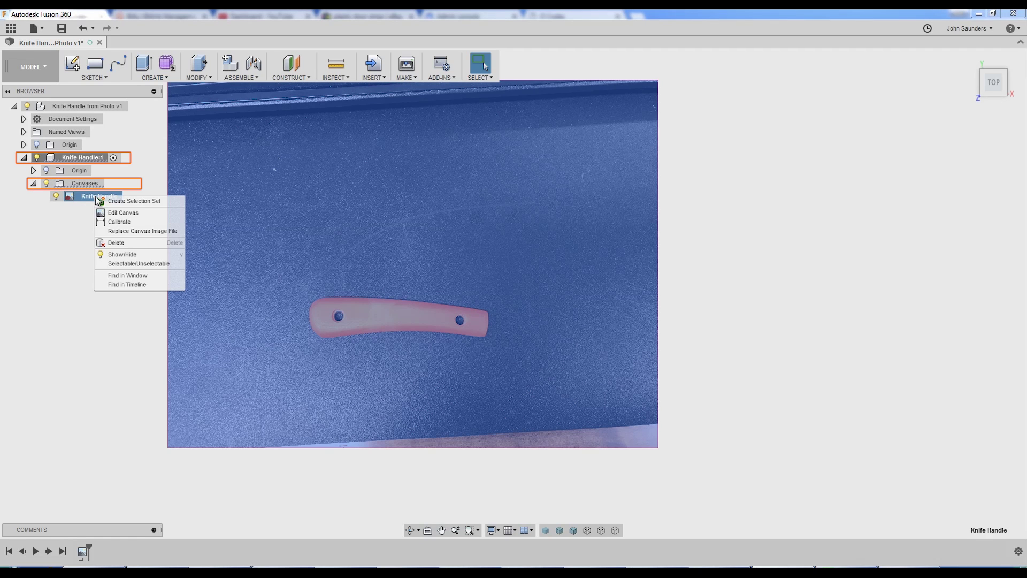
{"action": "left_click", "coordinate": [134, 221]}
Mark the handle's ends and set the calibration length to 3.5 inches
{"action": "scroll", "coordinate": [369, 292], "scroll_direction": "up", "scroll_amount": 8}
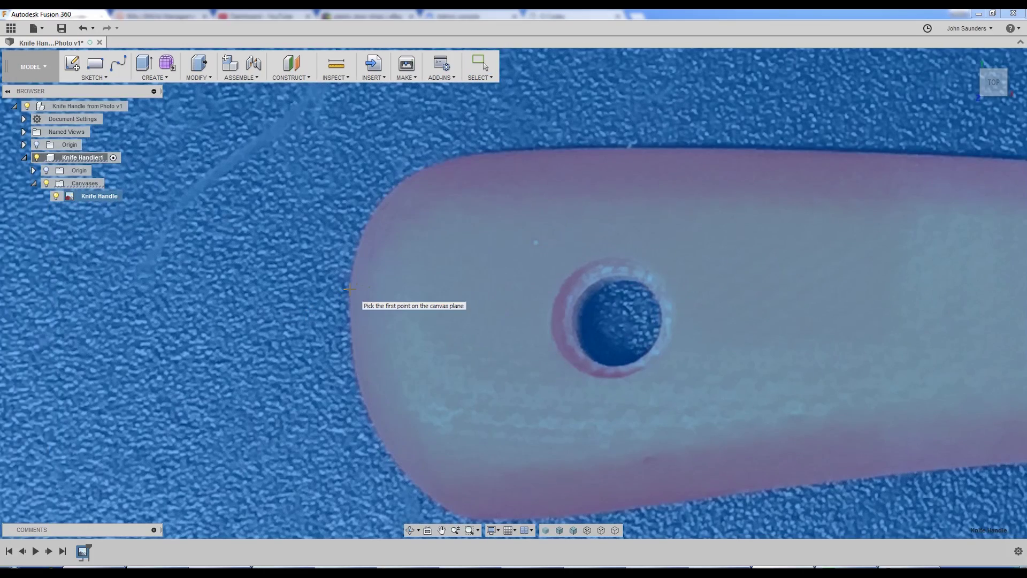
{"action": "scroll", "coordinate": [349, 288], "scroll_direction": "down", "scroll_amount": 8}
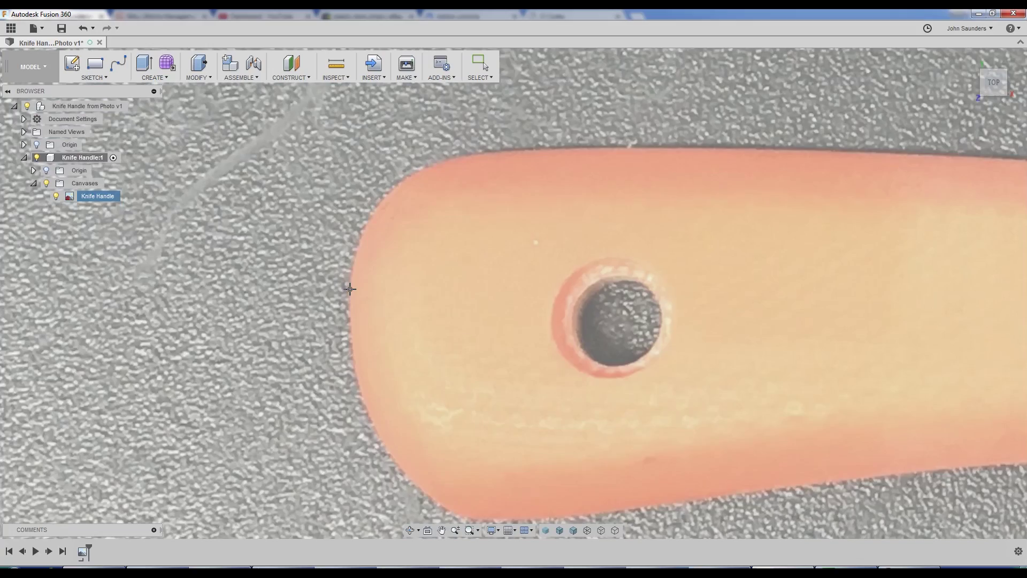
{"action": "middle_click_drag", "start_coordinate": [681, 312], "coordinate": [364, 321]}
{"action": "scroll", "coordinate": [603, 360], "scroll_direction": "up", "scroll_amount": 3}
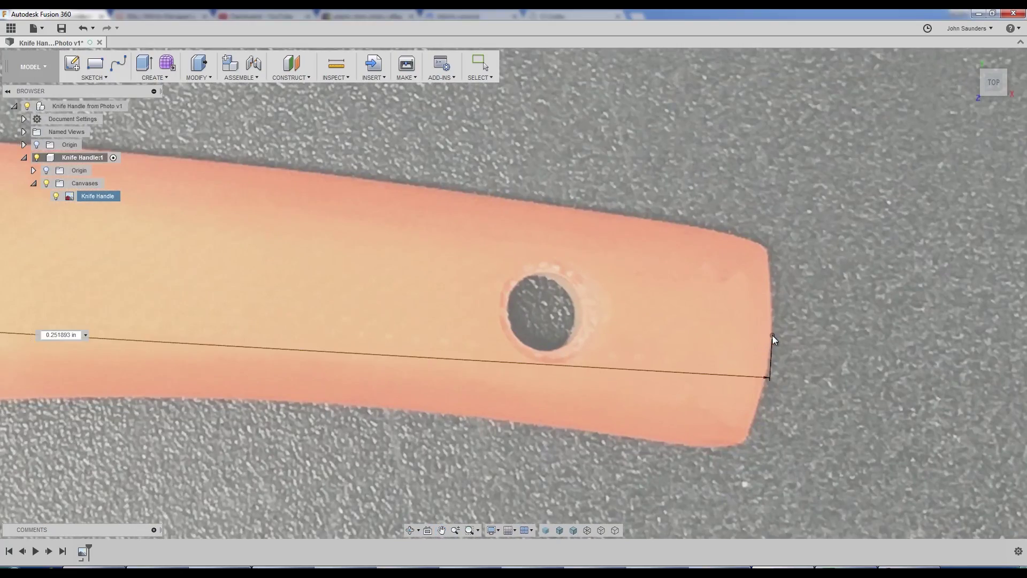
{"action": "left_click", "coordinate": [772, 336]}
{"action": "scroll", "coordinate": [735, 343], "scroll_direction": "down", "scroll_amount": 3}
{"action": "scroll", "coordinate": [513, 334], "scroll_direction": "down", "scroll_amount": 2}
{"action": "type", "text": "3.5"}
{"action": "key", "text": "Return"}
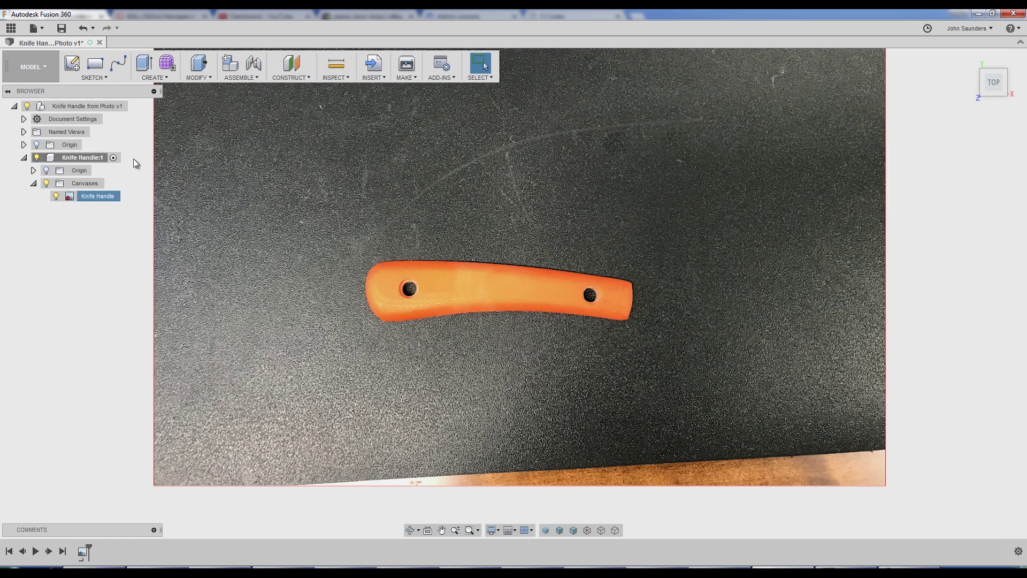
Start a sketch on the XY plane and draw circles over the left and right holes
{"action": "key", "text": "c"}
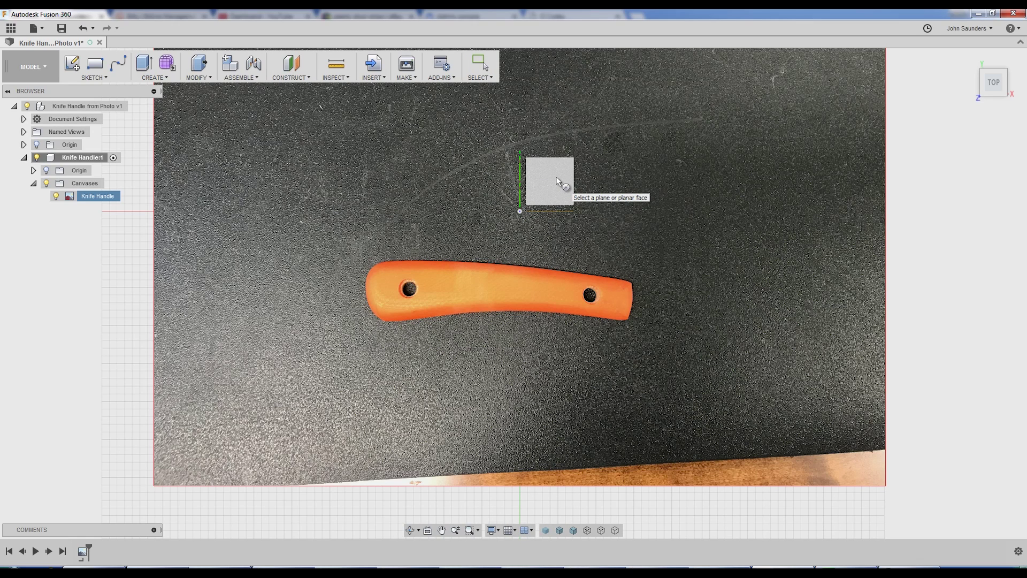
{"action": "left_click", "coordinate": [556, 182]}
{"action": "scroll", "coordinate": [462, 309], "scroll_direction": "up", "scroll_amount": 5}
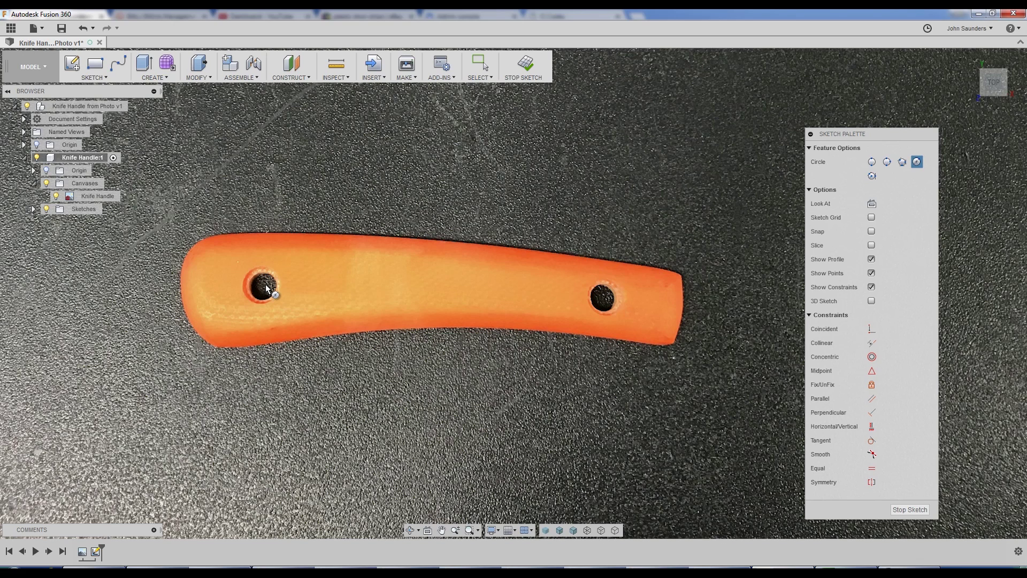
{"action": "left_click", "coordinate": [264, 287]}
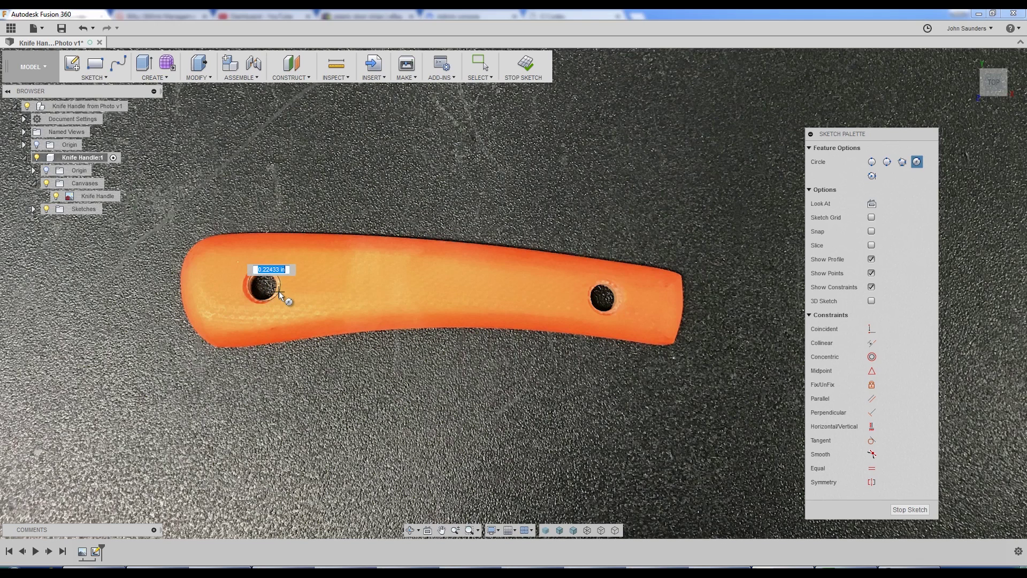
{"action": "left_click", "coordinate": [274, 290]}
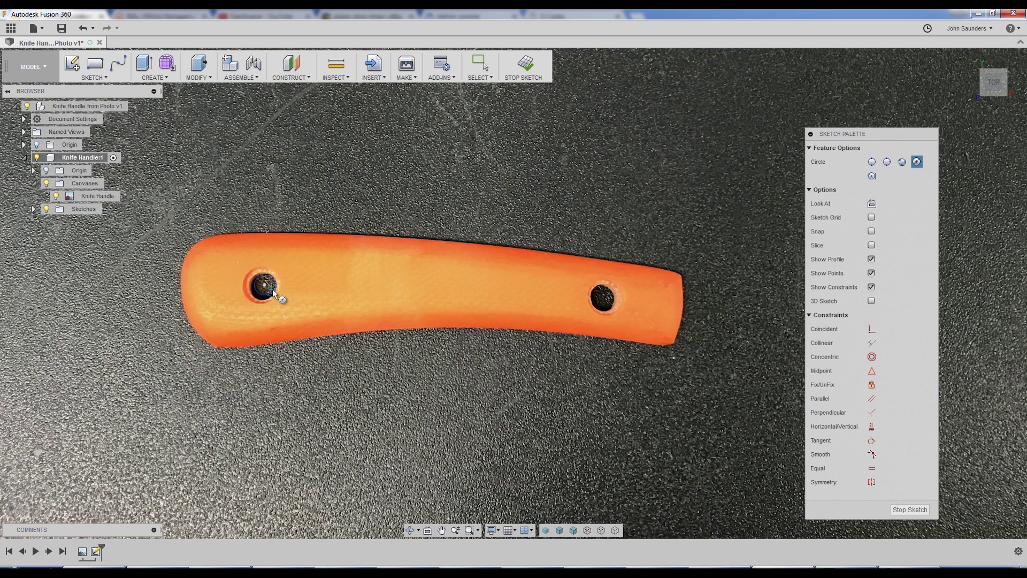
{"action": "left_click", "coordinate": [603, 300]}
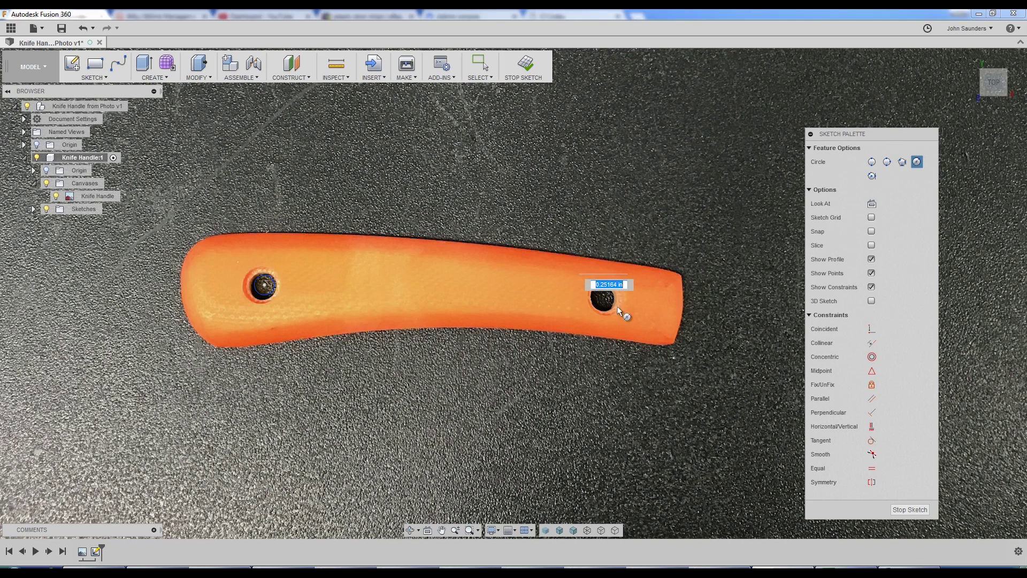
{"action": "left_click", "coordinate": [618, 308]}
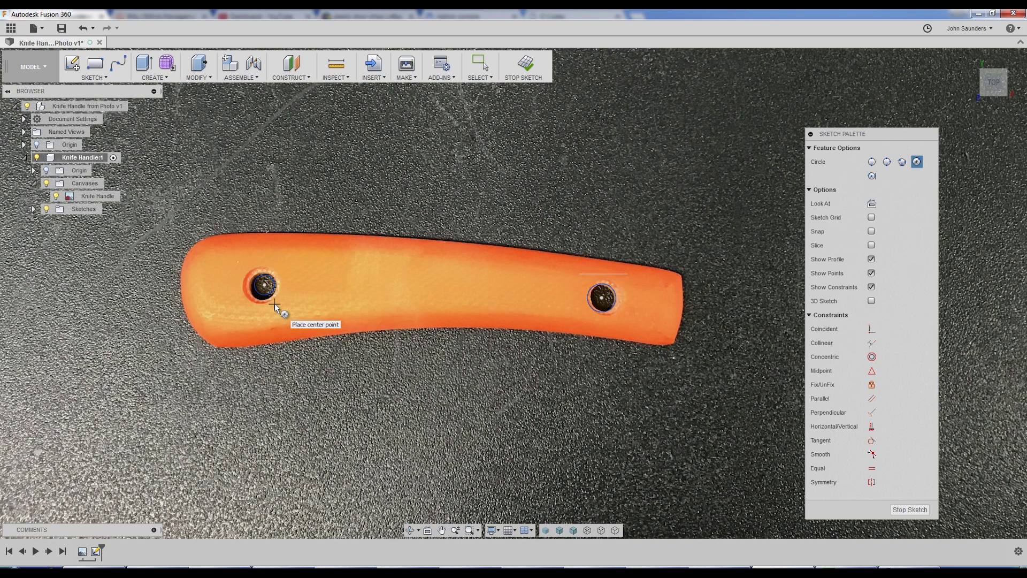
{"action": "scroll", "coordinate": [275, 303], "scroll_direction": "up", "scroll_amount": 5}
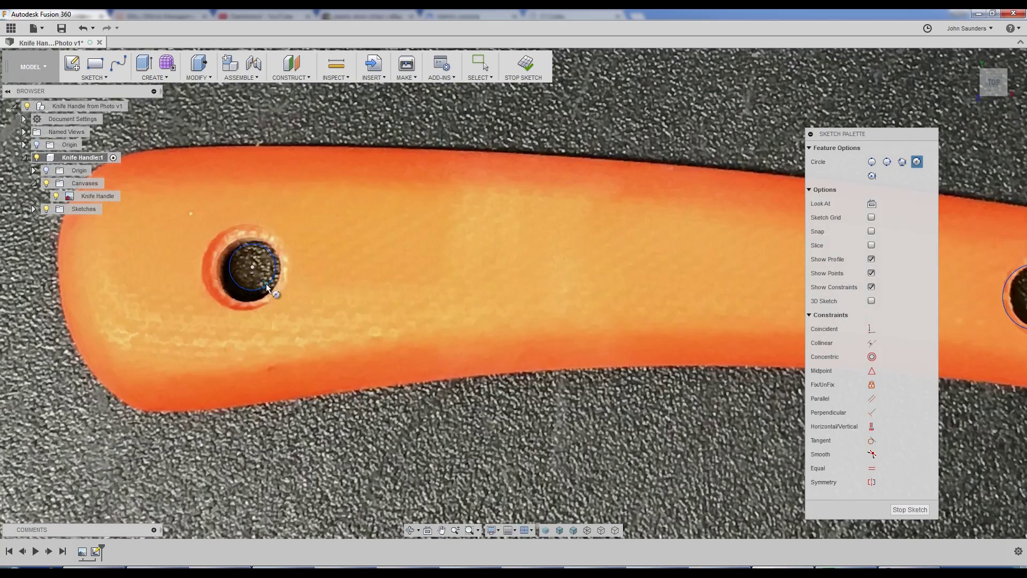
Dimension the left hole circle to a 0.1875 diameter
{"action": "left_click", "coordinate": [252, 266]}
{"action": "key", "text": "Escape"}
{"action": "scroll", "coordinate": [251, 271], "scroll_direction": "down", "scroll_amount": 3}
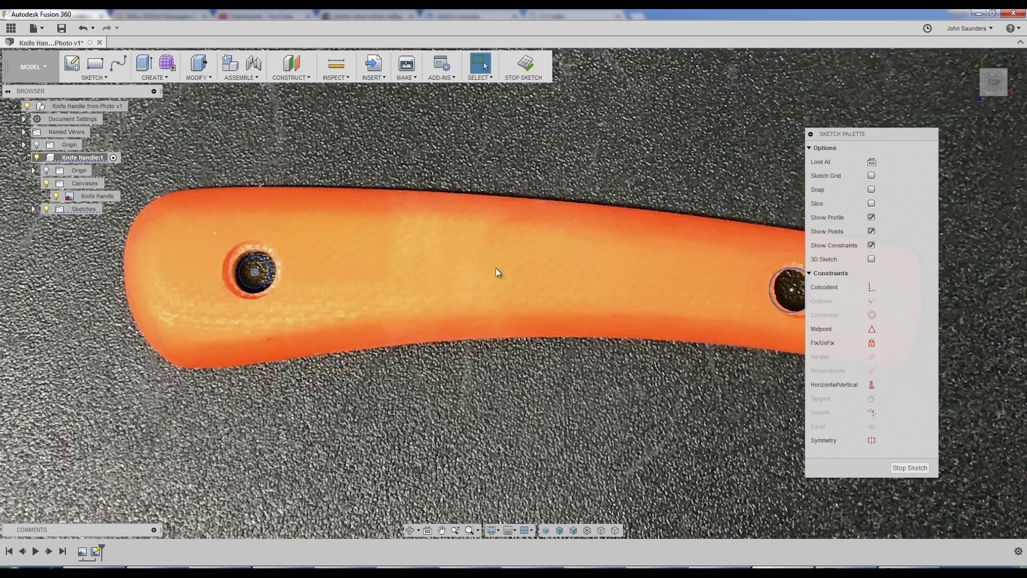
{"action": "scroll", "coordinate": [665, 305], "scroll_direction": "up", "scroll_amount": 3}
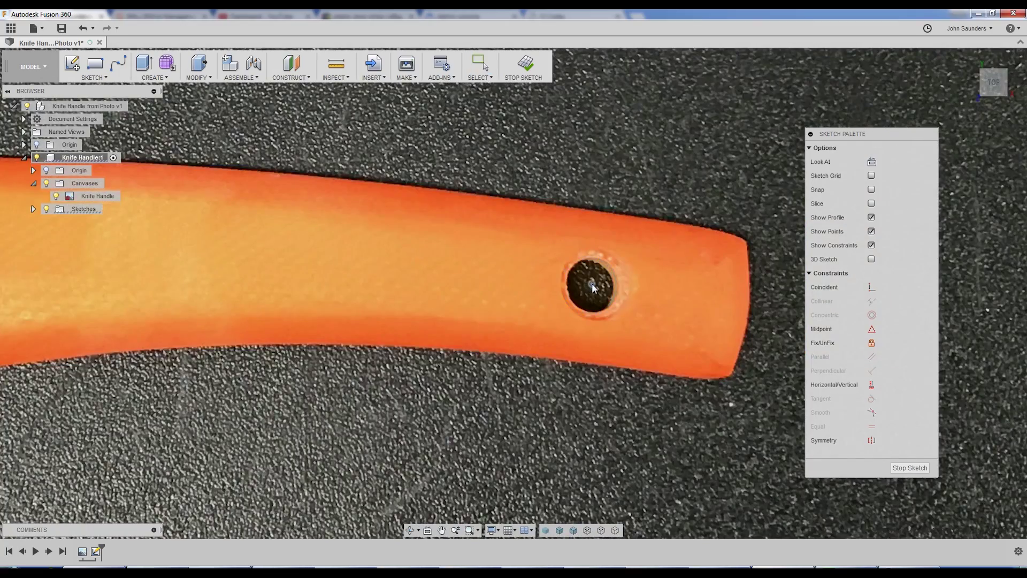
{"action": "scroll", "coordinate": [596, 289], "scroll_direction": "down", "scroll_amount": 2}
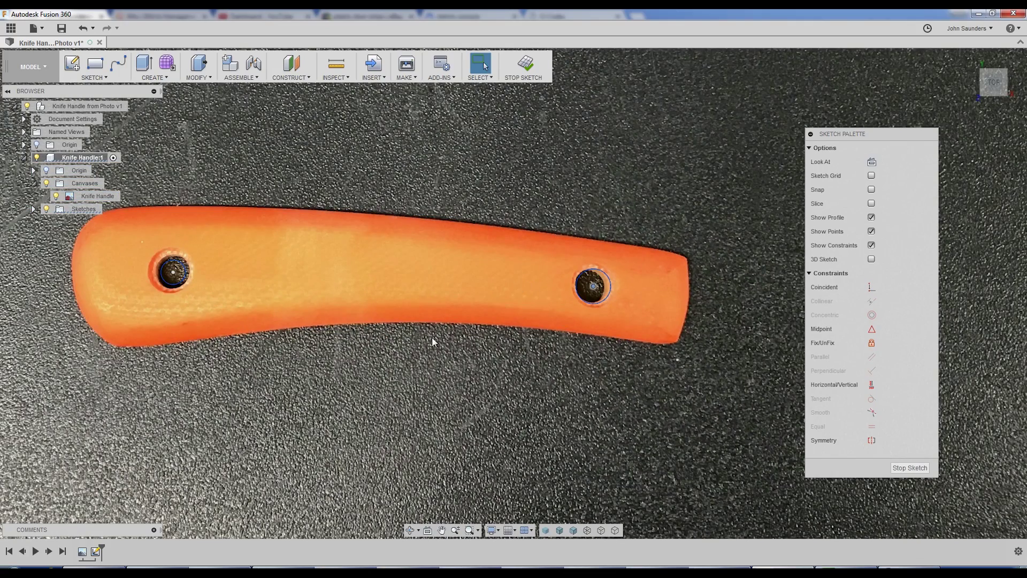
{"action": "scroll", "coordinate": [244, 306], "scroll_direction": "down", "scroll_amount": 1}
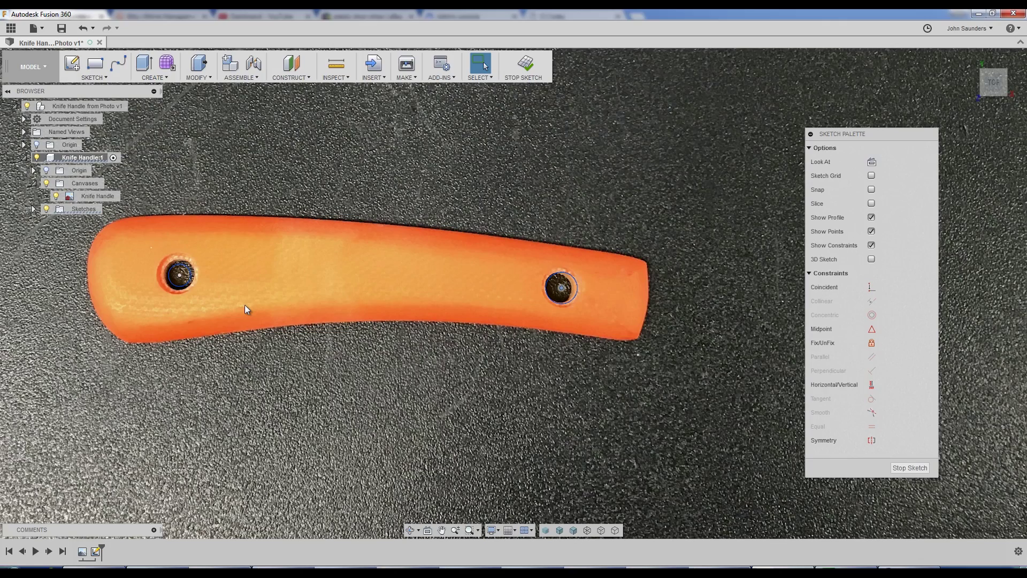
{"action": "key", "text": "d"}
{"action": "scroll", "coordinate": [176, 273], "scroll_direction": "up", "scroll_amount": 1}
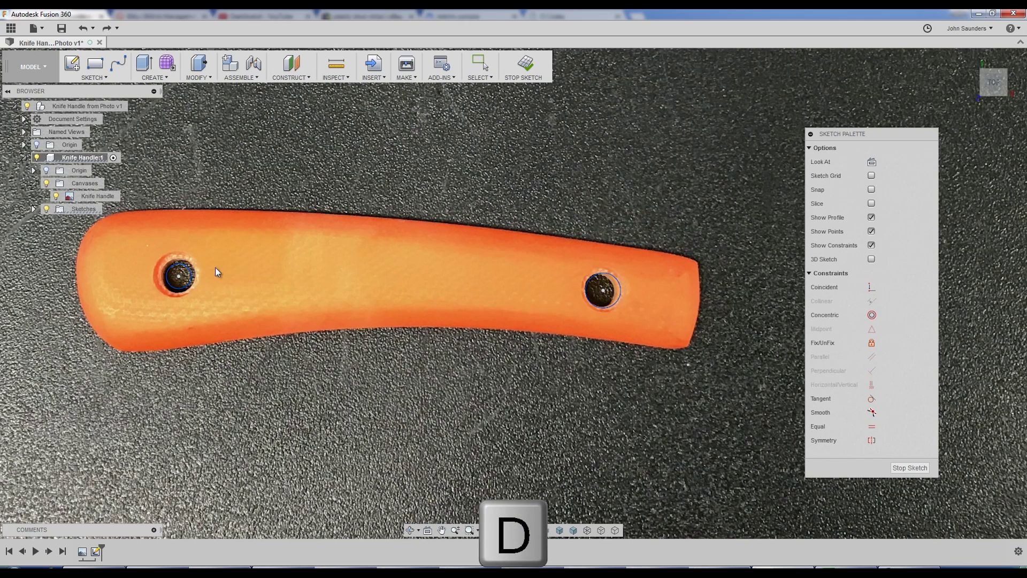
{"action": "left_click", "coordinate": [172, 271]}
{"action": "left_click", "coordinate": [216, 267]}
{"action": "type", "text": ".1875"}
{"action": "key", "text": "Return"}
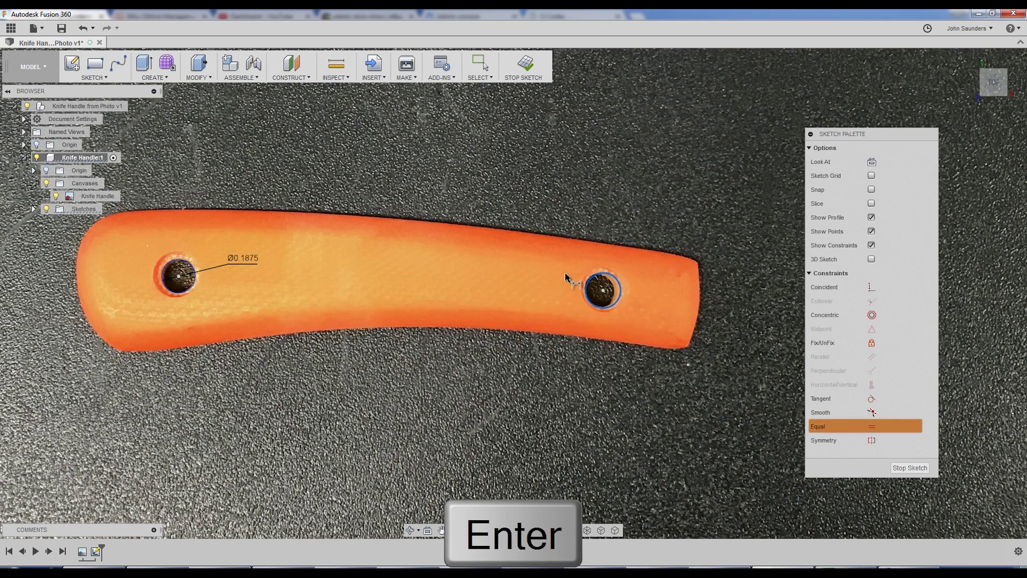
{"action": "key", "text": "Escape"}
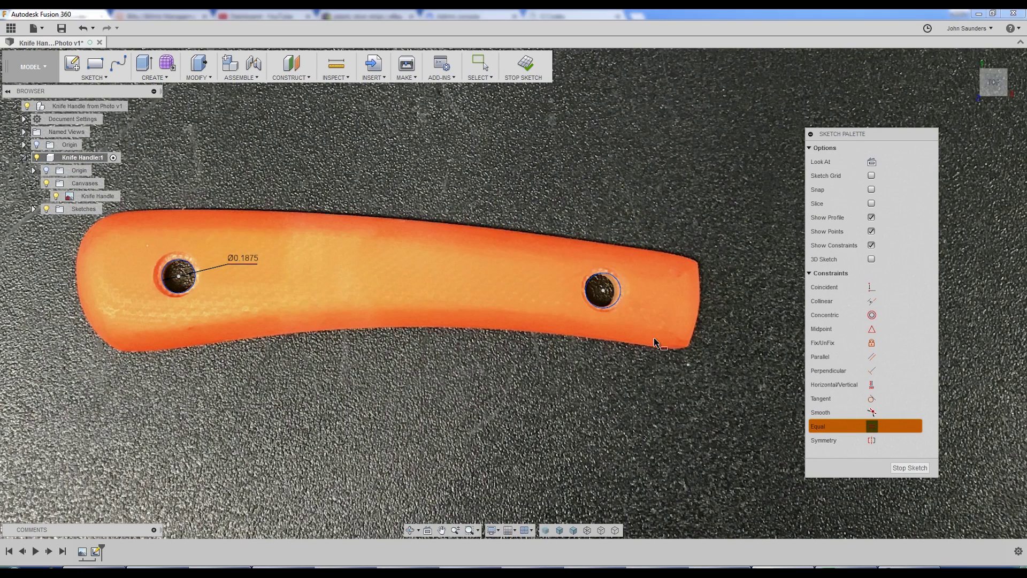
Make the right and left hole circles equal
{"action": "left_click", "coordinate": [617, 303]}
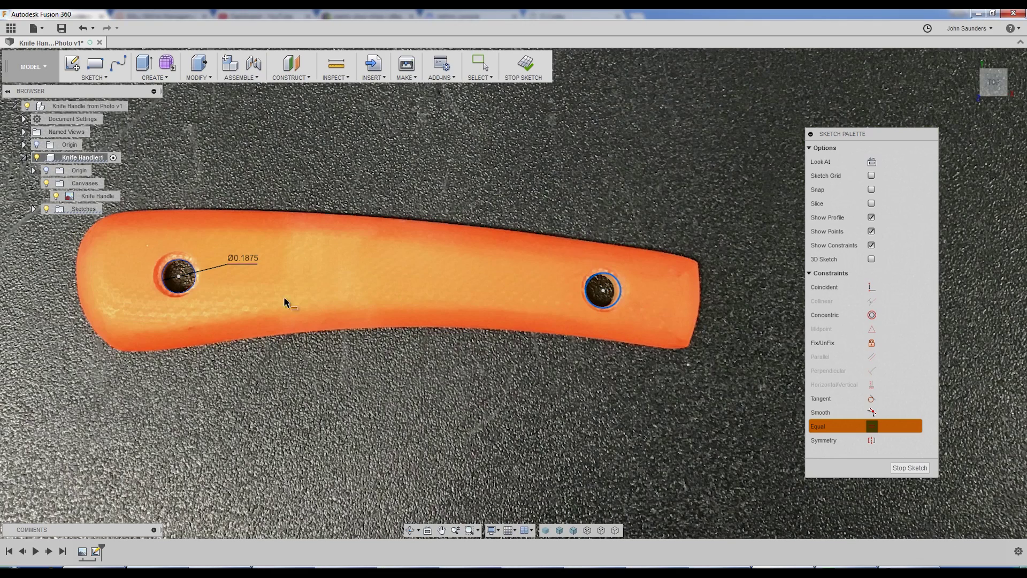
{"action": "left_click", "coordinate": [188, 293]}
{"action": "scroll", "coordinate": [706, 343], "scroll_direction": "up", "scroll_amount": 3}
{"action": "key", "text": "Escape"}
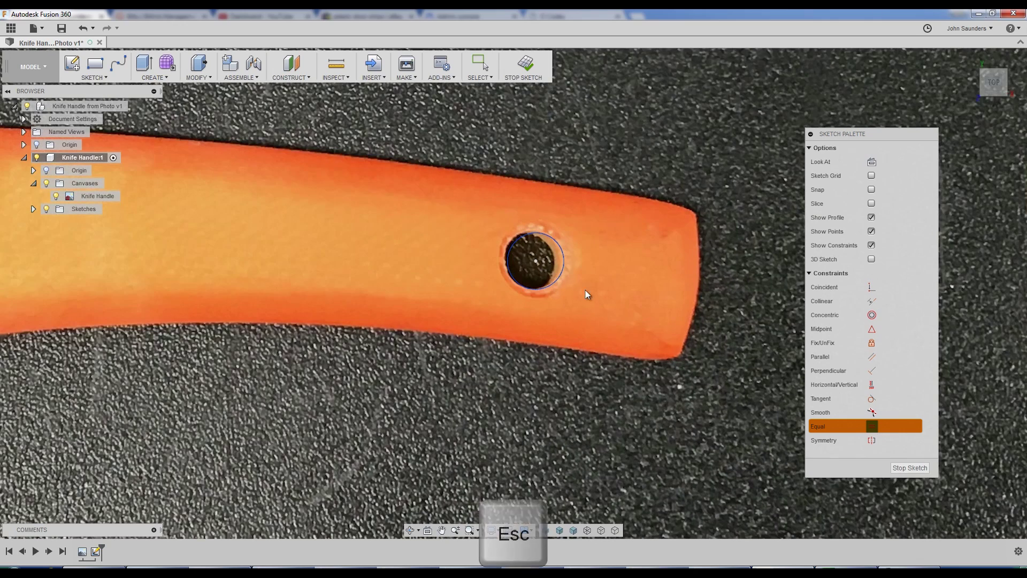
Fix the right hole's centre point in place
{"action": "left_click", "coordinate": [533, 262]}
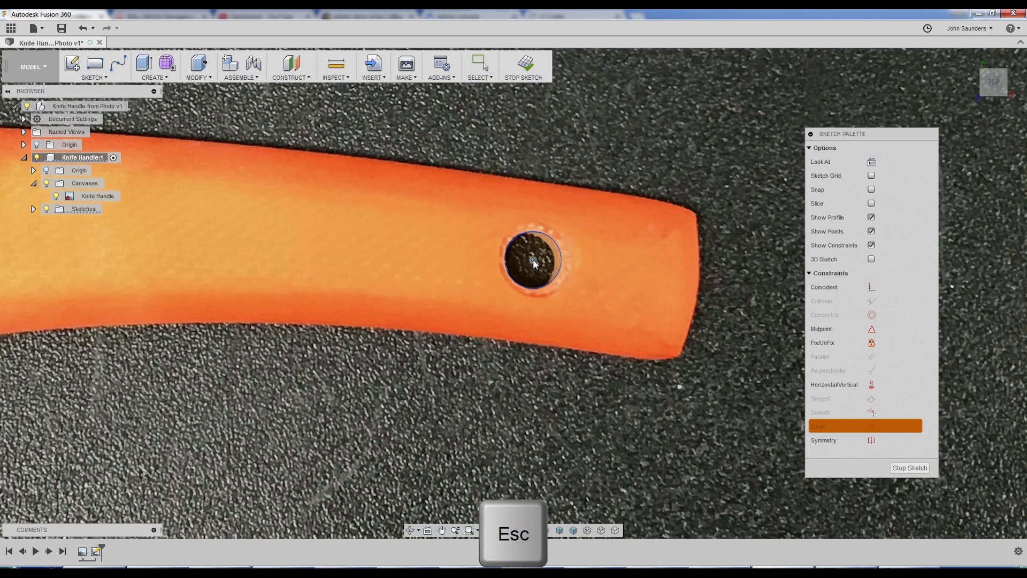
{"action": "key", "text": "Escape"}
{"action": "scroll", "coordinate": [534, 261], "scroll_direction": "down", "scroll_amount": 5}
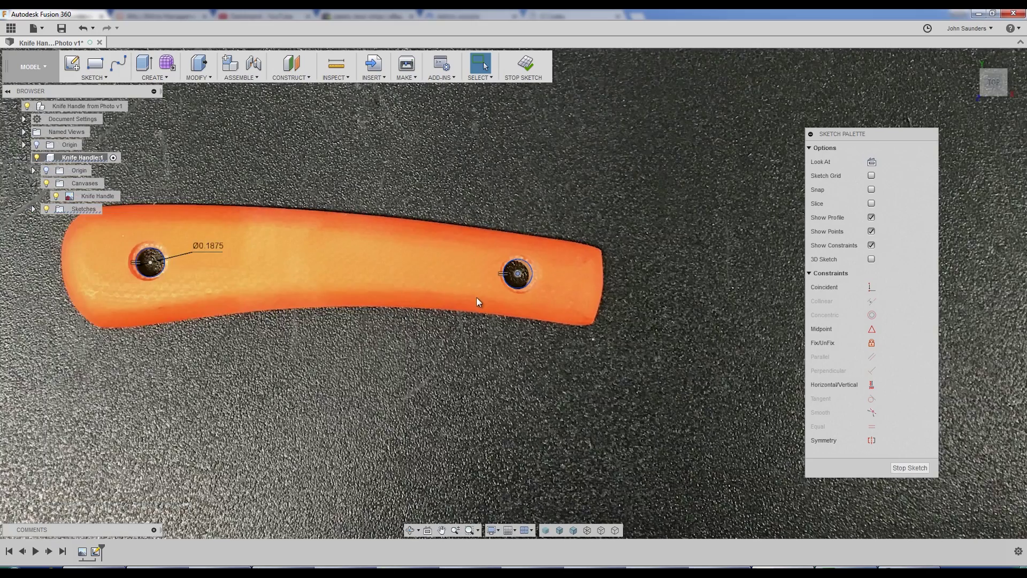
{"action": "middle_click_drag", "start_coordinate": [323, 317], "coordinate": [369, 323]}
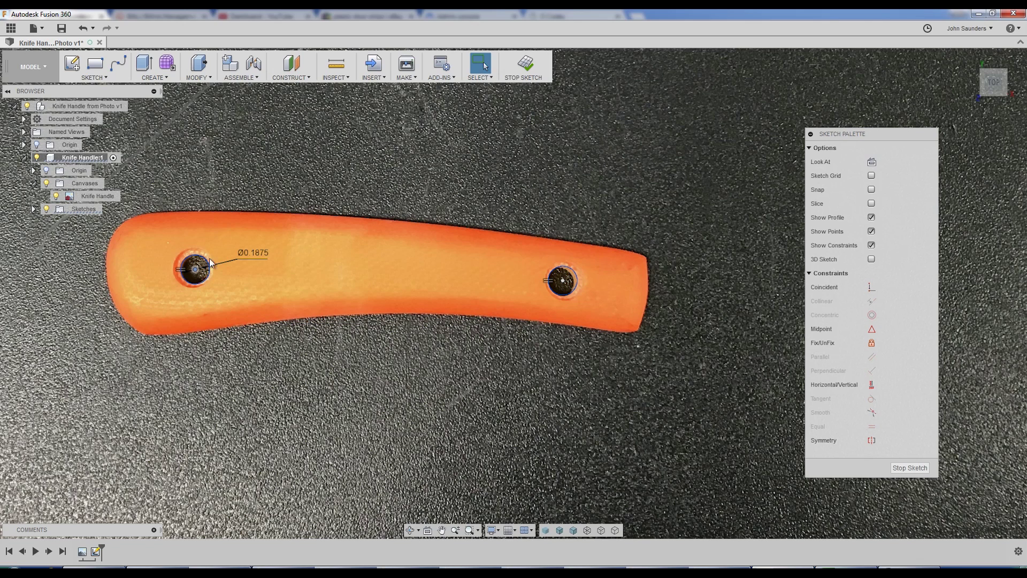
{"action": "left_click", "coordinate": [563, 280]}
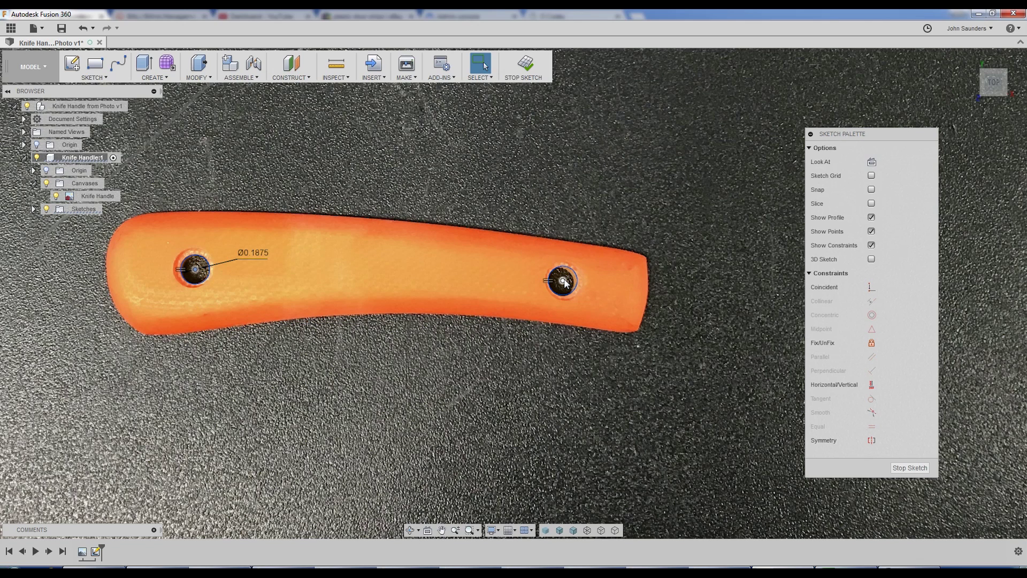
{"action": "left_click", "coordinate": [871, 342]}
{"action": "scroll", "coordinate": [270, 304], "scroll_direction": "down", "scroll_amount": 2}
Draw a three-point arc along the handle's rounded right end, corner to corner
{"action": "left_click", "coordinate": [229, 279]}
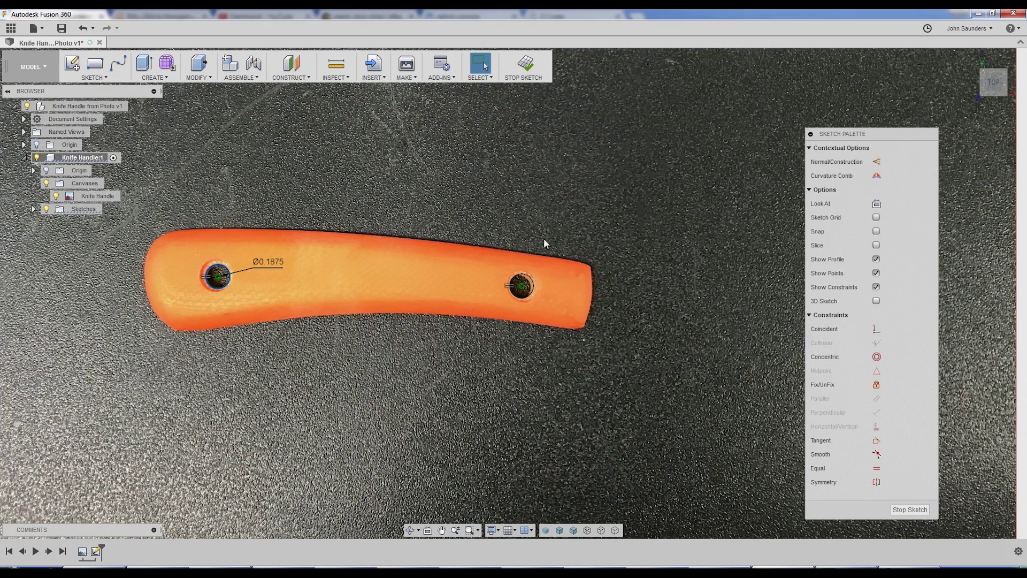
{"action": "type", "text": "s"}
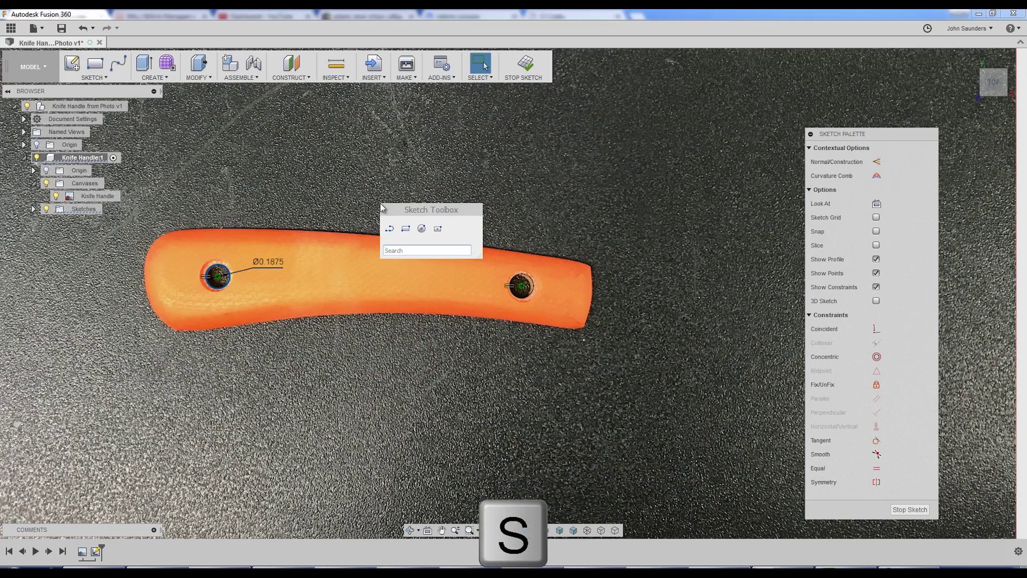
{"action": "type", "text": "arc"}
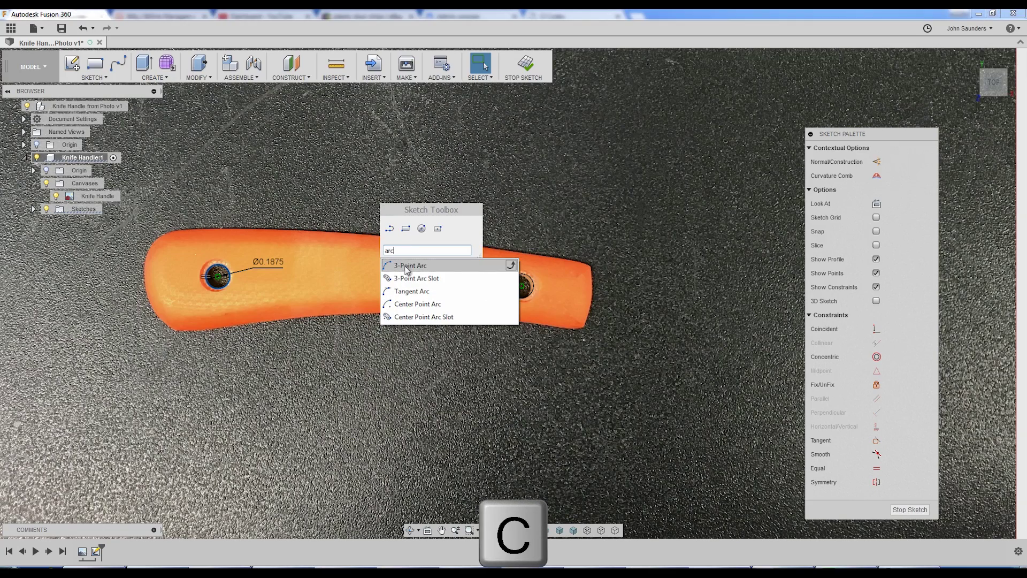
{"action": "left_click", "coordinate": [407, 265]}
{"action": "scroll", "coordinate": [597, 252], "scroll_direction": "up", "scroll_amount": 5}
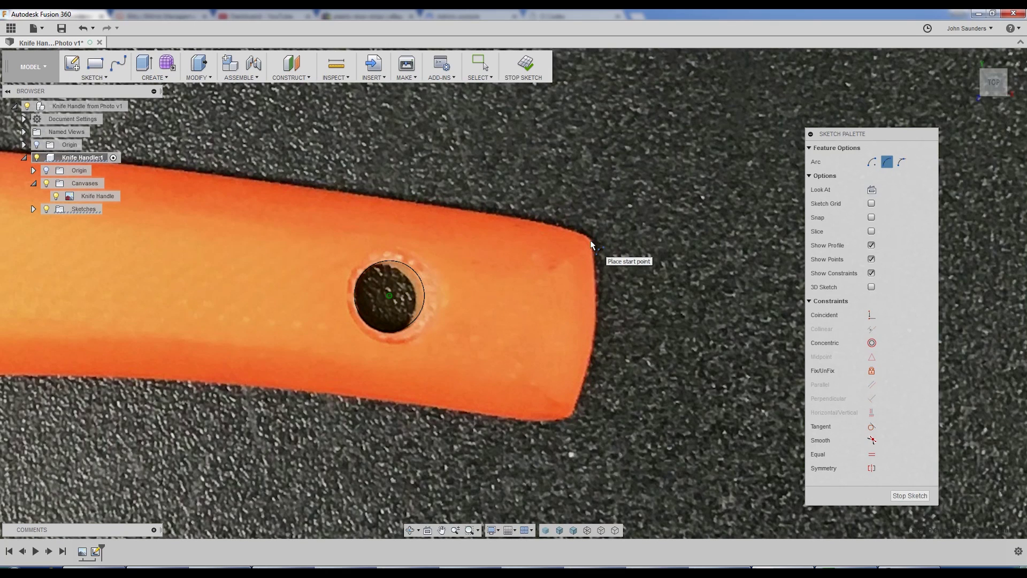
{"action": "left_click", "coordinate": [592, 245]}
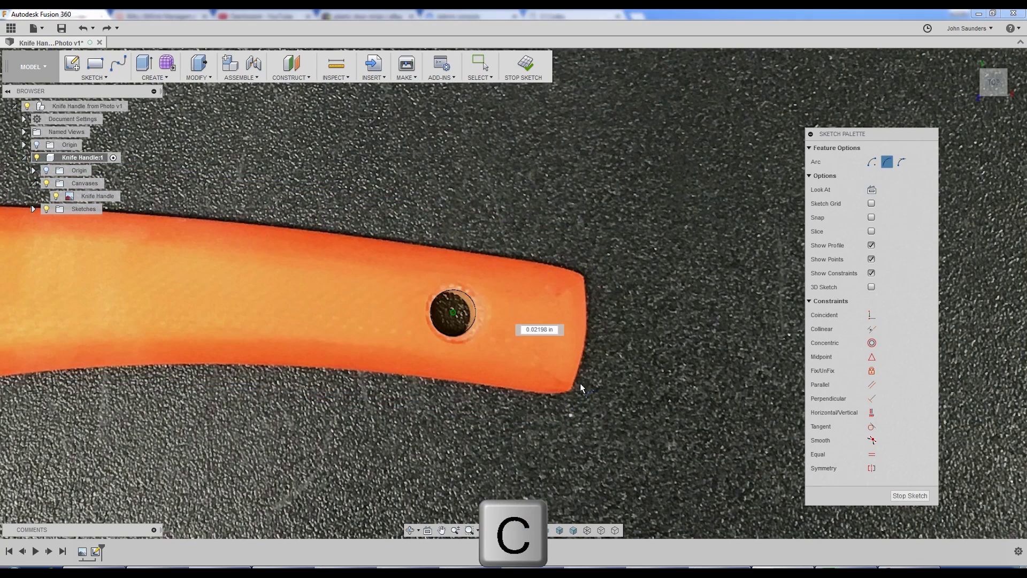
{"action": "left_click", "coordinate": [594, 341]}
{"action": "scroll", "coordinate": [603, 326], "scroll_direction": "down", "scroll_amount": 5}
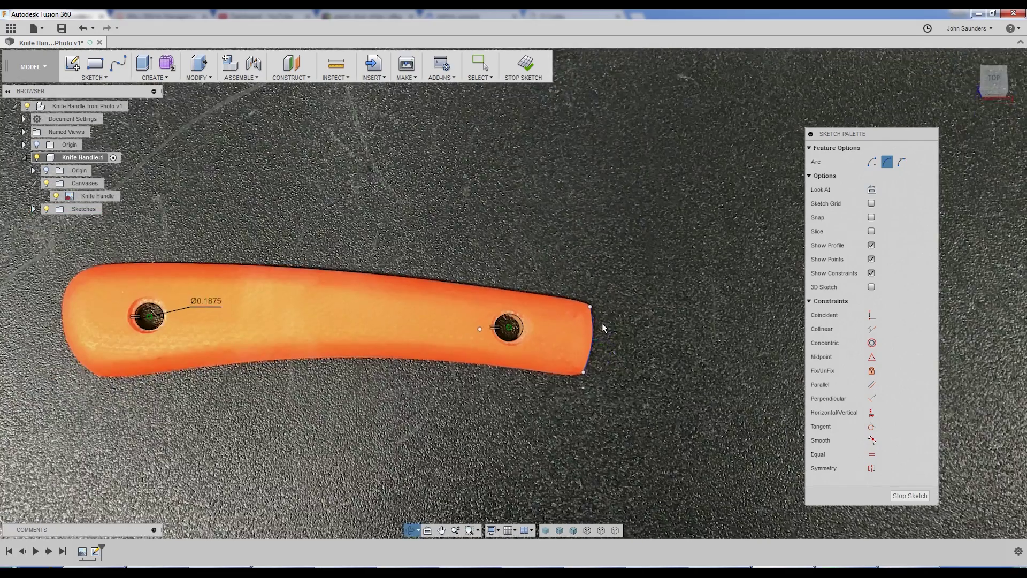
{"action": "scroll", "coordinate": [589, 364], "scroll_direction": "up", "scroll_amount": 10}
{"action": "scroll", "coordinate": [581, 352], "scroll_direction": "down", "scroll_amount": 4}
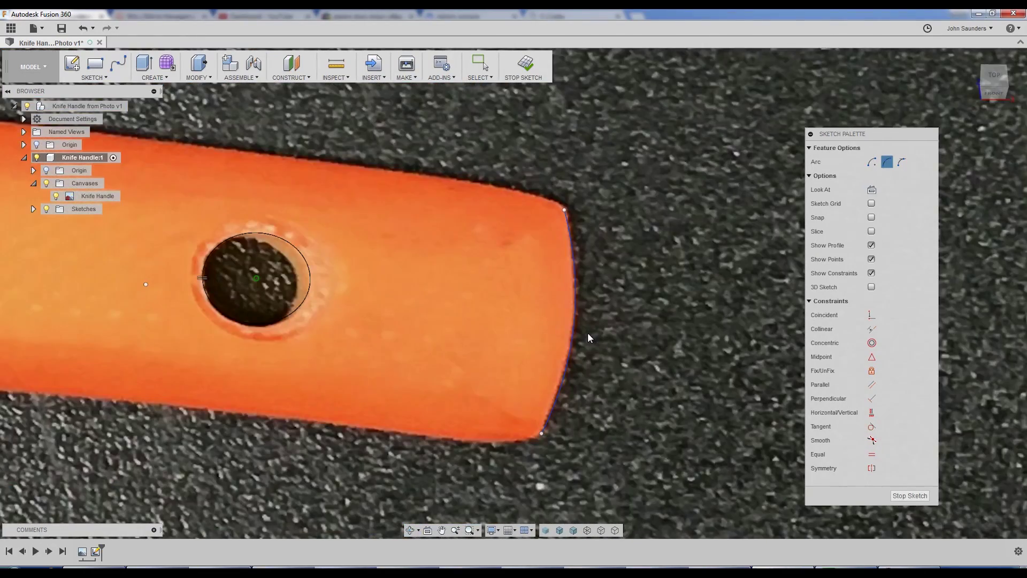
From the top view, round the handle's lower-right corner with a small arc
{"action": "left_click", "coordinate": [988, 82]}
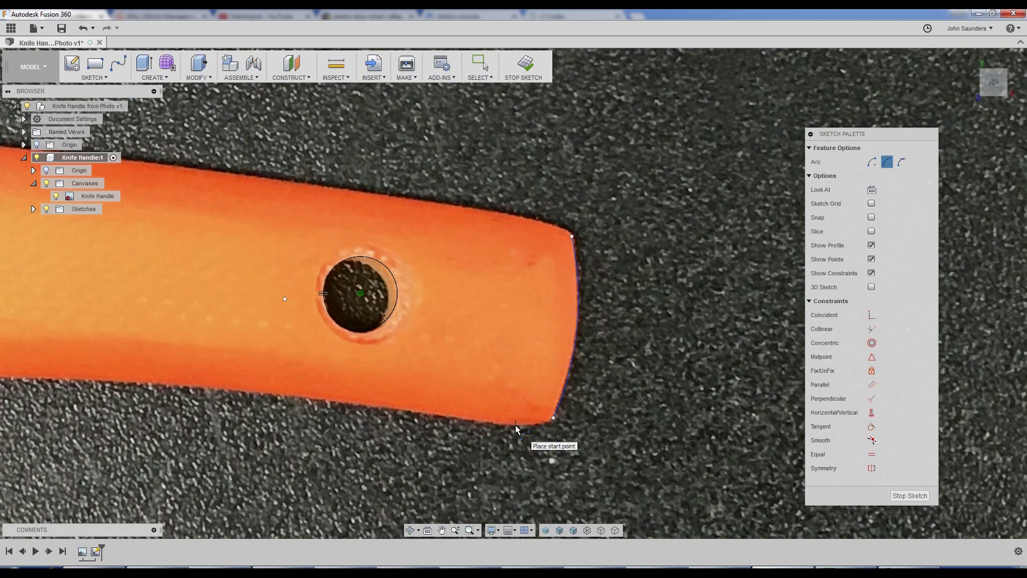
{"action": "left_click", "coordinate": [520, 428]}
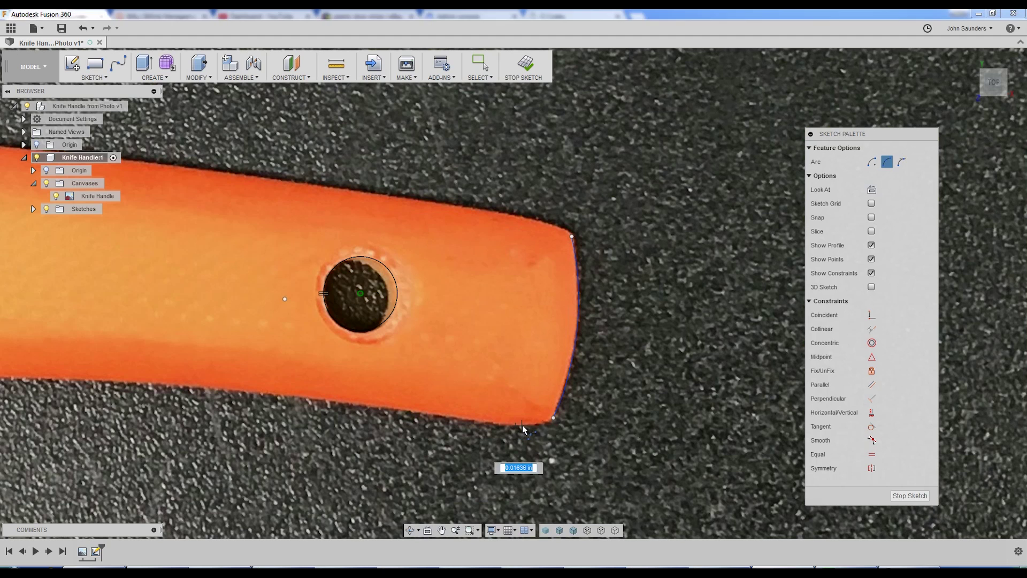
{"action": "left_click", "coordinate": [553, 418]}
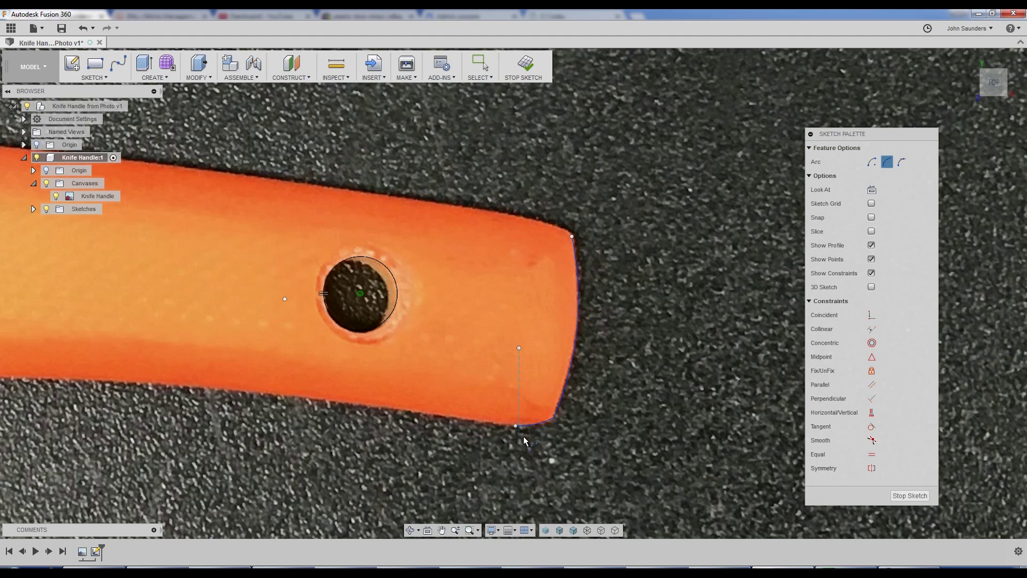
{"action": "scroll", "coordinate": [540, 425], "scroll_direction": "up", "scroll_amount": 5}
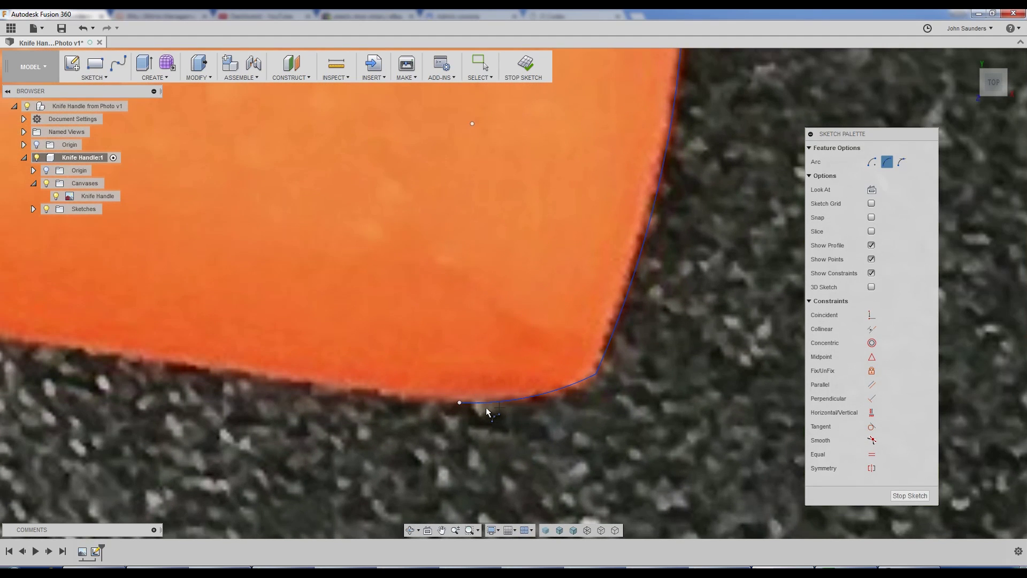
{"action": "left_click", "coordinate": [464, 411]}
{"action": "scroll", "coordinate": [460, 417], "scroll_direction": "down", "scroll_amount": 10}
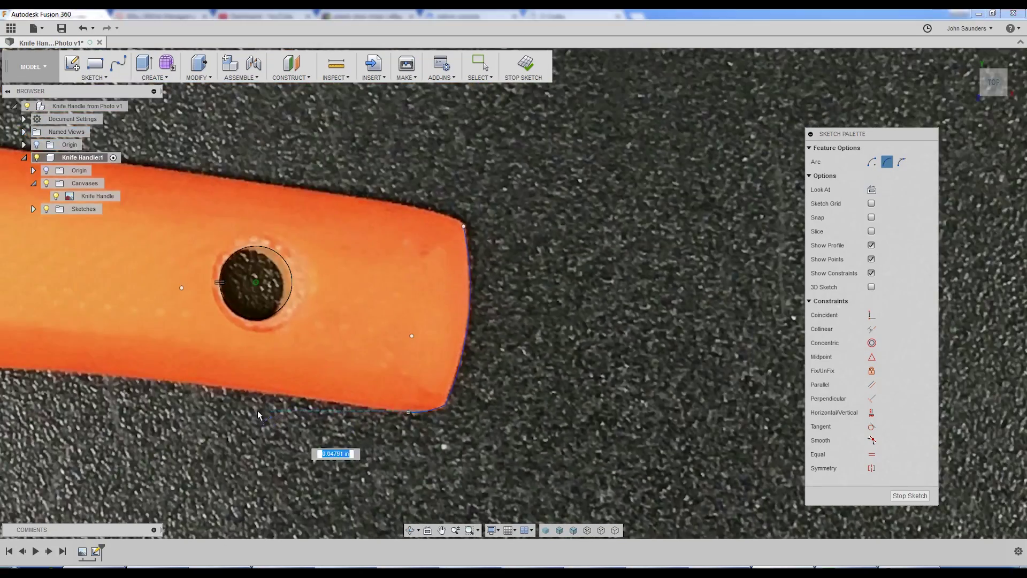
{"action": "scroll", "coordinate": [193, 432], "scroll_direction": "down", "scroll_amount": 5}
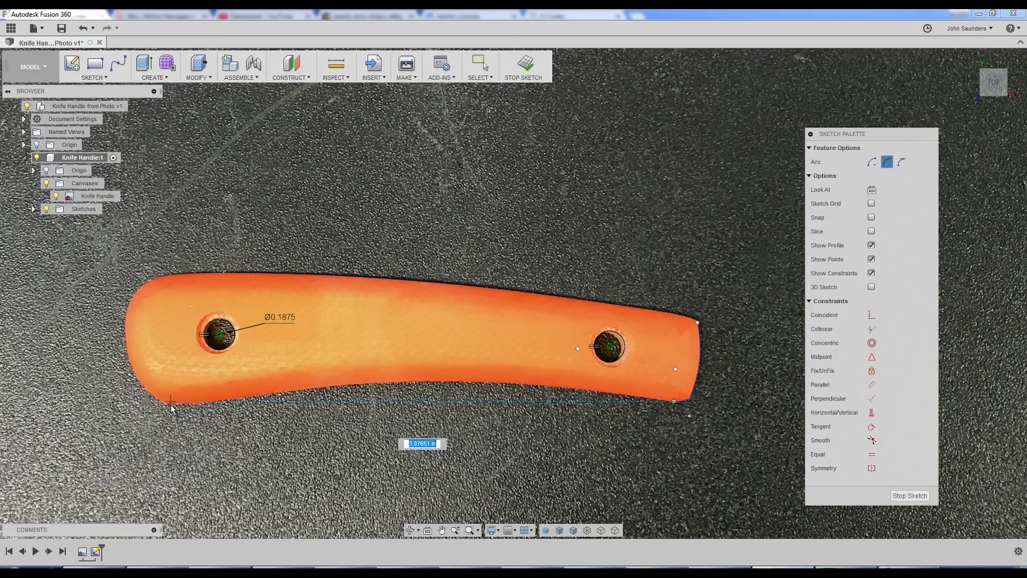
{"action": "scroll", "coordinate": [176, 409], "scroll_direction": "up", "scroll_amount": 4}
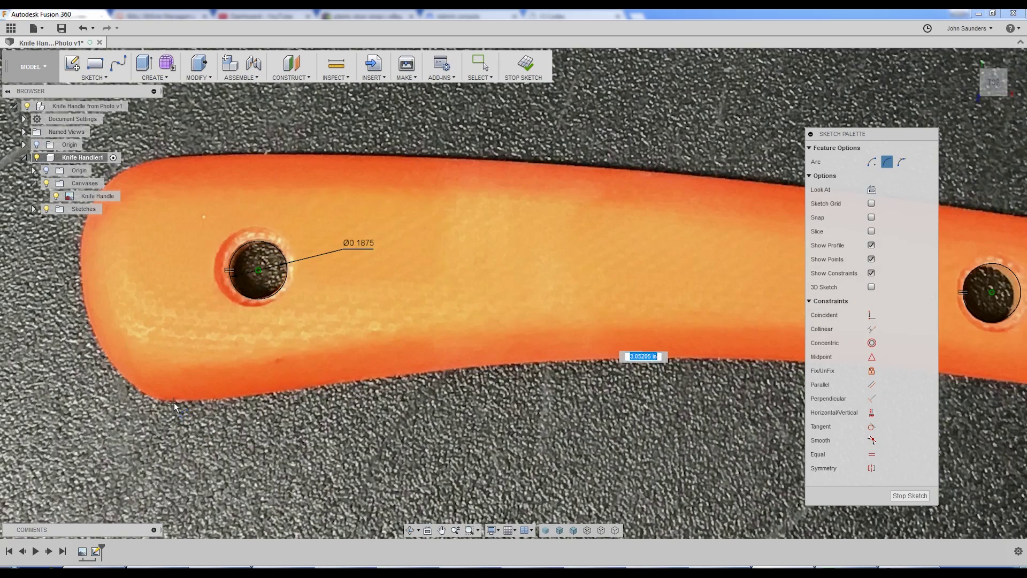
Draw a long arc along the handle's bottom edge toward the lower-left corner
{"action": "left_click", "coordinate": [175, 402]}
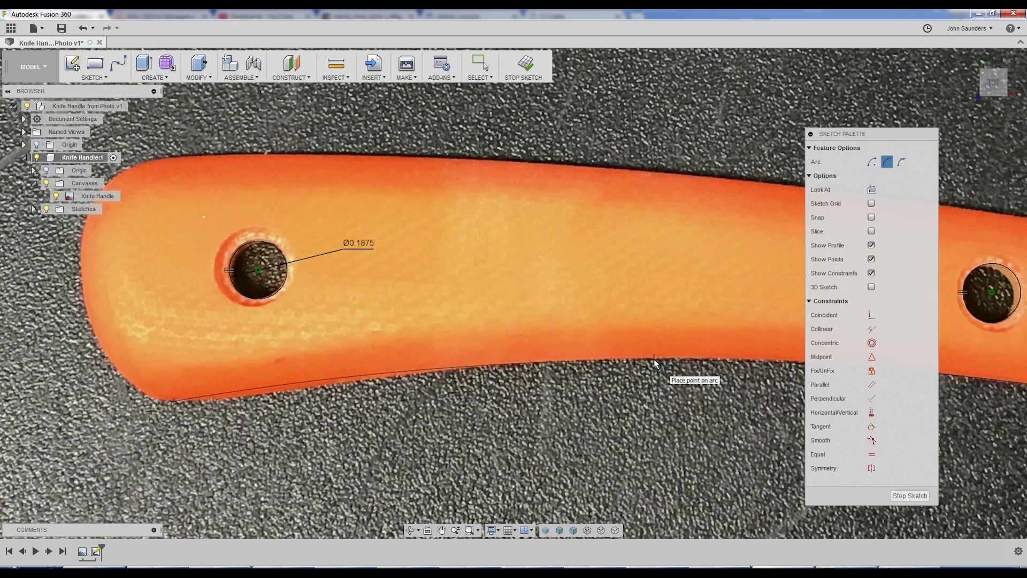
{"action": "left_click", "coordinate": [717, 358]}
{"action": "scroll", "coordinate": [559, 394], "scroll_direction": "down", "scroll_amount": 2}
{"action": "scroll", "coordinate": [559, 394], "scroll_direction": "down", "scroll_amount": 2}
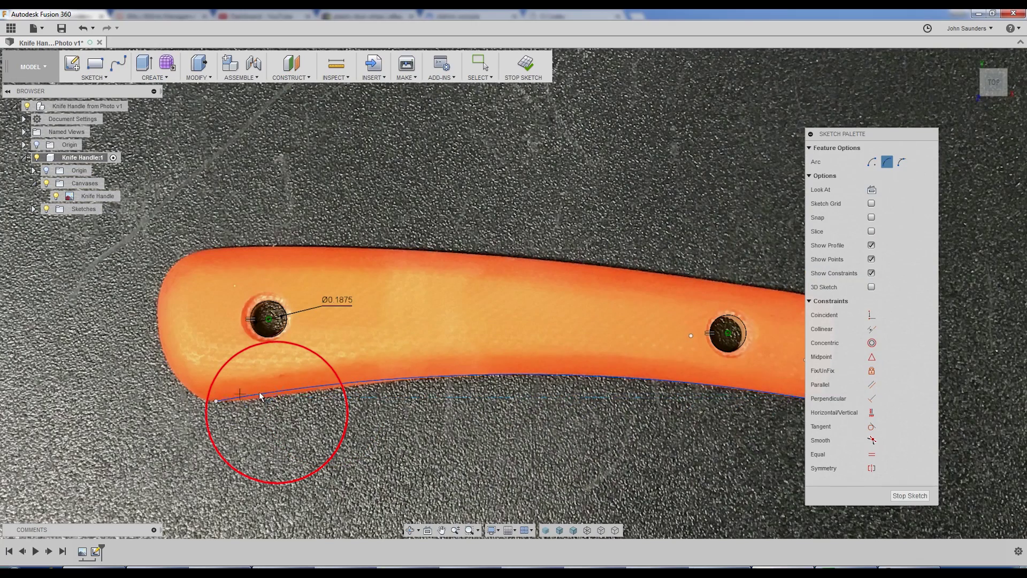
{"action": "key", "text": "Escape"}
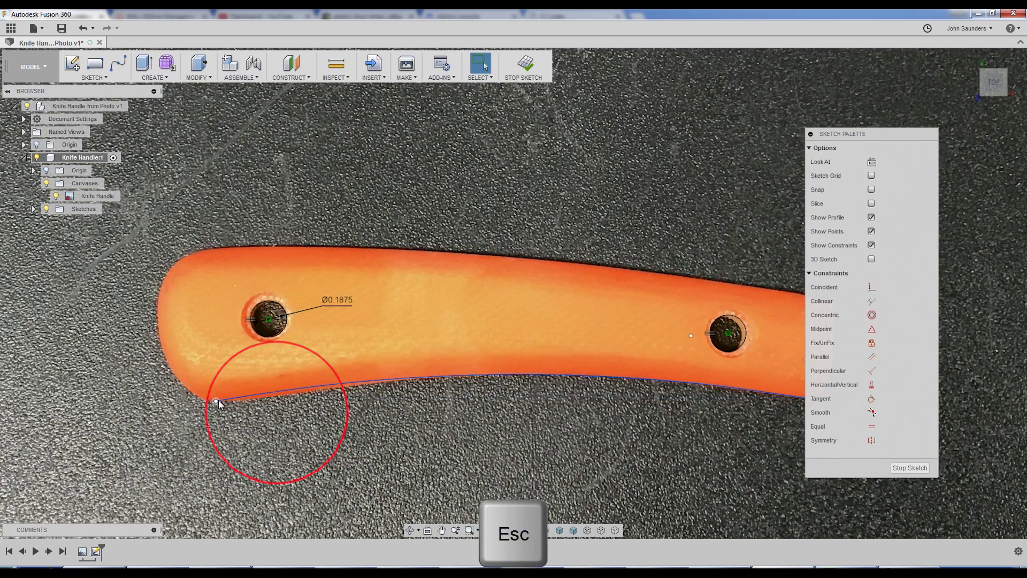
Drag the lower-edge arc's left endpoint further along the edge and select the resulting end point
{"action": "left_click_drag", "start_coordinate": [247, 401], "coordinate": [368, 389]}
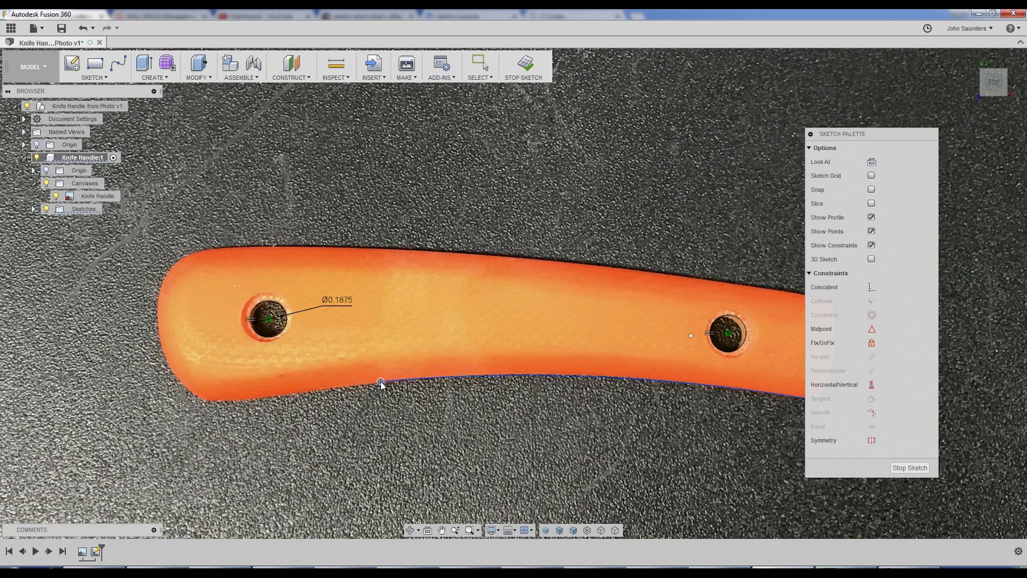
{"action": "scroll", "coordinate": [374, 387], "scroll_direction": "up", "scroll_amount": 3}
{"action": "scroll", "coordinate": [589, 346], "scroll_direction": "up", "scroll_amount": 2}
{"action": "scroll", "coordinate": [383, 408], "scroll_direction": "down", "scroll_amount": 3}
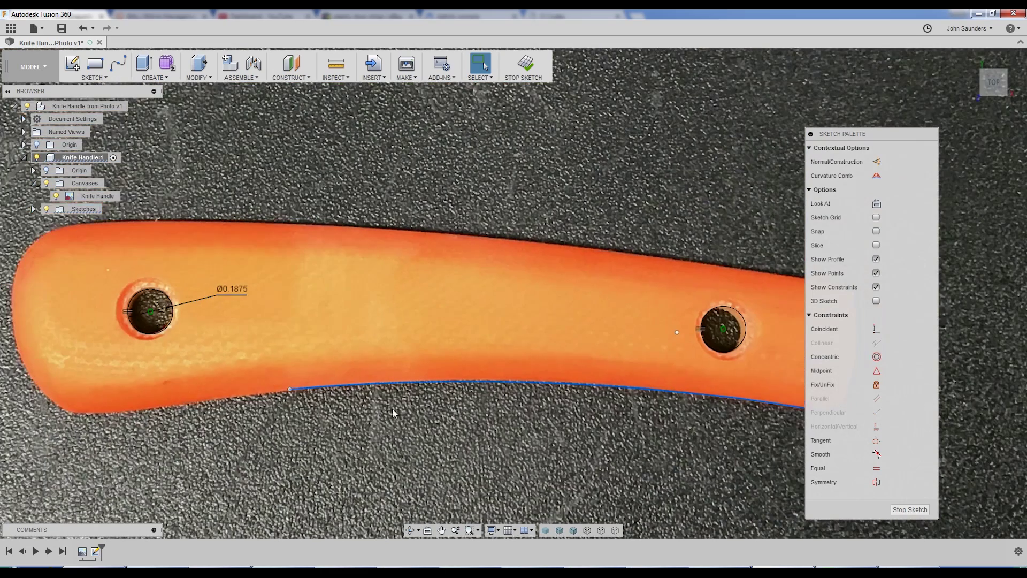
{"action": "key", "text": "Escape"}
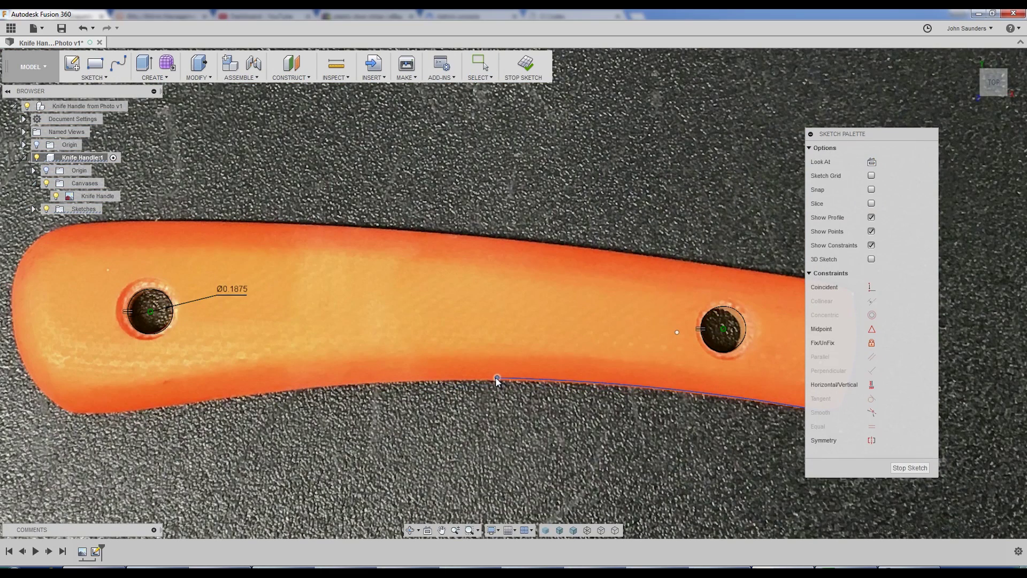
{"action": "left_click", "coordinate": [482, 380]}
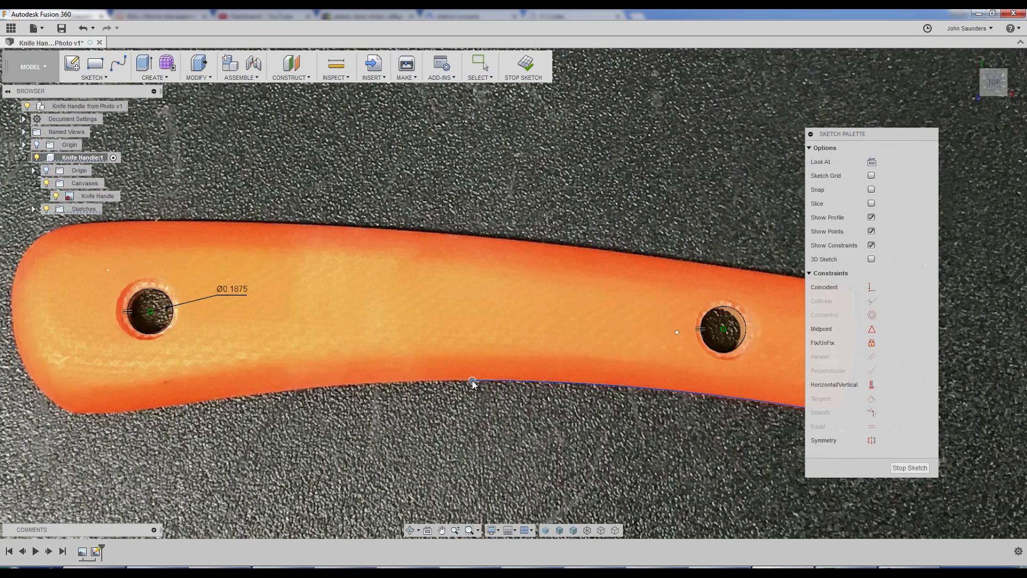
{"action": "left_click", "coordinate": [469, 383]}
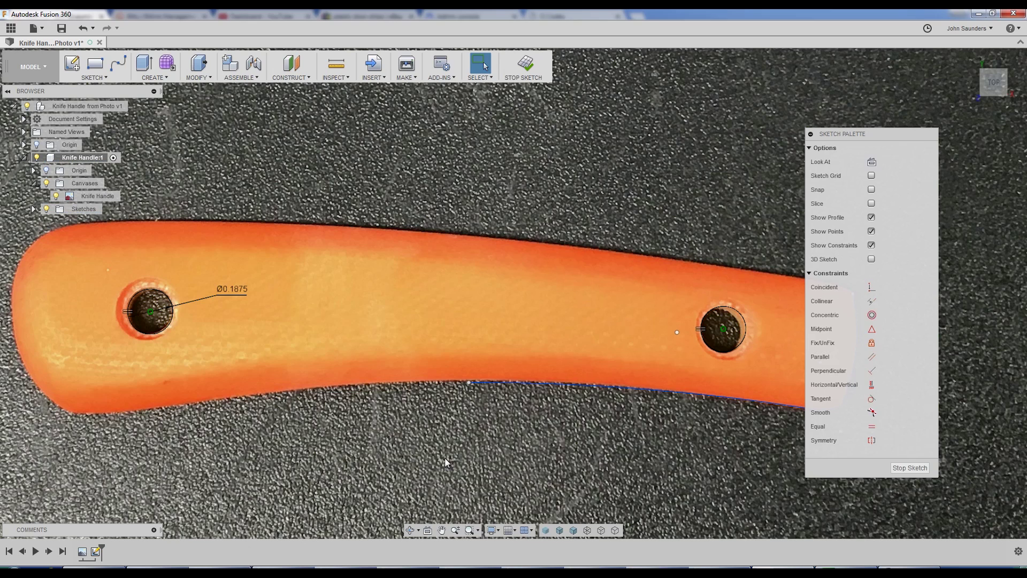
{"action": "key", "text": "a"}
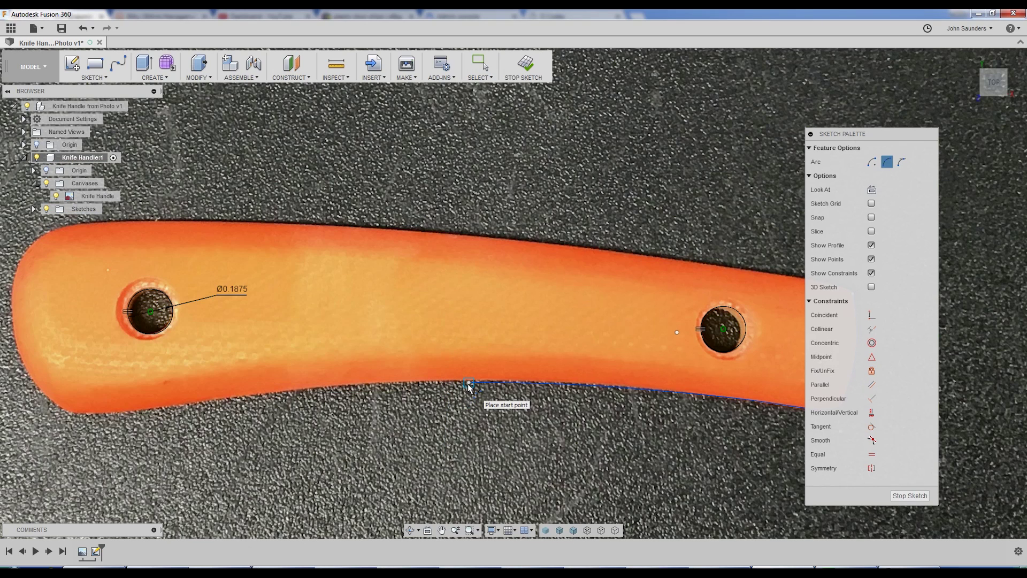
{"action": "scroll", "coordinate": [469, 384], "scroll_direction": "up", "scroll_amount": 5}
{"action": "key", "text": "Escape"}
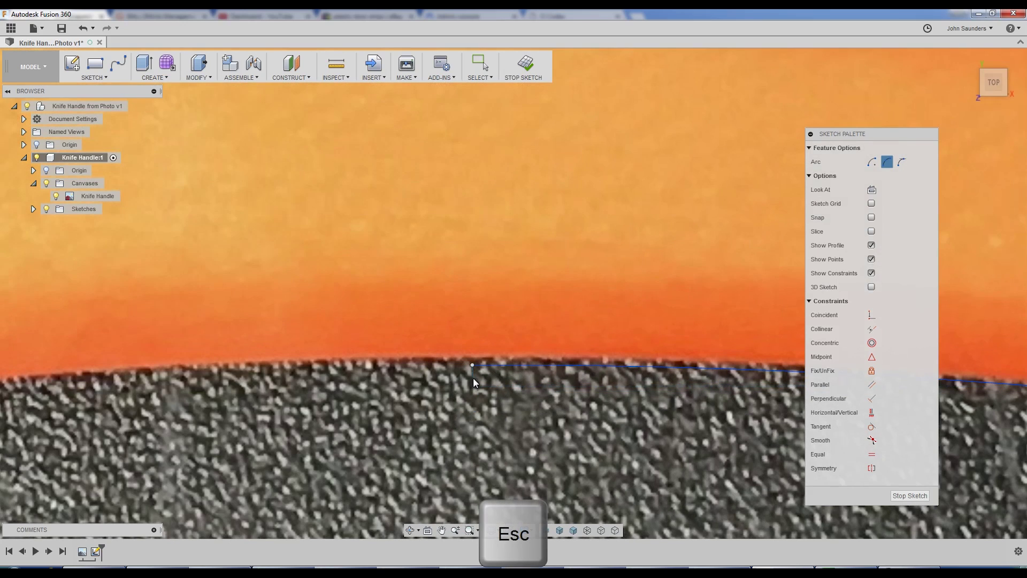
{"action": "left_click", "coordinate": [471, 361]}
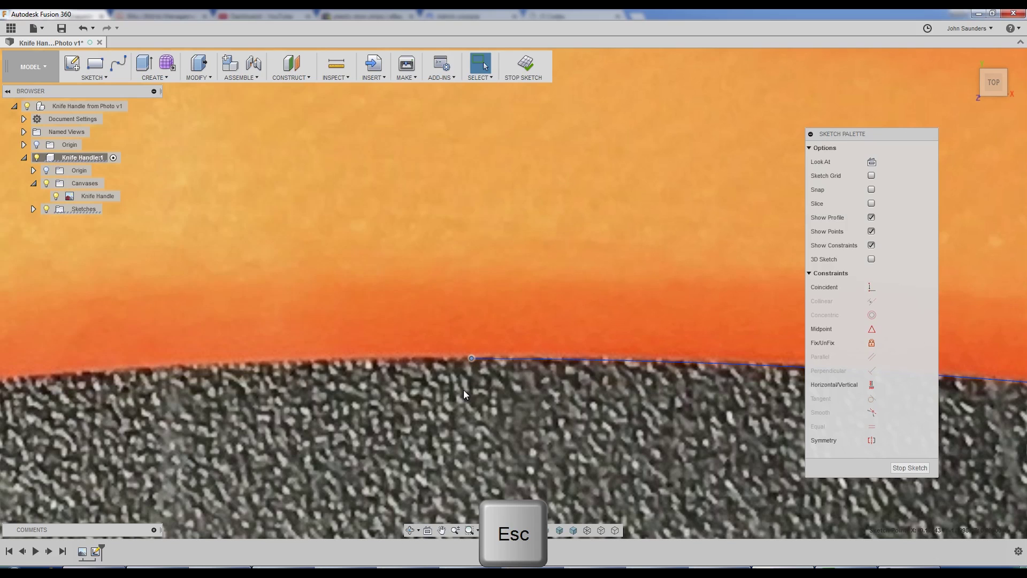
{"action": "key", "text": "Escape"}
{"action": "right_click_drag", "start_coordinate": [425, 431], "coordinate": [457, 258]}
{"action": "left_click", "coordinate": [471, 360]}
{"action": "scroll", "coordinate": [469, 406], "scroll_direction": "down", "scroll_amount": 6}
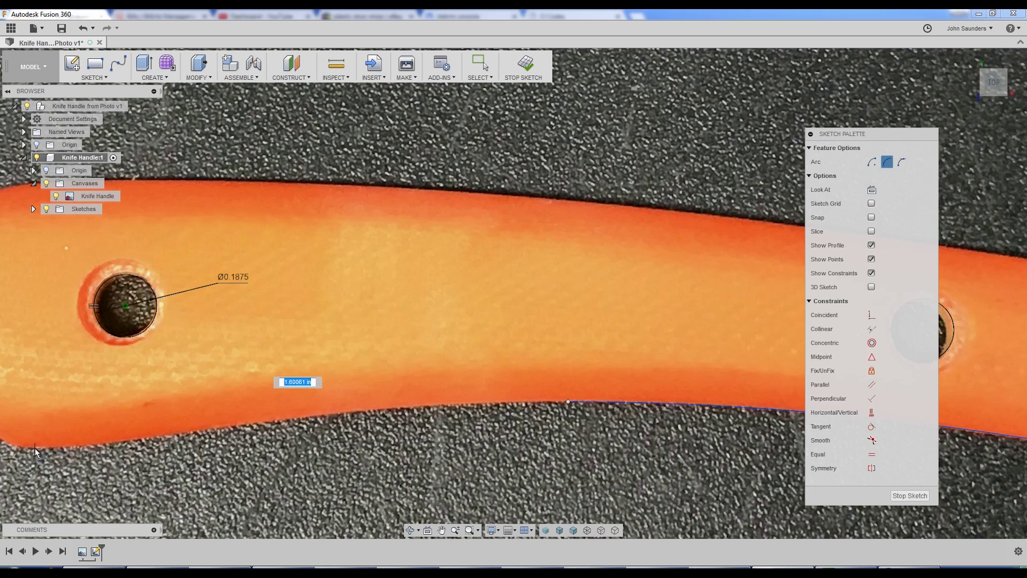
{"action": "left_click", "coordinate": [35, 447]}
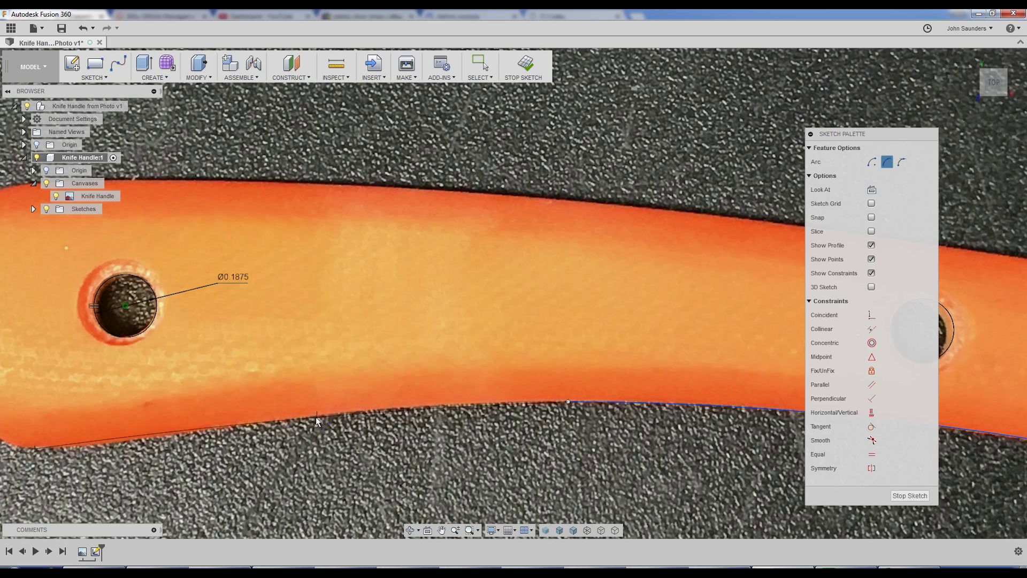
{"action": "left_click", "coordinate": [350, 412]}
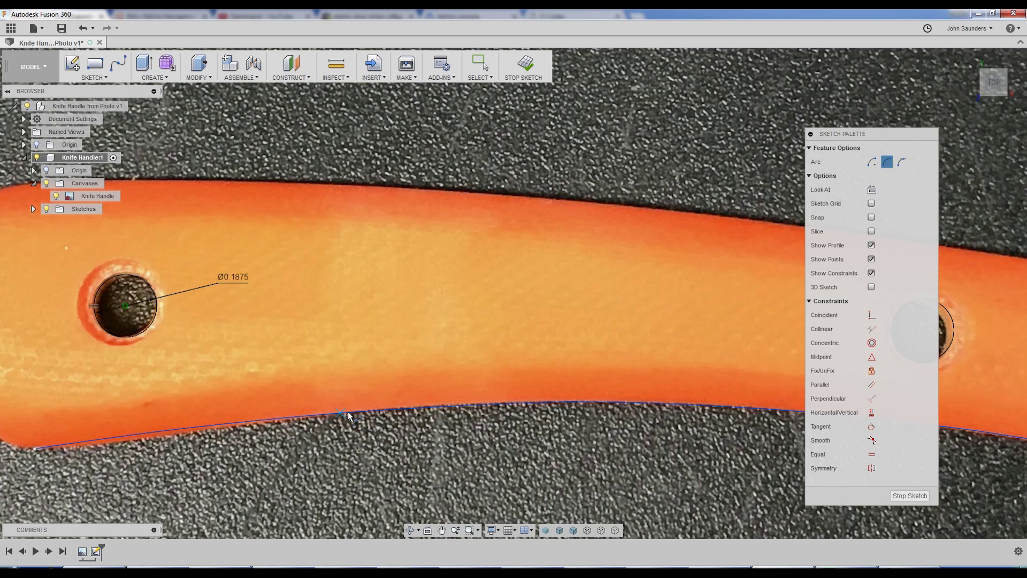
{"action": "key", "text": "Escape"}
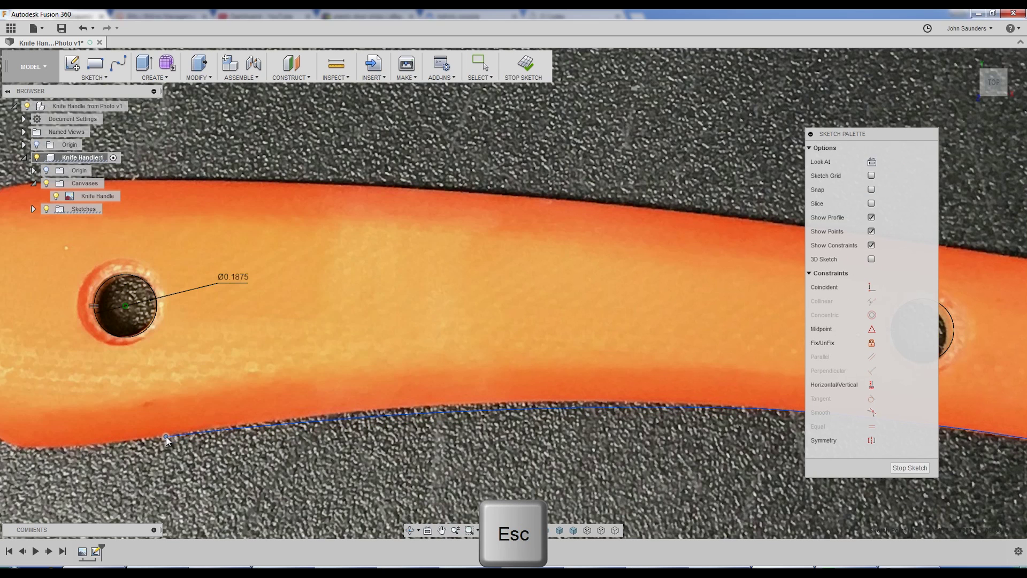
{"action": "left_click", "coordinate": [476, 409]}
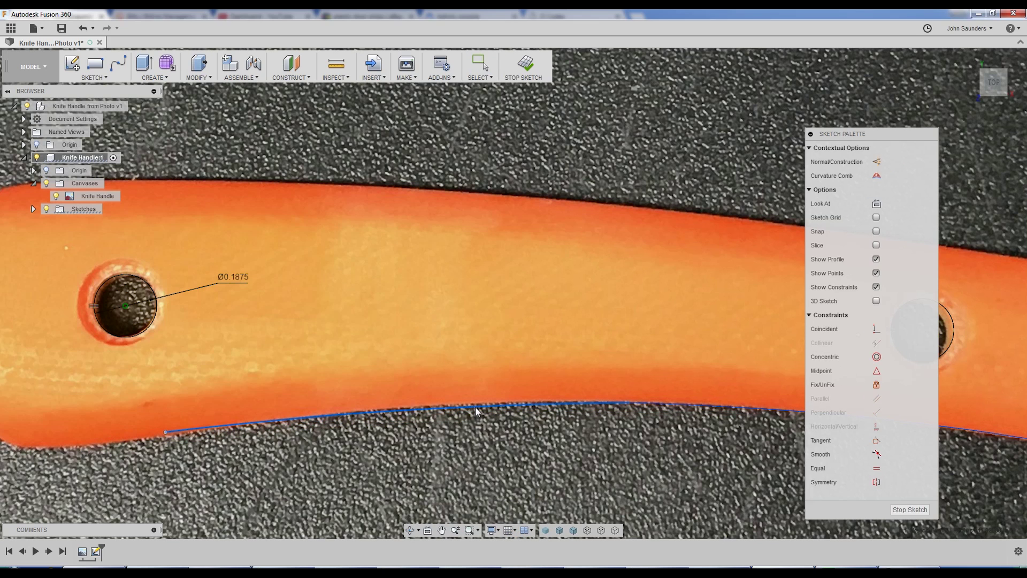
{"action": "key", "text": "ctrl+z"}
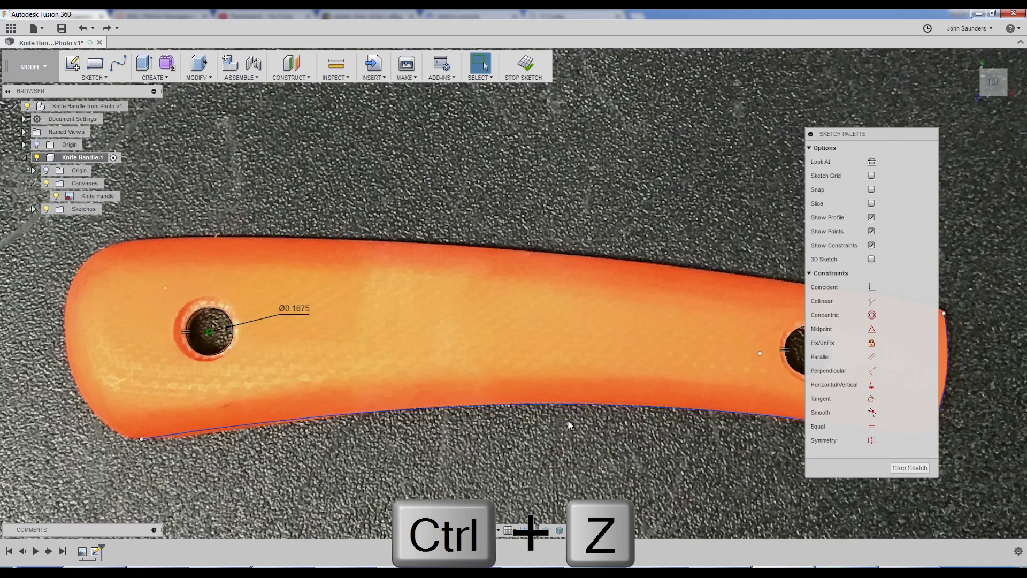
{"action": "key", "text": "ctrl+z"}
{"action": "scroll", "coordinate": [582, 416], "scroll_direction": "up", "scroll_amount": 2}
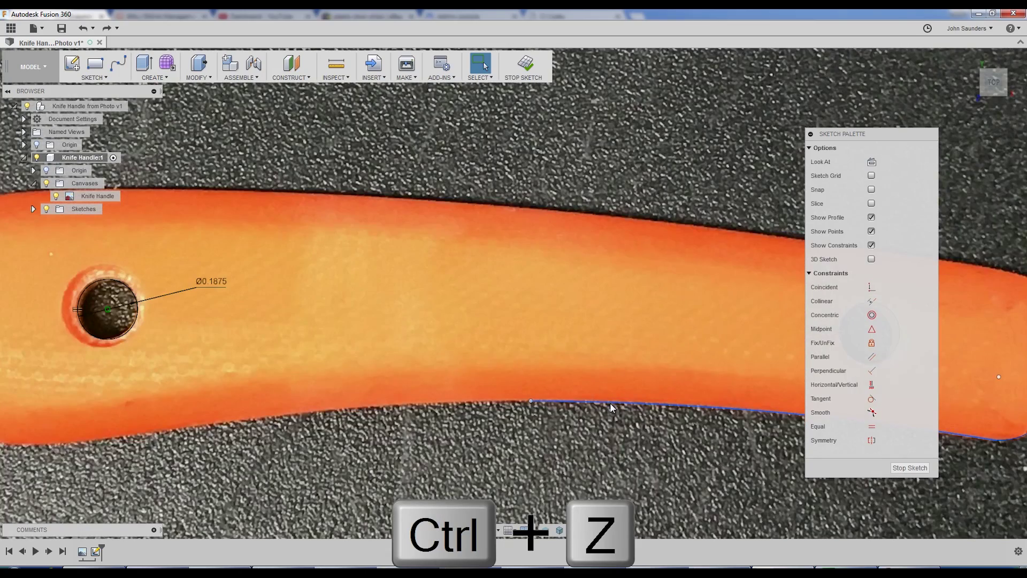
Fix the traced lower-edge curve in place
{"action": "left_click", "coordinate": [610, 404]}
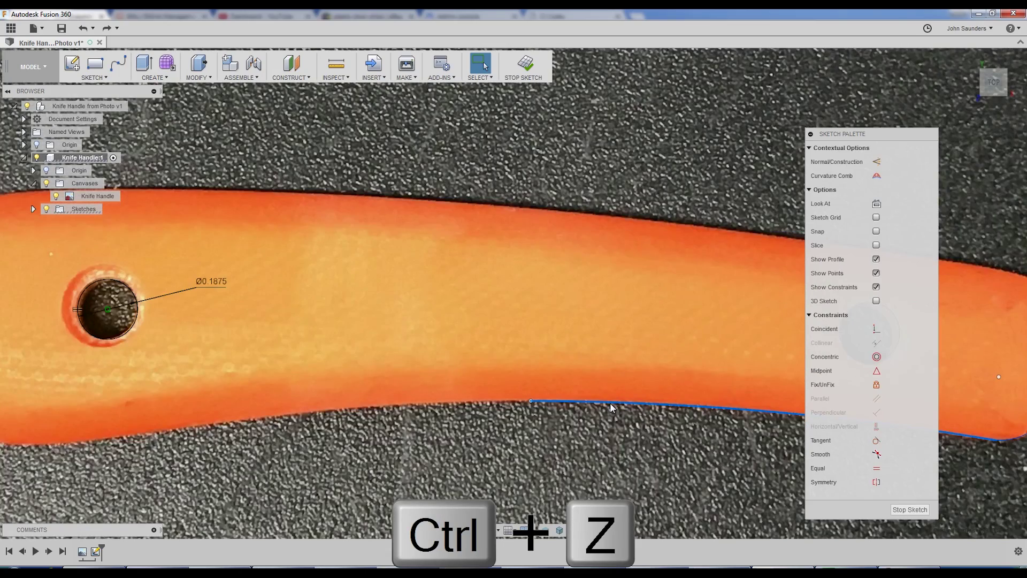
{"action": "left_click", "coordinate": [871, 384]}
{"action": "scroll", "coordinate": [548, 431], "scroll_direction": "down", "scroll_amount": 3}
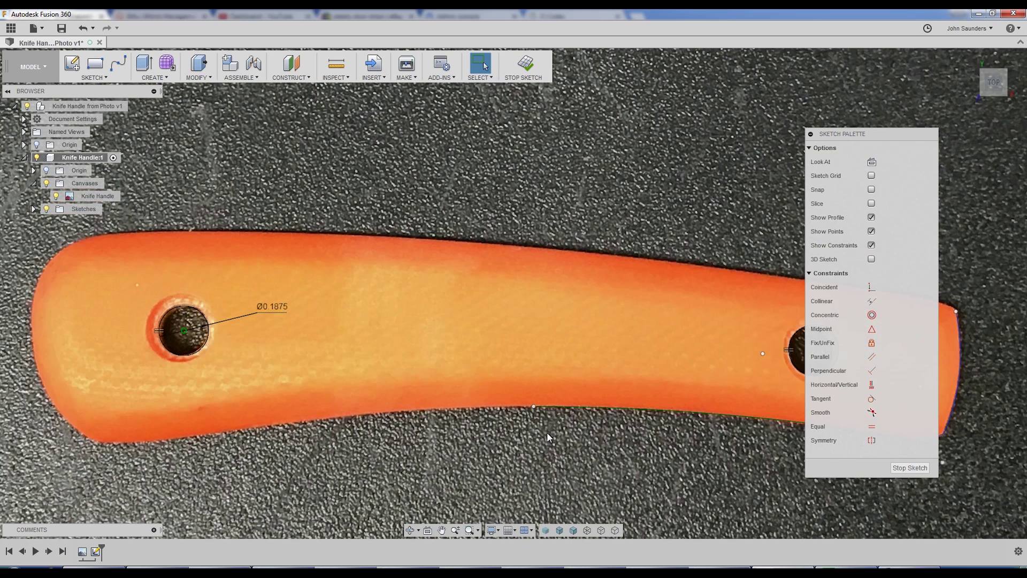
Draw a three-point arc continuing along the handle's lower edge
{"action": "type", "text": "s"}
{"action": "type", "text": "arc"}
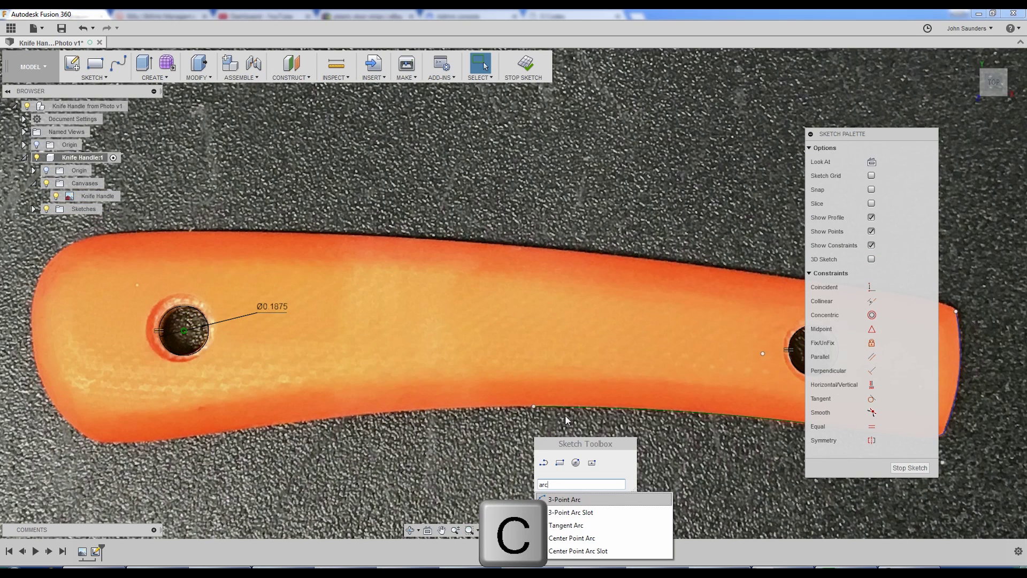
{"action": "left_click", "coordinate": [560, 501]}
{"action": "left_click", "coordinate": [533, 406]}
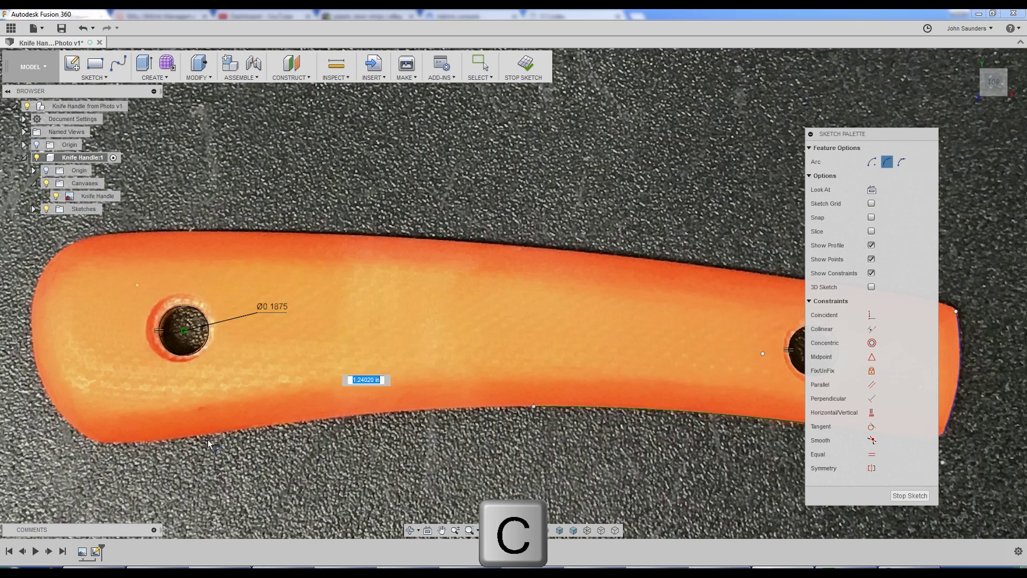
{"action": "left_click", "coordinate": [176, 437]}
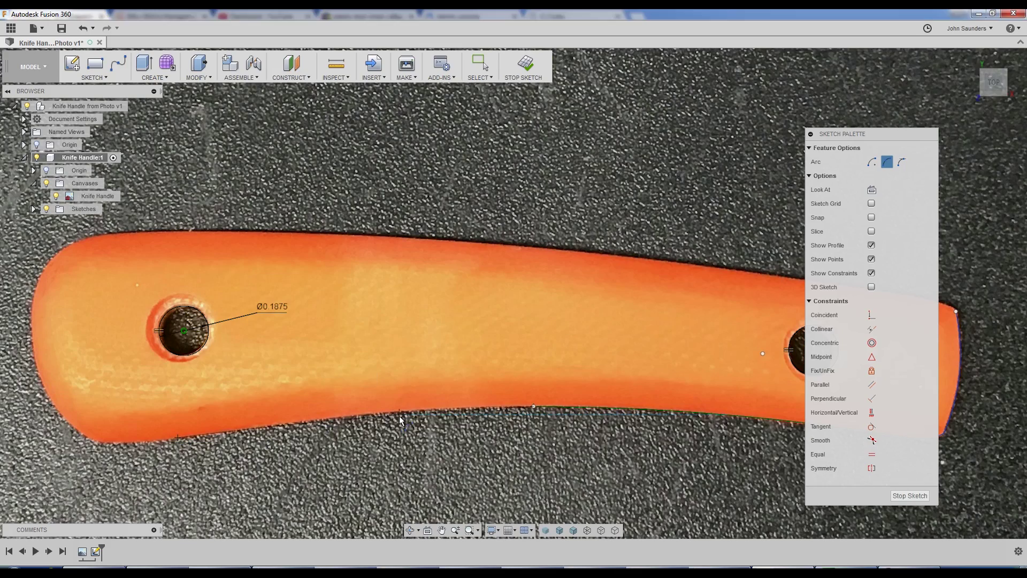
{"action": "left_click", "coordinate": [370, 410]}
{"action": "scroll", "coordinate": [370, 410], "scroll_direction": "down", "scroll_amount": 1}
Add a short arc bending into the handle's lower-left corner
{"action": "mouse_move", "coordinate": [298, 458]}
{"action": "middle_mouse_down"}
{"action": "mouse_move", "coordinate": [348, 477]}
{"action": "mouse_move", "coordinate": [316, 451]}
{"action": "middle_mouse_up"}
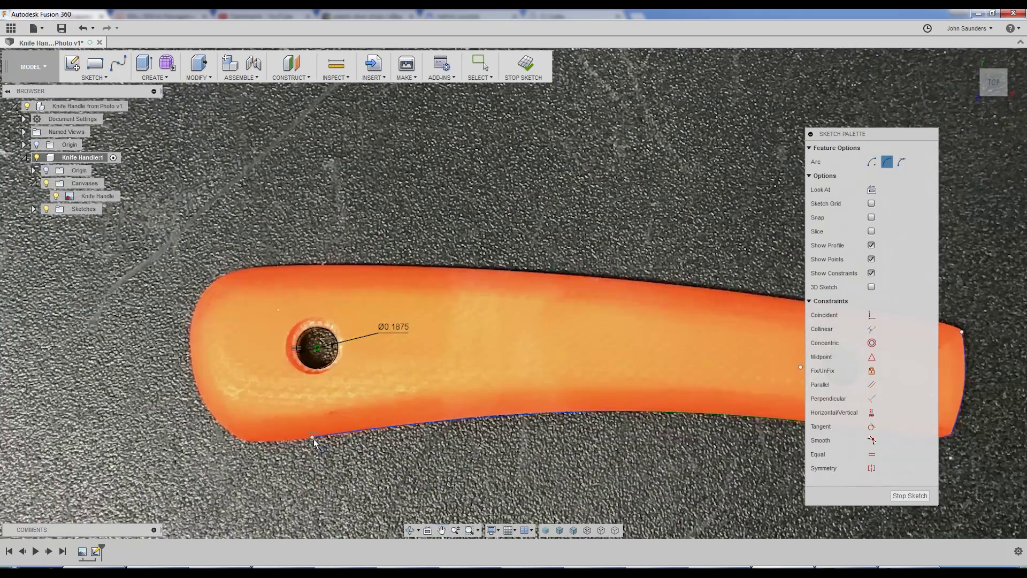
{"action": "left_click", "coordinate": [313, 437]}
{"action": "scroll", "coordinate": [235, 448], "scroll_direction": "up", "scroll_amount": 2}
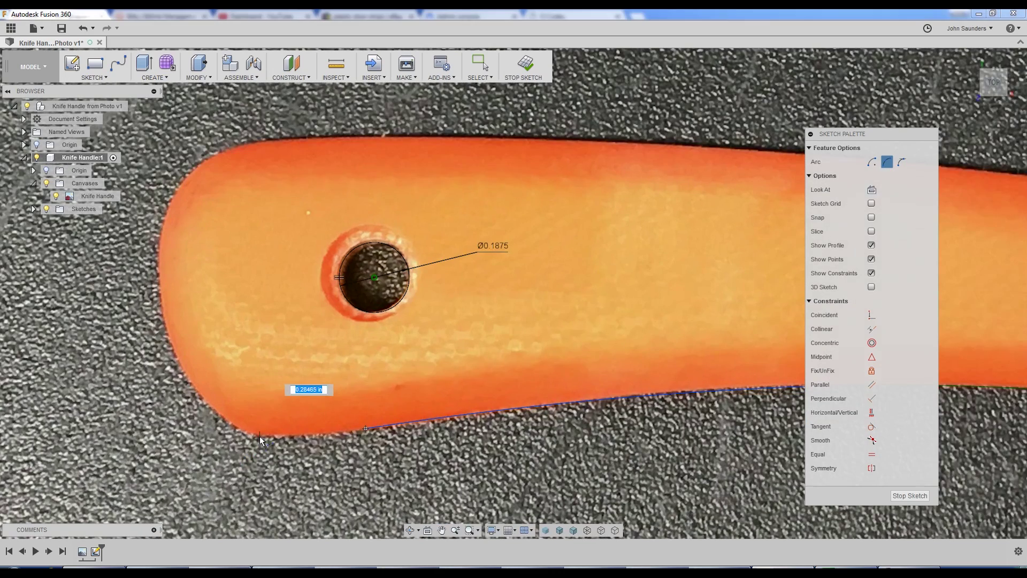
{"action": "left_click", "coordinate": [255, 434]}
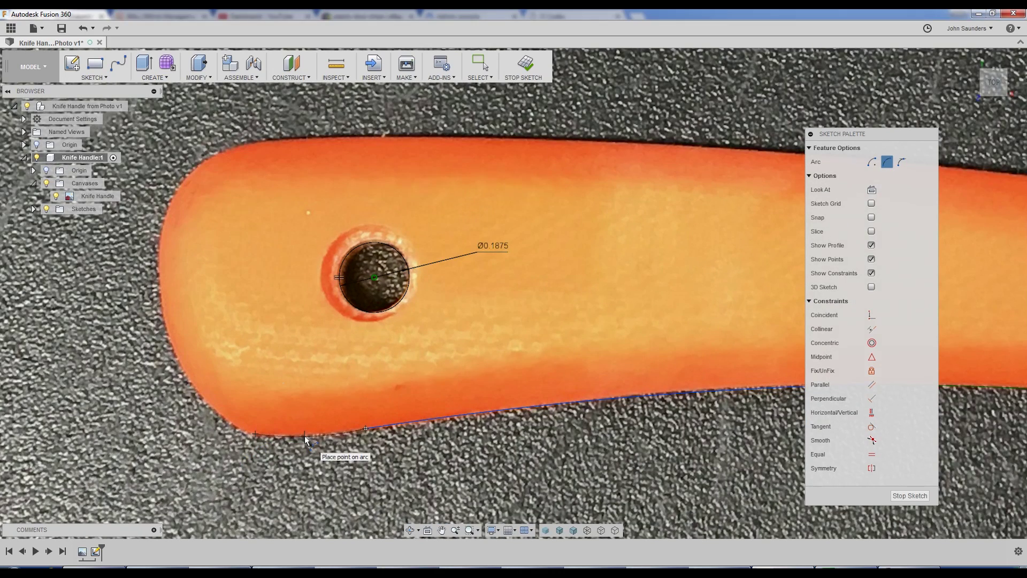
{"action": "left_click", "coordinate": [304, 436]}
{"action": "scroll", "coordinate": [267, 442], "scroll_direction": "down", "scroll_amount": 1}
Trace the handle's rounded left end with an arc up to its top
{"action": "left_click", "coordinate": [259, 437]}
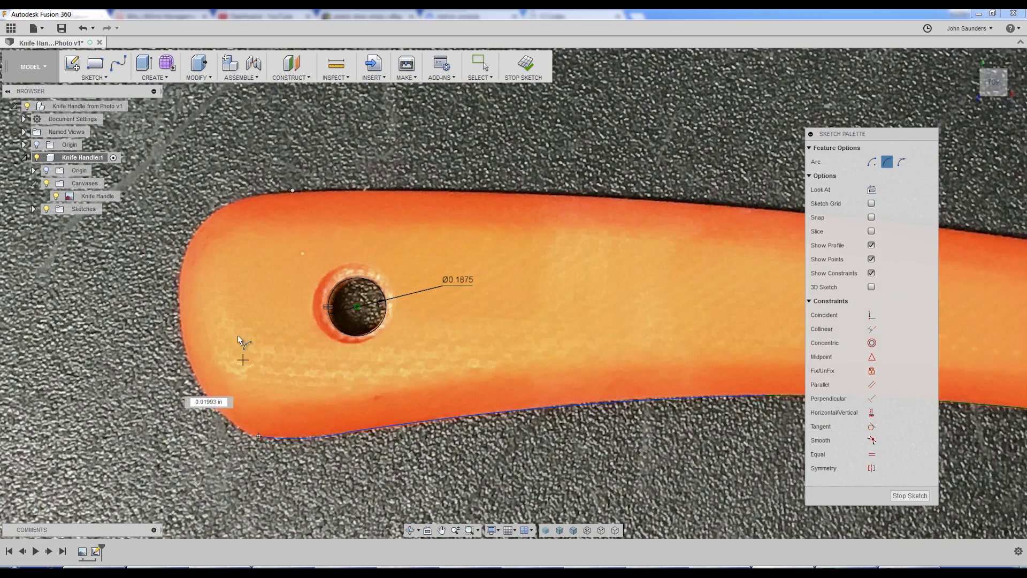
{"action": "left_click", "coordinate": [233, 201]}
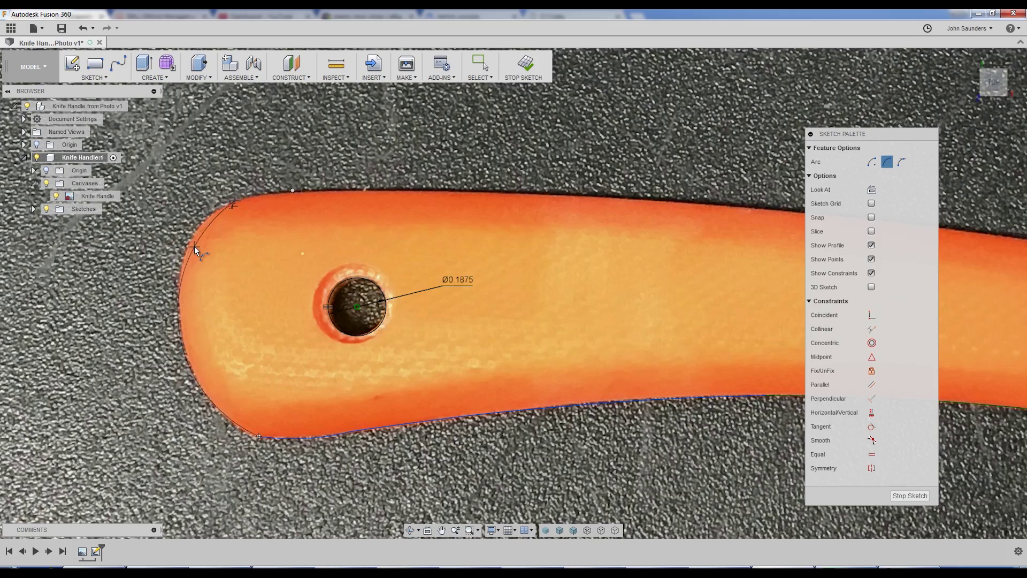
{"action": "left_click", "coordinate": [195, 247]}
{"action": "scroll", "coordinate": [224, 283], "scroll_direction": "down", "scroll_amount": 1}
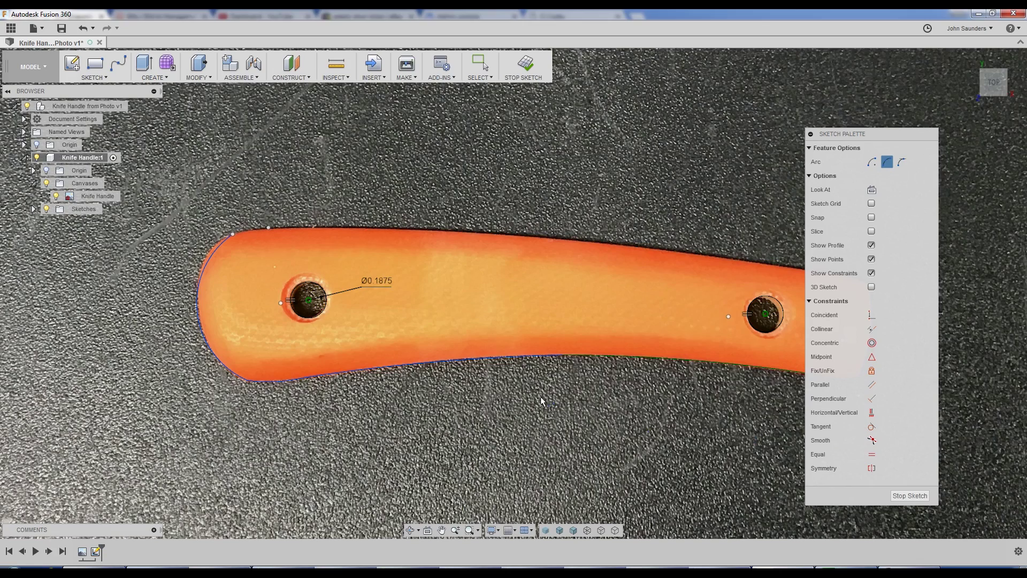
{"action": "scroll", "coordinate": [487, 402], "scroll_direction": "up", "scroll_amount": 1}
{"action": "middle_click_drag", "start_coordinate": [479, 419], "coordinate": [478, 448]}
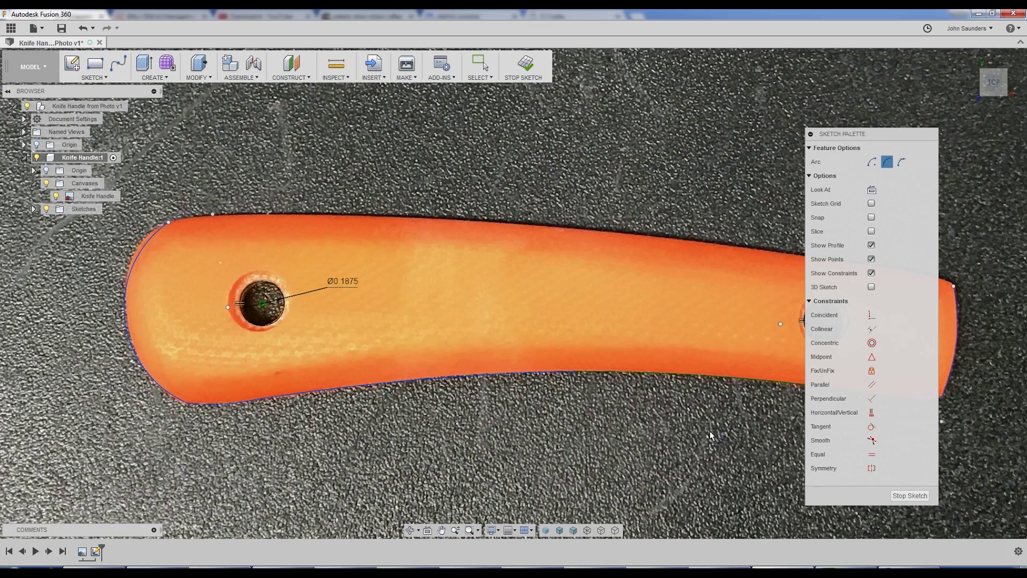
{"action": "scroll", "coordinate": [545, 378], "scroll_direction": "up", "scroll_amount": 3}
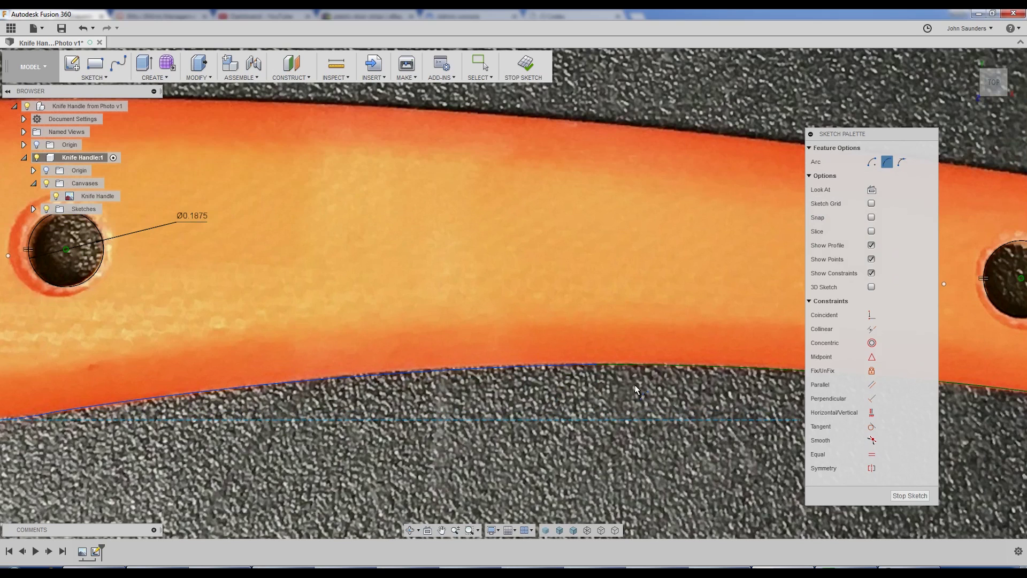
Hide the handle photo and make the left end arc tangent to the lower-edge spline
{"action": "left_click", "coordinate": [56, 196]}
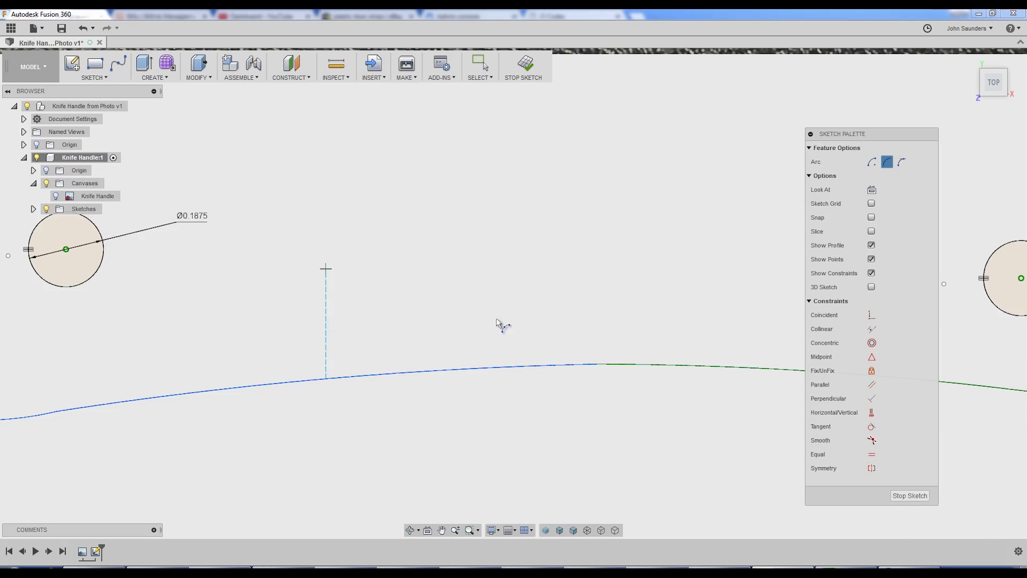
{"action": "scroll", "coordinate": [529, 428], "scroll_direction": "down", "scroll_amount": 3}
{"action": "scroll", "coordinate": [507, 420], "scroll_direction": "down", "scroll_amount": 2}
{"action": "left_click", "coordinate": [880, 430]}
{"action": "left_click", "coordinate": [462, 412]}
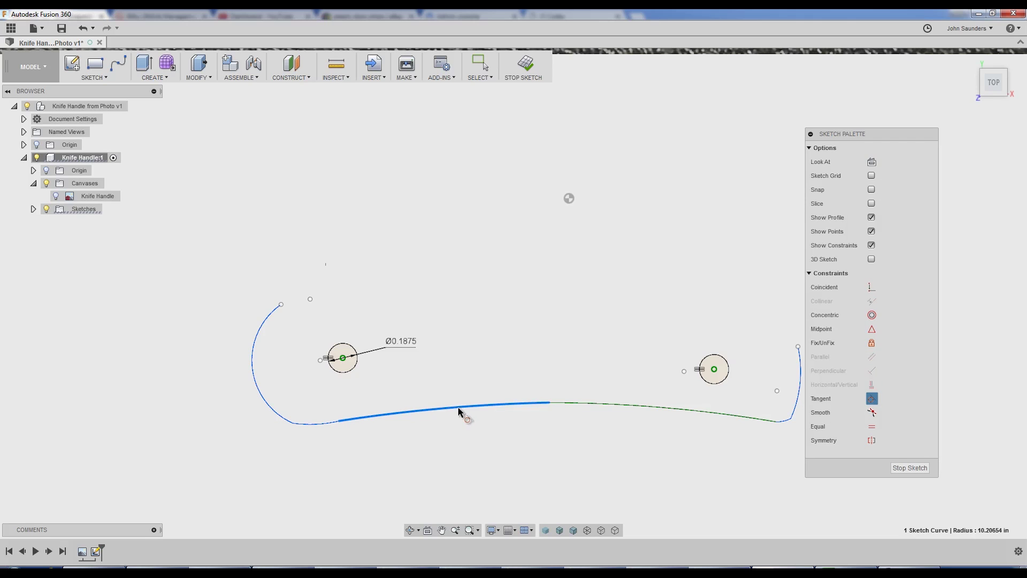
{"action": "left_click", "coordinate": [576, 405]}
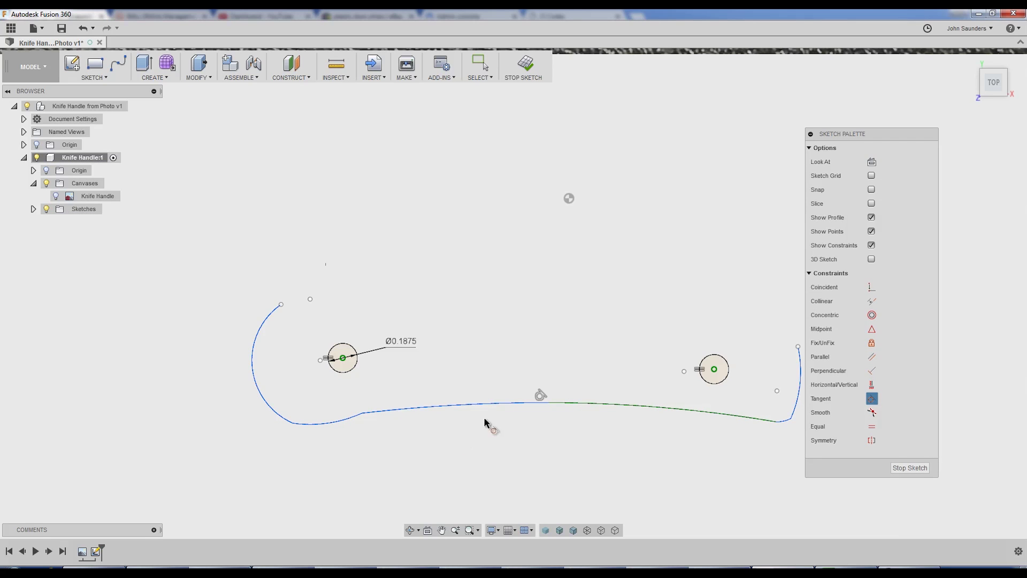
{"action": "scroll", "coordinate": [441, 434], "scroll_direction": "up", "scroll_amount": 1}
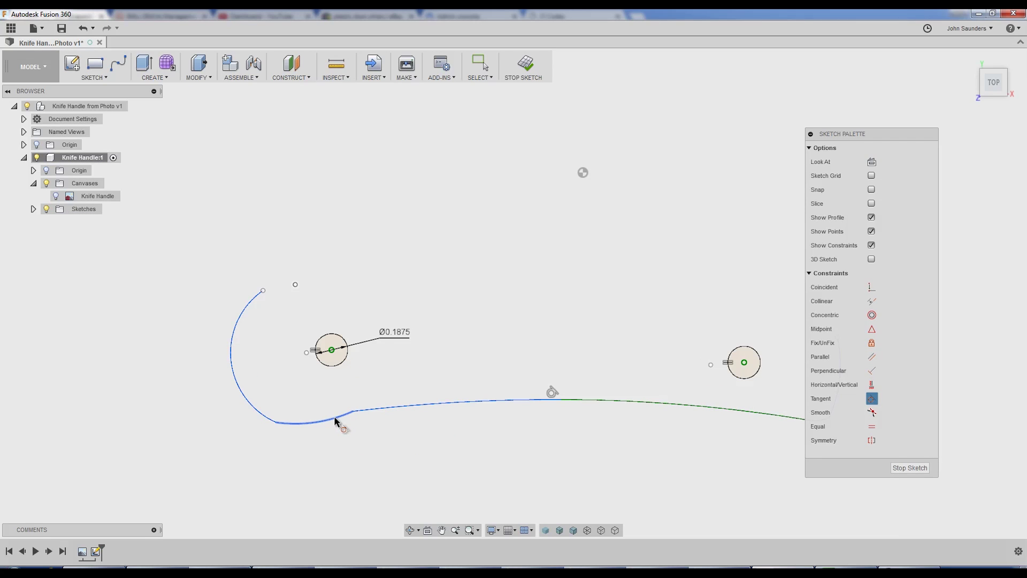
{"action": "left_click", "coordinate": [336, 421]}
{"action": "left_click", "coordinate": [367, 415]}
{"action": "left_click", "coordinate": [256, 411]}
{"action": "left_click", "coordinate": [247, 404]}
{"action": "scroll", "coordinate": [291, 359], "scroll_direction": "down", "scroll_amount": 1}
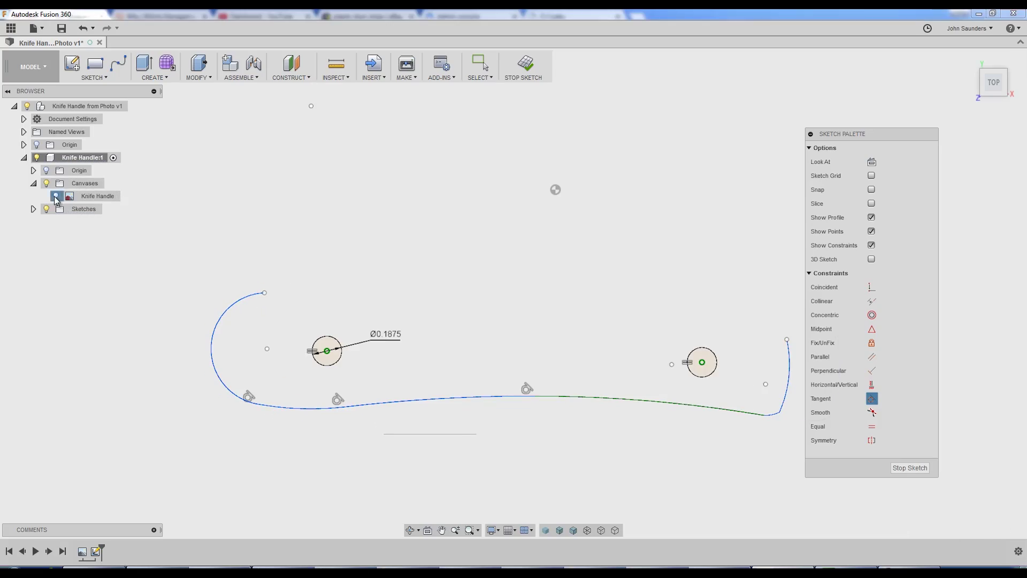
Show the photo again and try reshaping the arc–spline junction, undoing the trial drags
{"action": "left_click", "coordinate": [56, 197]}
{"action": "scroll", "coordinate": [222, 325], "scroll_direction": "down", "scroll_amount": 1}
{"action": "scroll", "coordinate": [278, 395], "scroll_direction": "up", "scroll_amount": 3}
{"action": "key", "text": "Escape"}
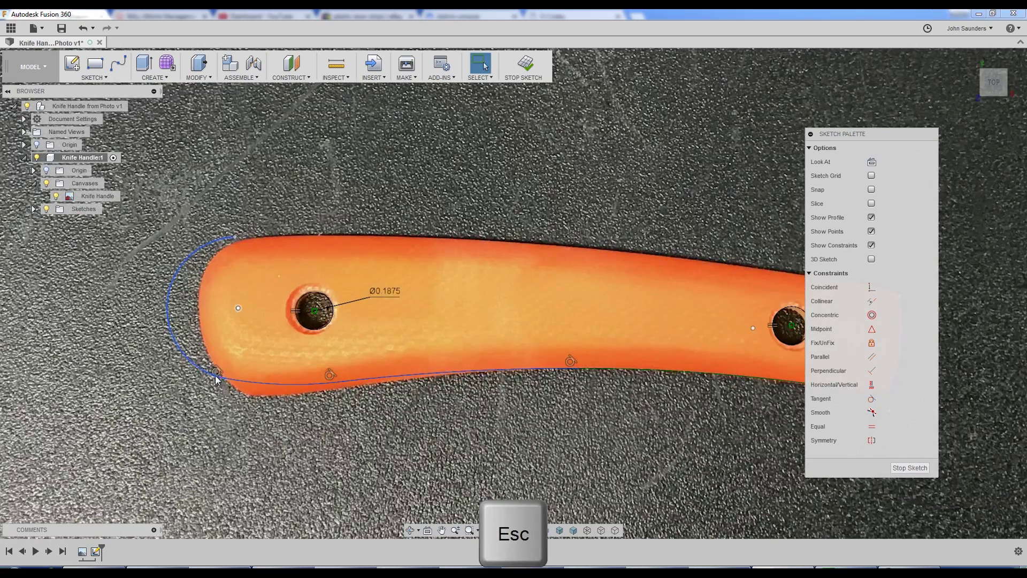
{"action": "left_click_drag", "start_coordinate": [216, 379], "coordinate": [267, 400]}
{"action": "key", "text": "ctrl+z"}
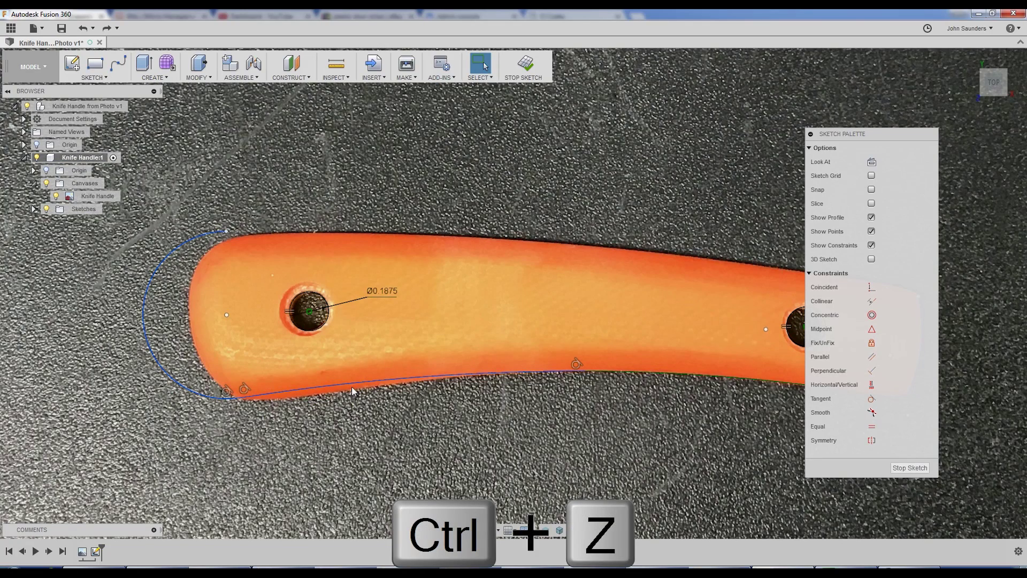
{"action": "left_click", "coordinate": [347, 386]}
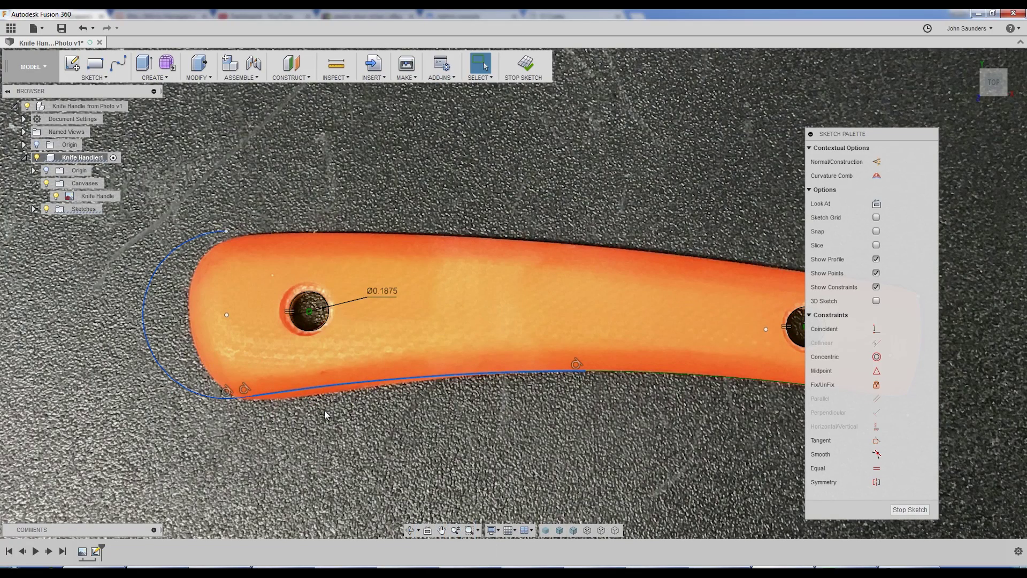
{"action": "left_click_drag", "start_coordinate": [250, 403], "coordinate": [272, 401]}
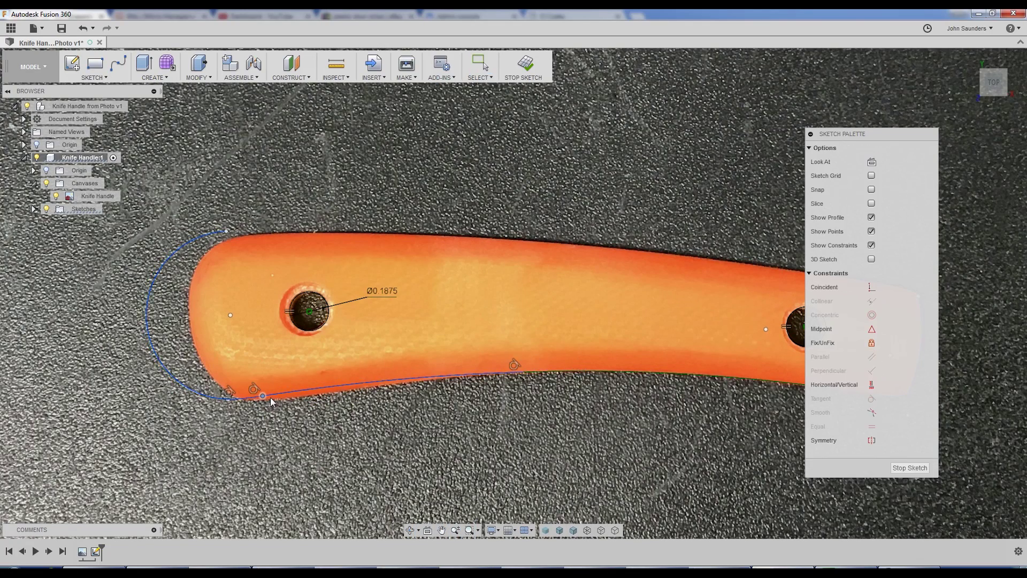
{"action": "key", "text": "Escape"}
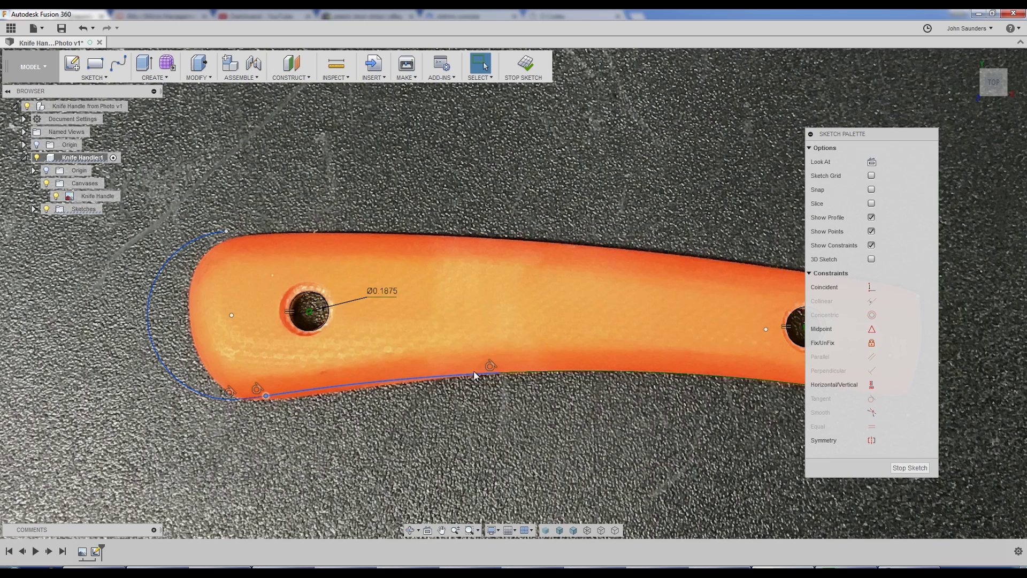
{"action": "key", "text": "ctrl+z"}
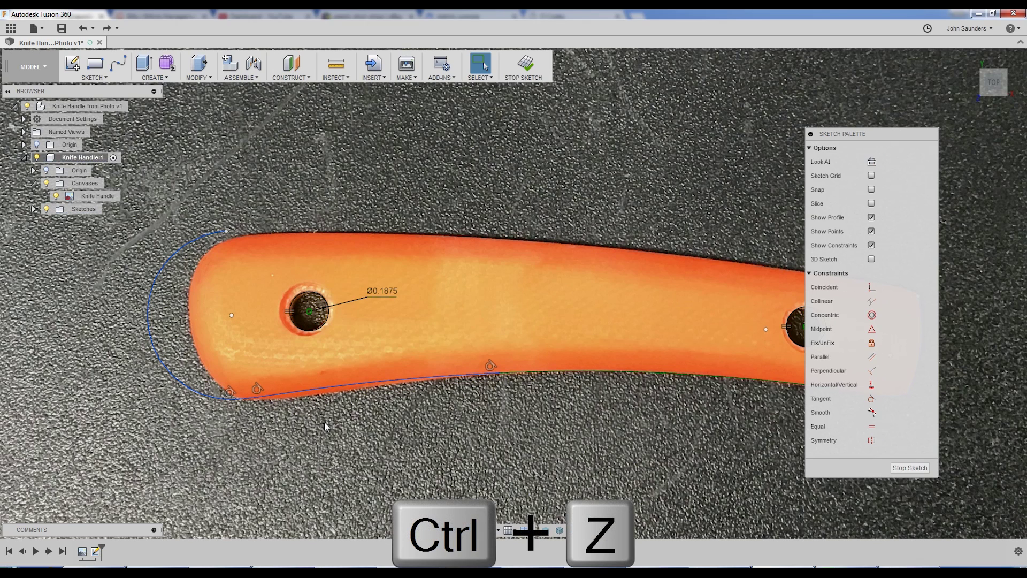
{"action": "key", "text": "ctrl+z"}
{"action": "key", "text": "ctrl+z"}
{"action": "key", "text": "ctrl+z"}
{"action": "key", "text": "ctrl+z"}
{"action": "key", "text": "ctrl+z"}
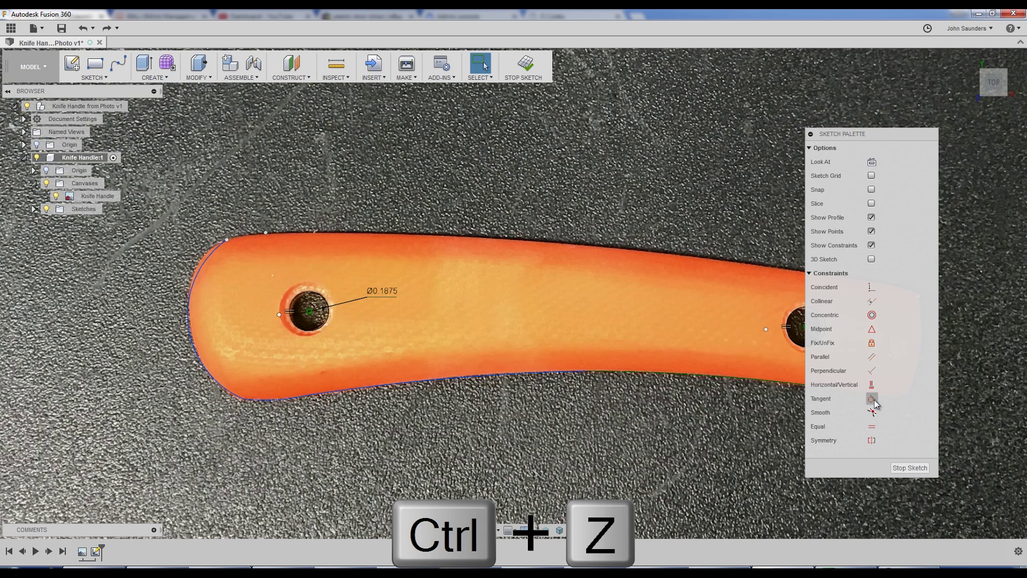
Apply tangency between the left arc and the lower-edge curve, then pan to the handle's left end
{"action": "left_click", "coordinate": [871, 398]}
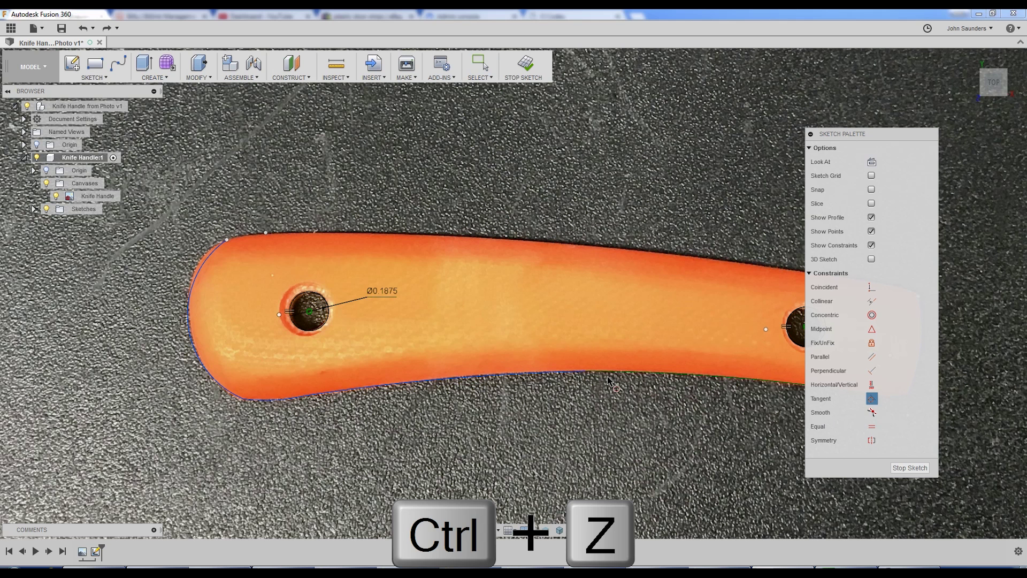
{"action": "left_click", "coordinate": [597, 374]}
{"action": "left_click", "coordinate": [553, 374]}
{"action": "scroll", "coordinate": [386, 415], "scroll_direction": "up", "scroll_amount": 3}
{"action": "key", "text": "Escape"}
{"action": "left_click", "coordinate": [313, 372]}
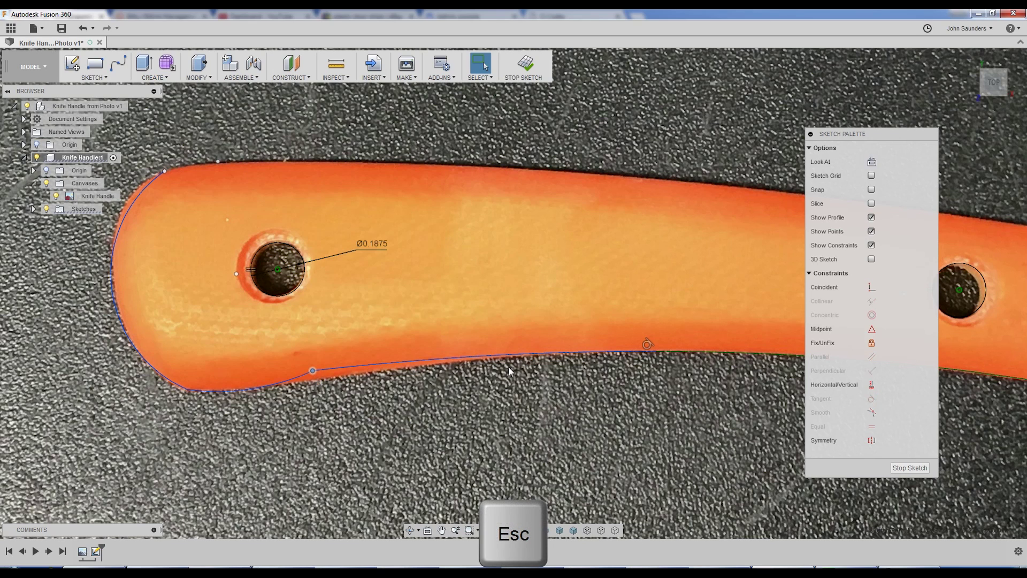
{"action": "key", "text": "ctrl+z"}
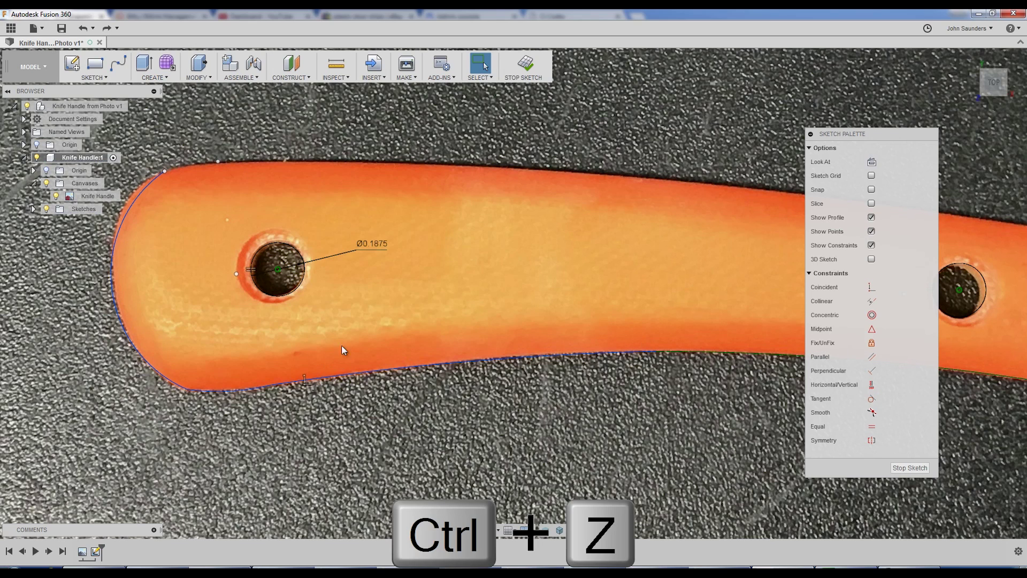
{"action": "scroll", "coordinate": [726, 396], "scroll_direction": "up", "scroll_amount": 1}
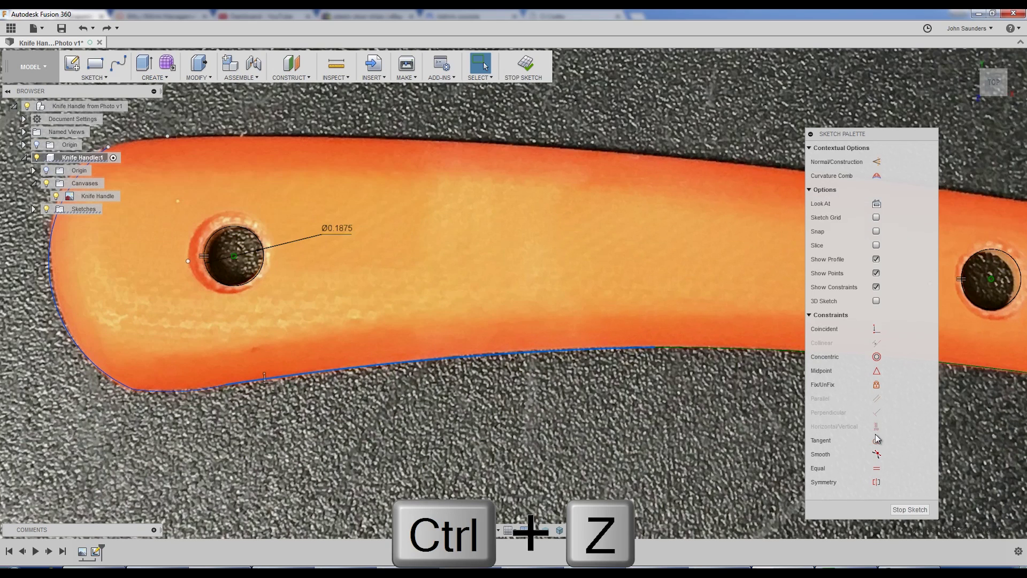
{"action": "scroll", "coordinate": [297, 401], "scroll_direction": "down", "scroll_amount": 2}
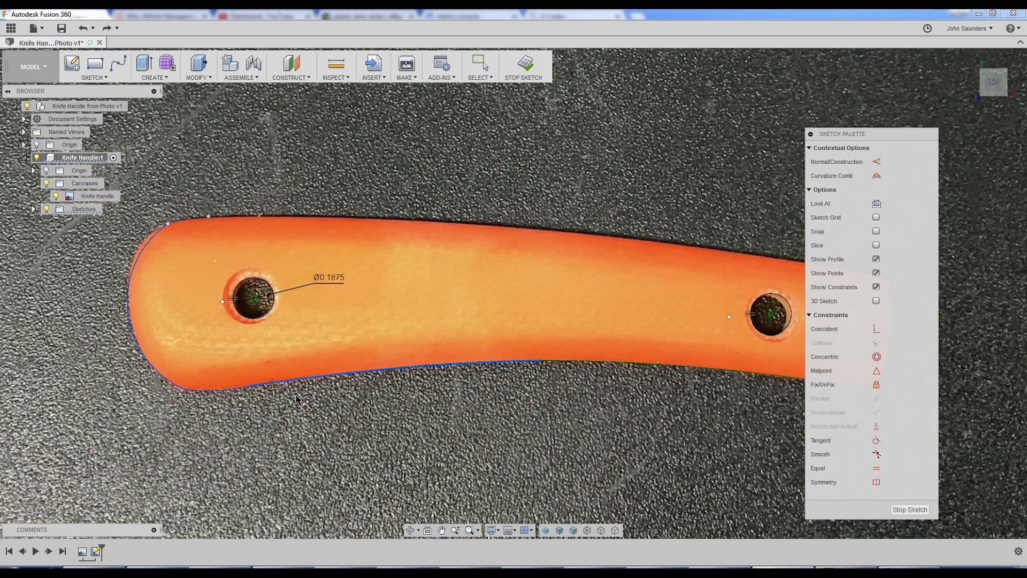
{"action": "middle_click_drag", "start_coordinate": [298, 401], "coordinate": [382, 413]}
{"action": "key", "text": "Escape"}
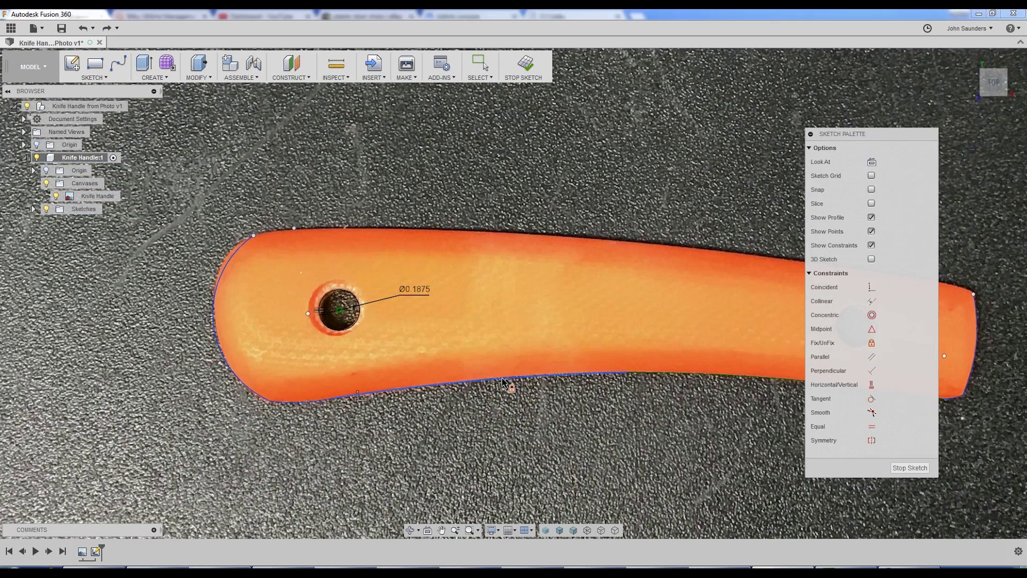
{"action": "key", "text": "Escape"}
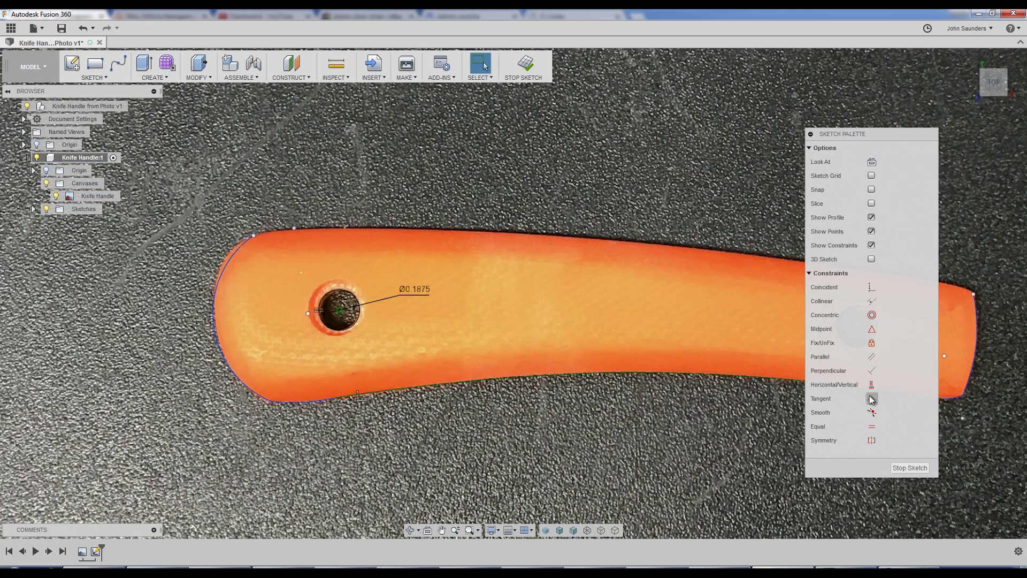
With the photo hidden, re-apply the spline-to-arc tangent, then show the photo again
{"action": "left_click", "coordinate": [56, 196]}
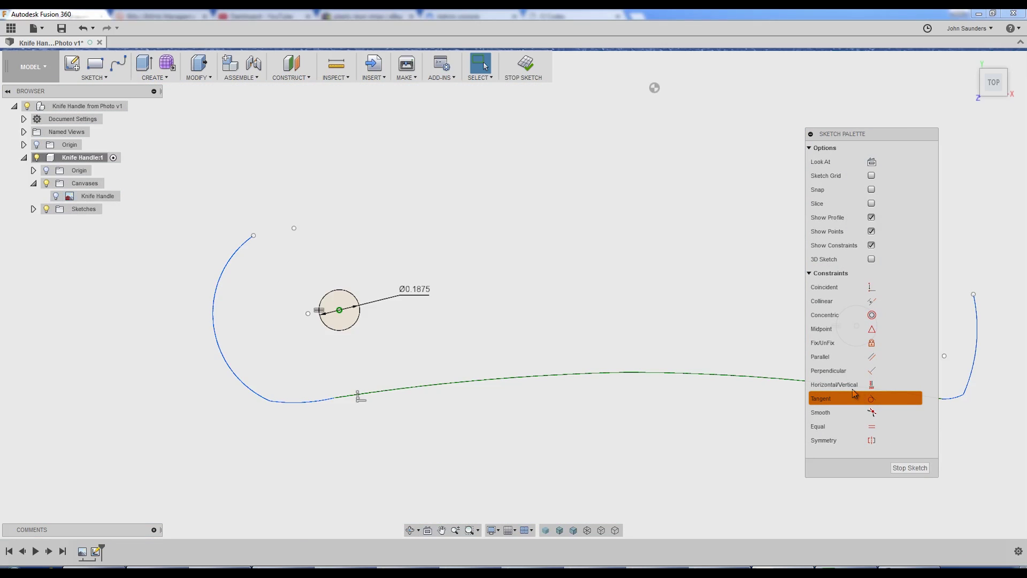
{"action": "left_click", "coordinate": [872, 399]}
{"action": "left_click", "coordinate": [351, 397]}
{"action": "left_click", "coordinate": [318, 398]}
{"action": "key", "text": "Escape"}
{"action": "left_click", "coordinate": [55, 195]}
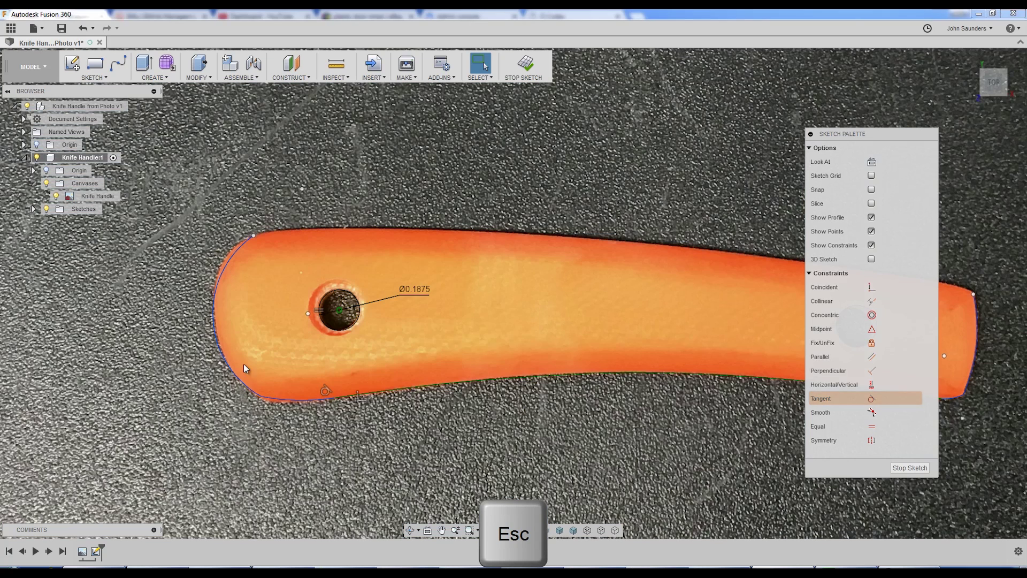
Stretch the arc's top endpoint up around the rounded handle end and view from Top
{"action": "left_click", "coordinate": [265, 400]}
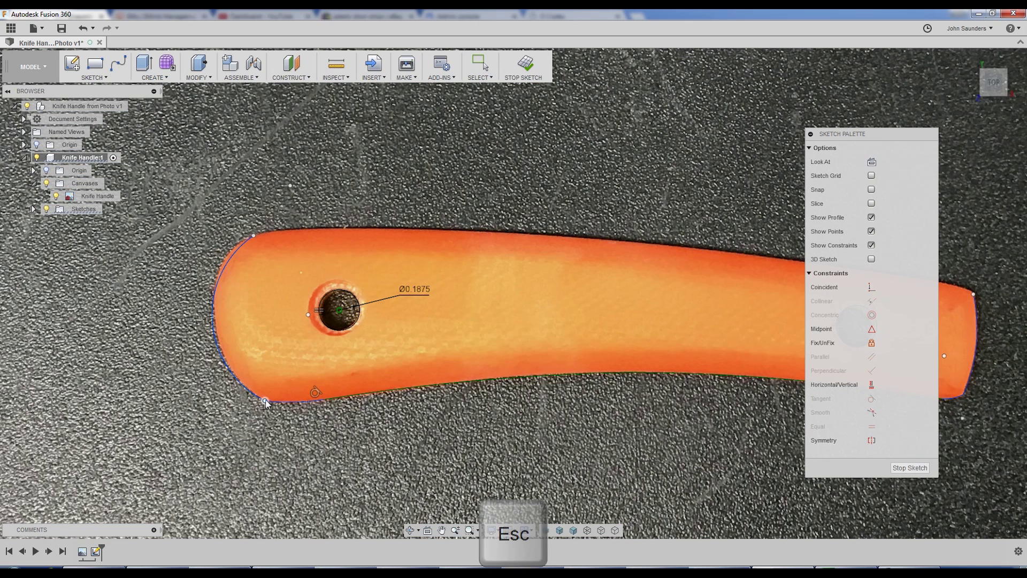
{"action": "left_click", "coordinate": [253, 235]}
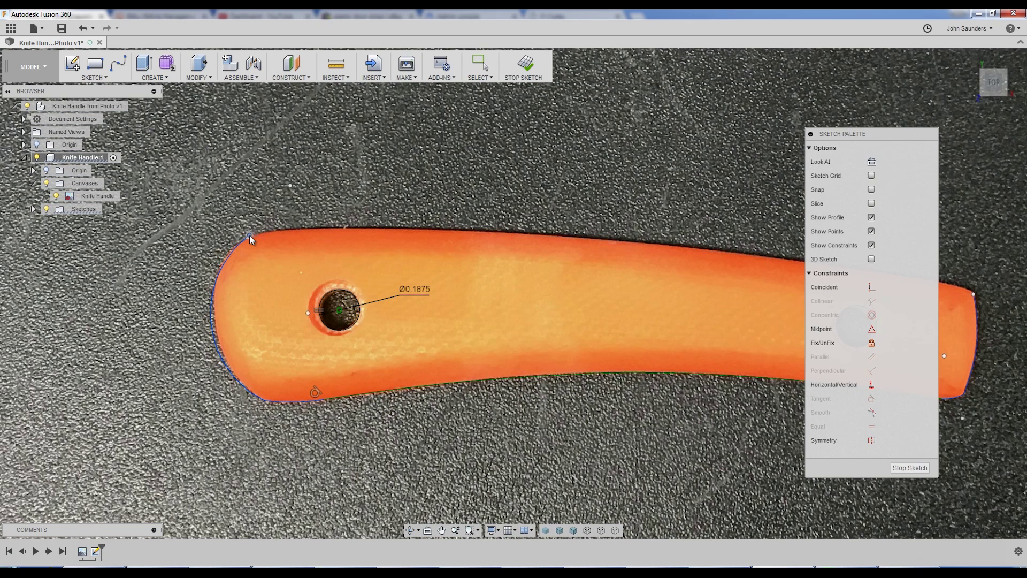
{"action": "mouse_move", "coordinate": [252, 237]}
{"action": "left_mouse_down"}
{"action": "mouse_move", "coordinate": [256, 227]}
{"action": "mouse_move", "coordinate": [253, 250]}
{"action": "mouse_move", "coordinate": [252, 234]}
{"action": "mouse_move", "coordinate": [263, 232]}
{"action": "left_mouse_up"}
{"action": "scroll", "coordinate": [287, 274], "scroll_direction": "down", "scroll_amount": 3}
{"action": "left_click", "coordinate": [987, 85]}
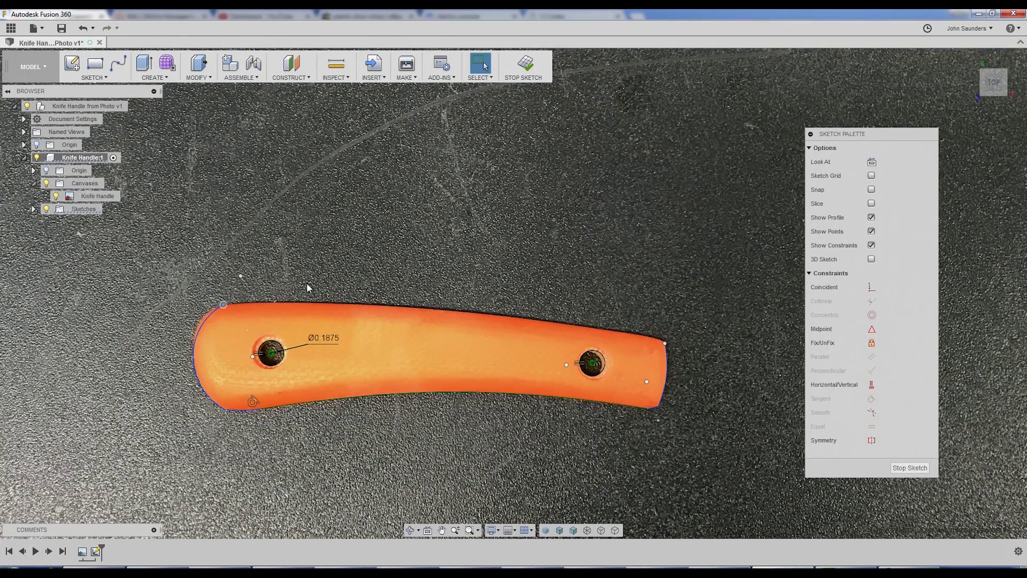
Draw a three-point arc along the top edge from the handle's top-left point to its right tip
{"action": "type", "text": "sarc"}
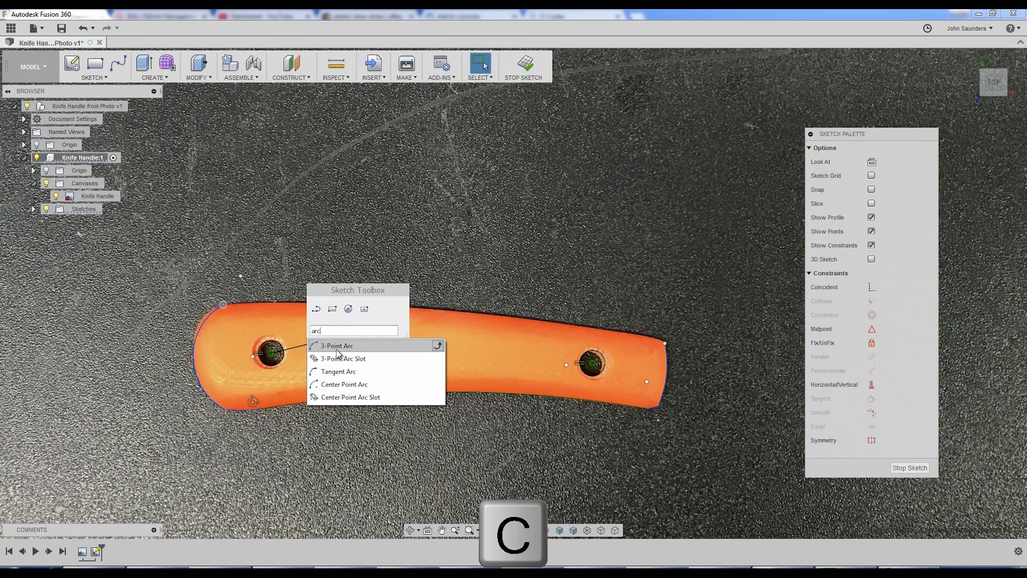
{"action": "left_click", "coordinate": [337, 349]}
{"action": "left_click", "coordinate": [223, 304]}
{"action": "left_click", "coordinate": [665, 343]}
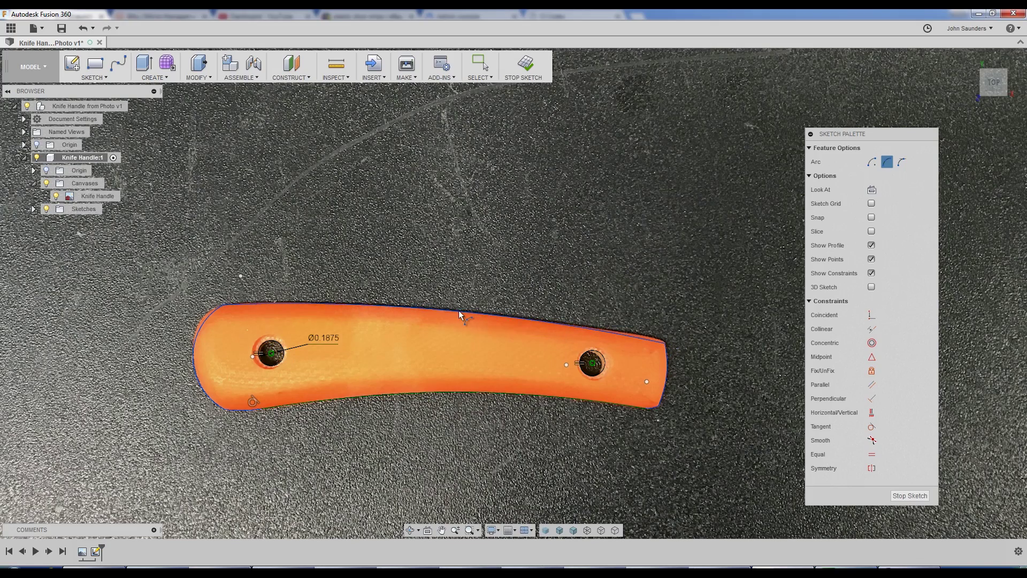
{"action": "scroll", "coordinate": [666, 345], "scroll_direction": "up", "scroll_amount": 4}
{"action": "key", "text": "Escape"}
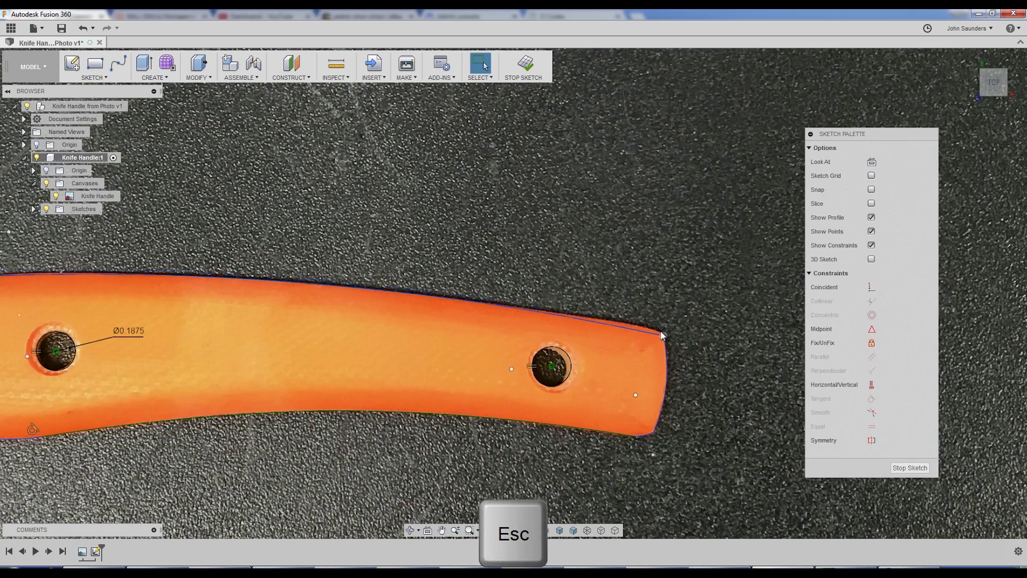
Nudge the top curve's right end upward to match the photo outline
{"action": "left_click", "coordinate": [662, 335]}
{"action": "key", "text": "Escape"}
{"action": "left_click_drag", "start_coordinate": [662, 336], "coordinate": [663, 333]}
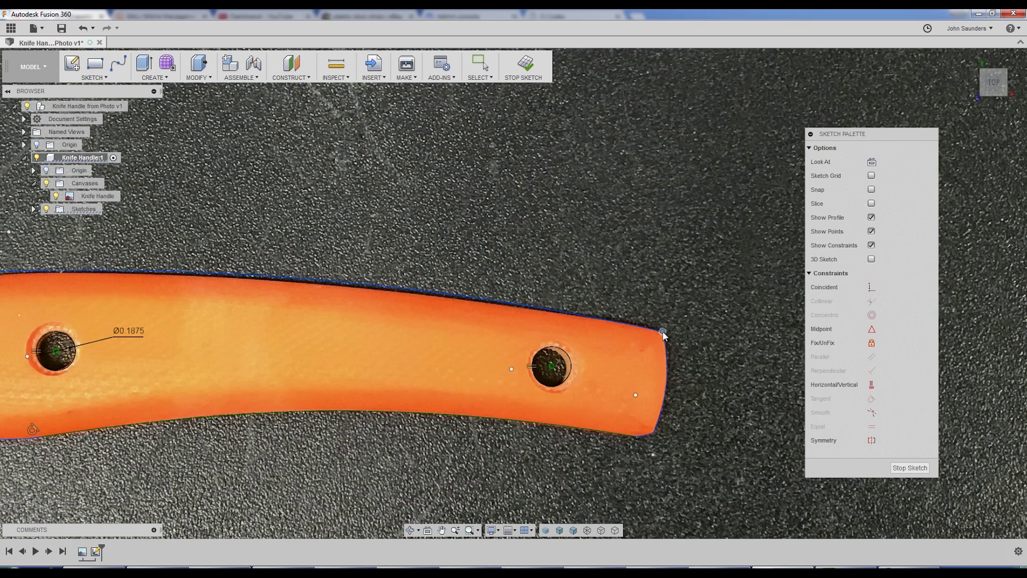
{"action": "scroll", "coordinate": [332, 297], "scroll_direction": "down", "scroll_amount": 2}
{"action": "left_click", "coordinate": [362, 302]}
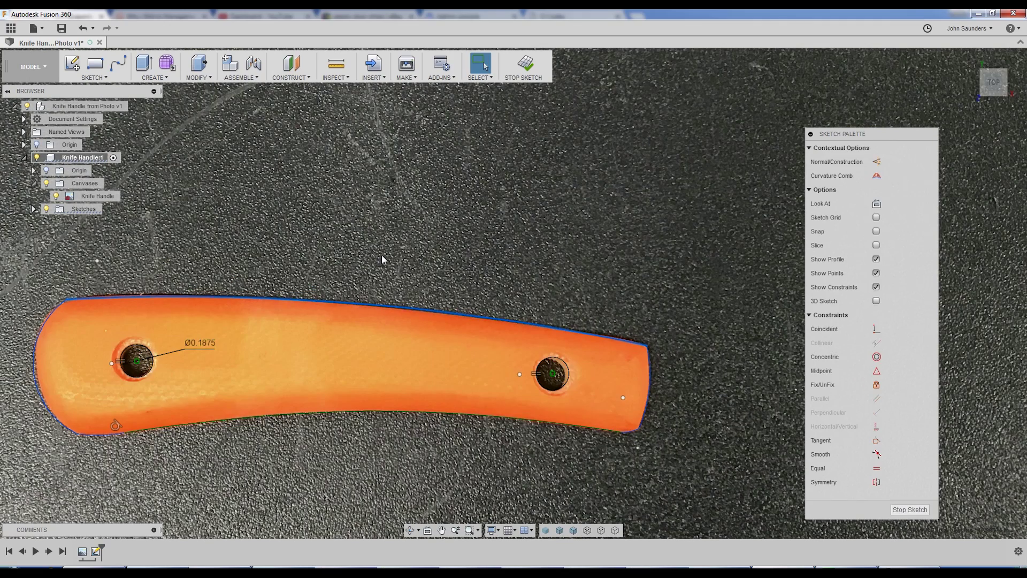
{"action": "key", "text": "Escape"}
Dimension the handle's top curve to a 13.00 radius
{"action": "scroll", "coordinate": [379, 262], "scroll_direction": "down", "scroll_amount": 1}
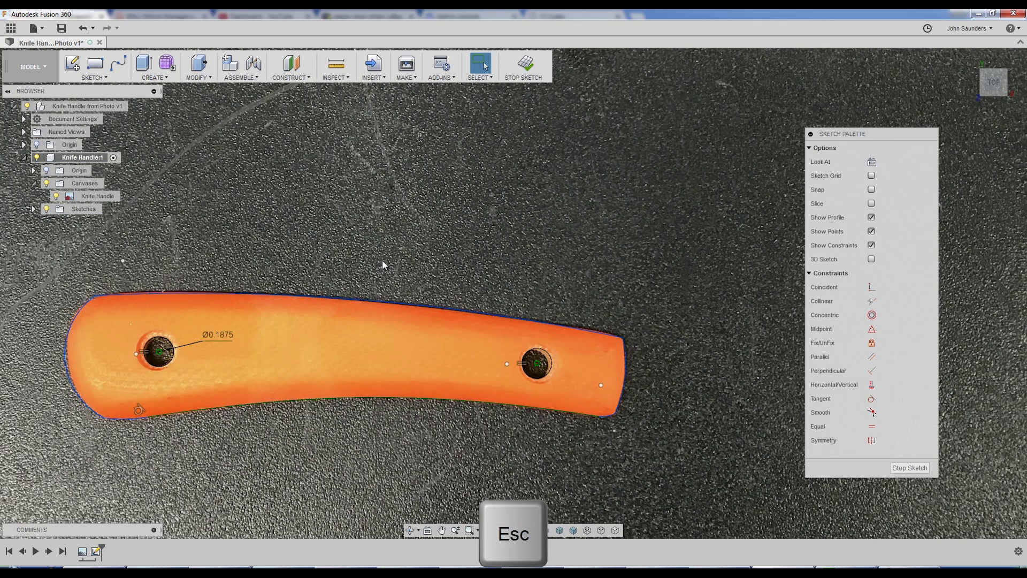
{"action": "key", "text": "d"}
{"action": "left_click", "coordinate": [378, 303]}
{"action": "left_click", "coordinate": [362, 431]}
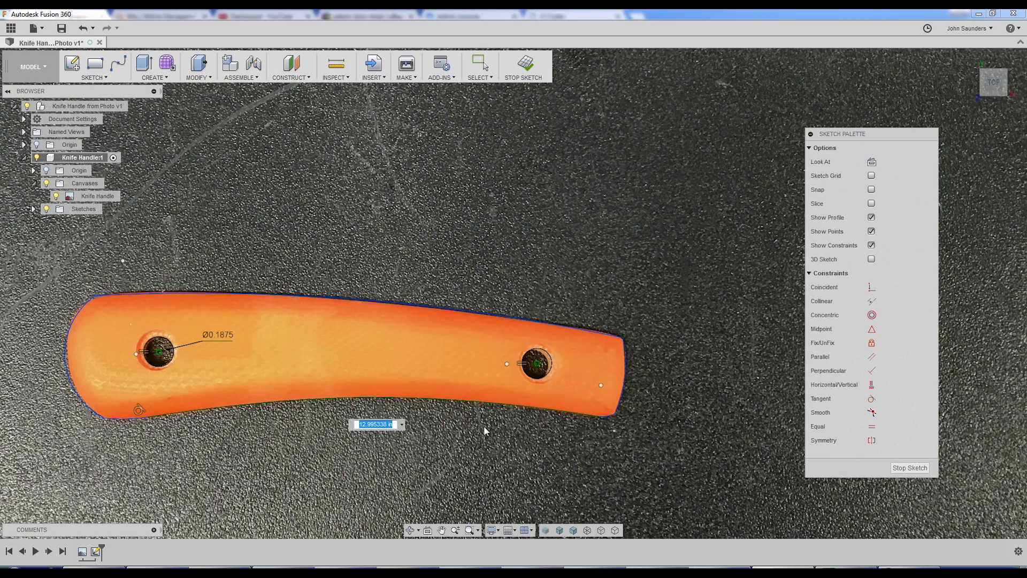
{"action": "type", "text": "3"}
{"action": "key", "text": "Return"}
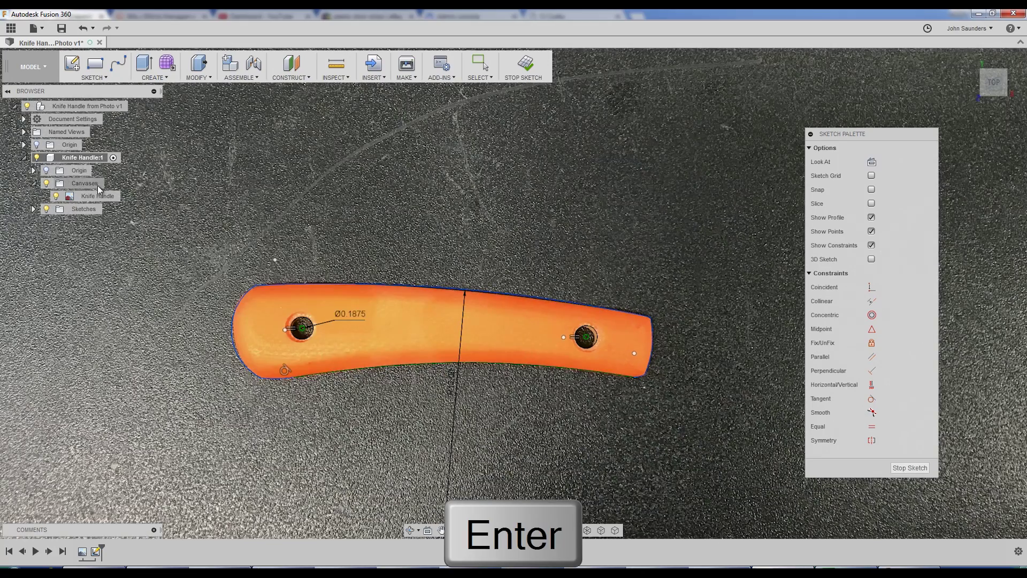
Hide the Knife Handle photo and extrude the outline profile a distance of 2
{"action": "left_click", "coordinate": [56, 196]}
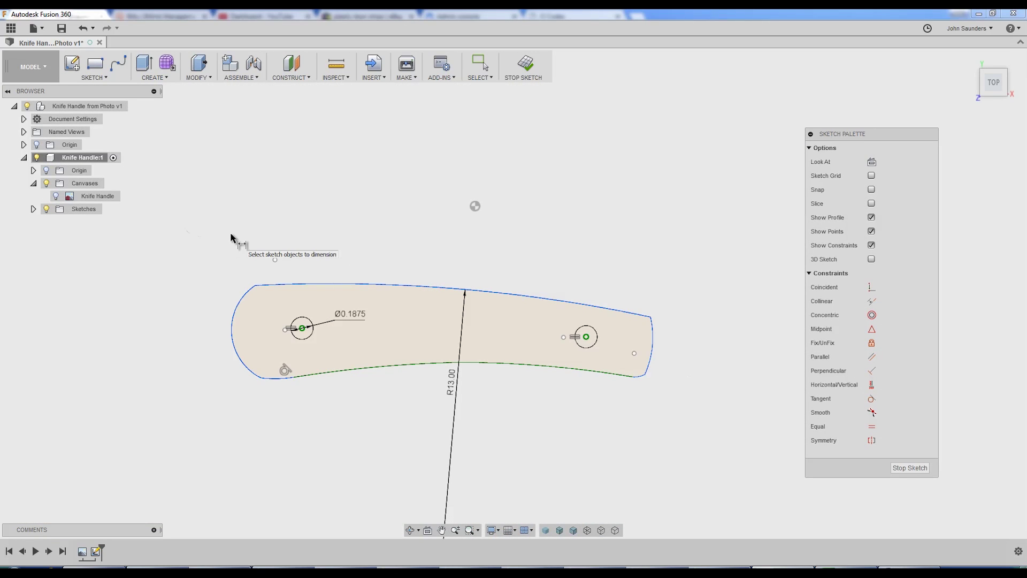
{"action": "key", "text": "e"}
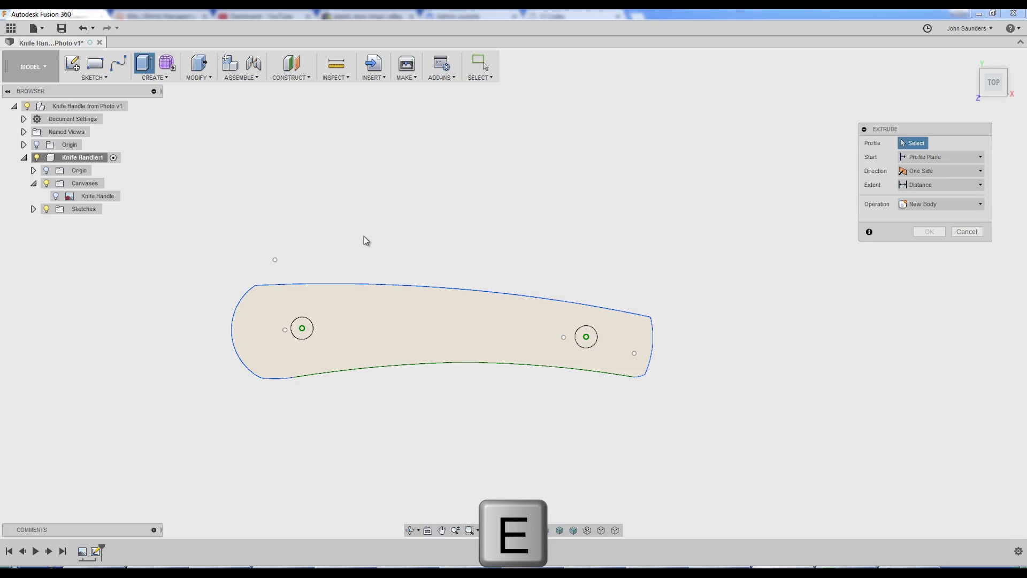
{"action": "left_click", "coordinate": [379, 317]}
{"action": "type", "text": "2"}
{"action": "key", "text": "Return"}
{"action": "middle_click_drag", "start_coordinate": [383, 232], "coordinate": [392, 192], "text": "shift"}
Fillet the five top perimeter edges of the plate with a 0.1 in radius
{"action": "key", "text": "s"}
{"action": "type", "text": "s"}
{"action": "type", "text": "f"}
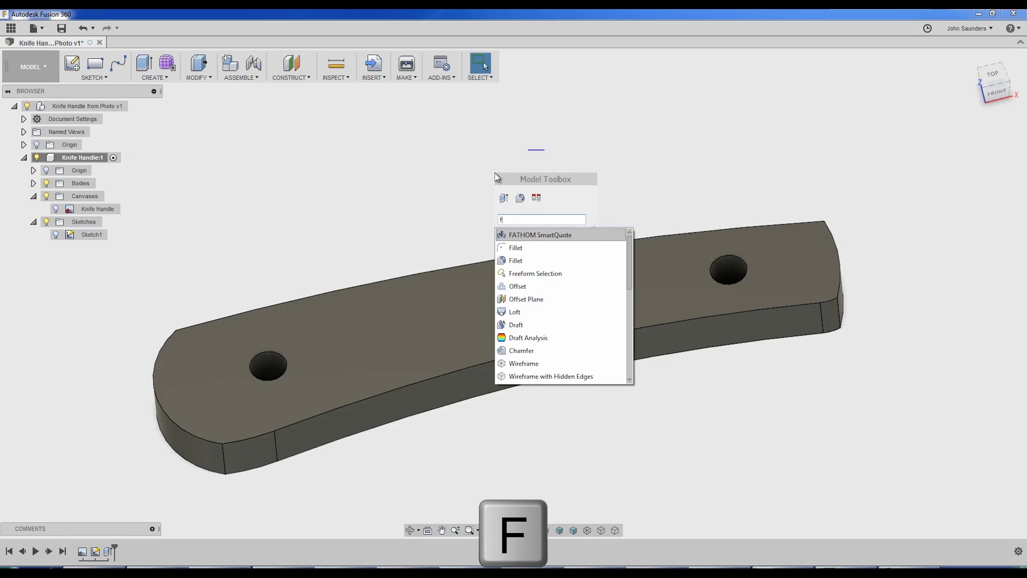
{"action": "type", "text": "il"}
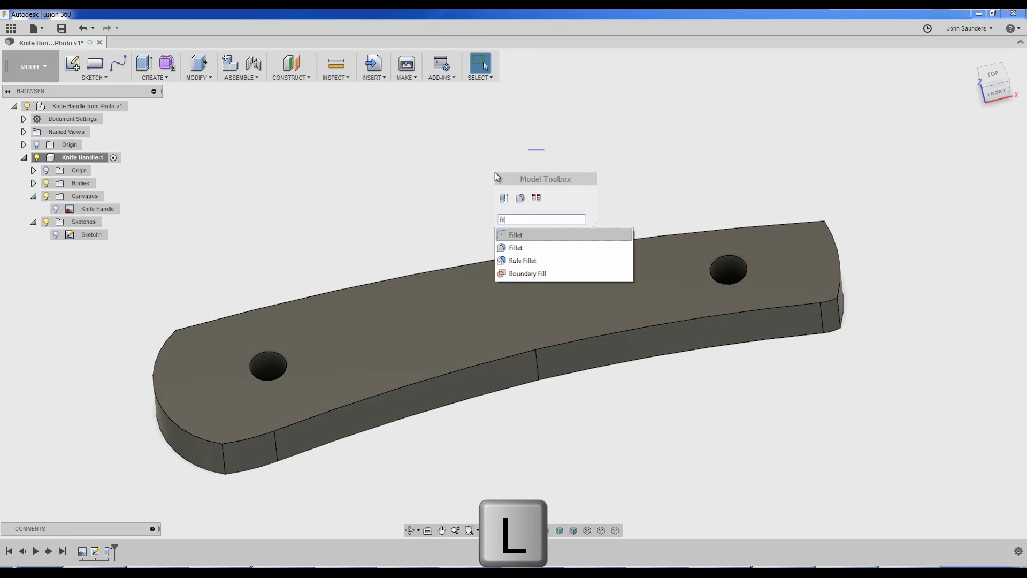
{"action": "left_click", "coordinate": [503, 247]}
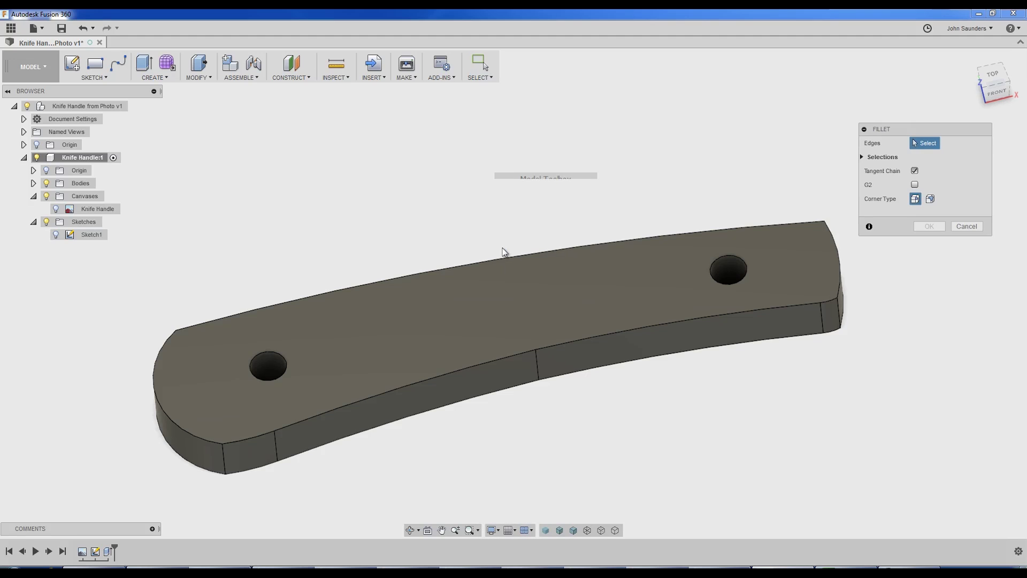
{"action": "left_click", "coordinate": [526, 353]}
{"action": "left_click", "coordinate": [206, 438]}
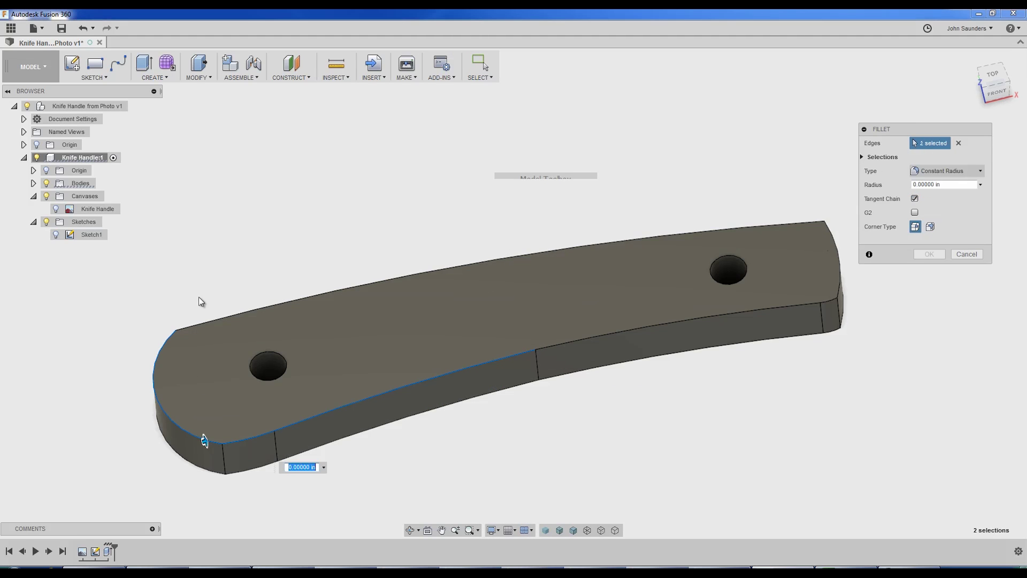
{"action": "left_click", "coordinate": [217, 317]}
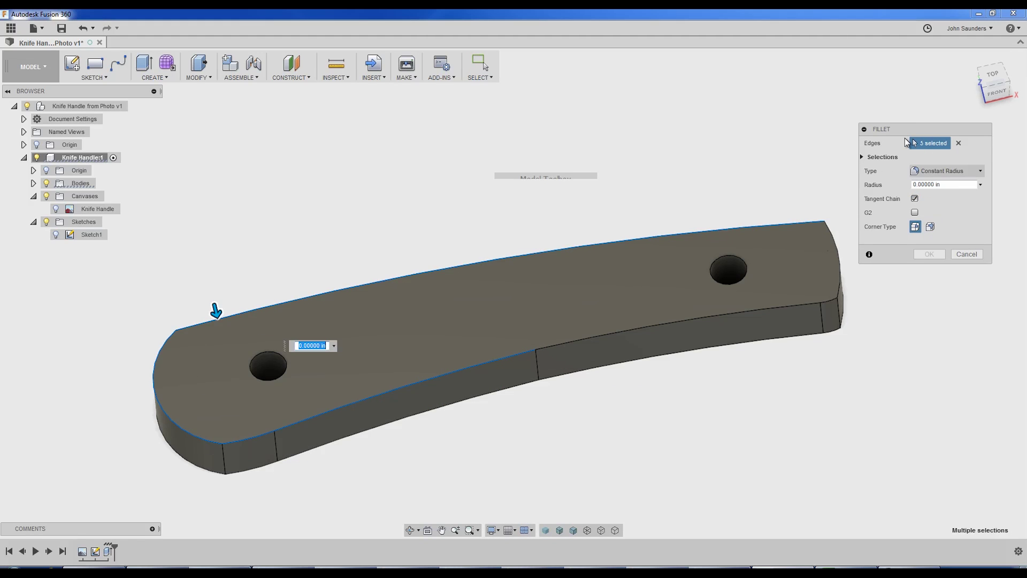
{"action": "left_click", "coordinate": [824, 229]}
{"action": "left_click", "coordinate": [826, 303]}
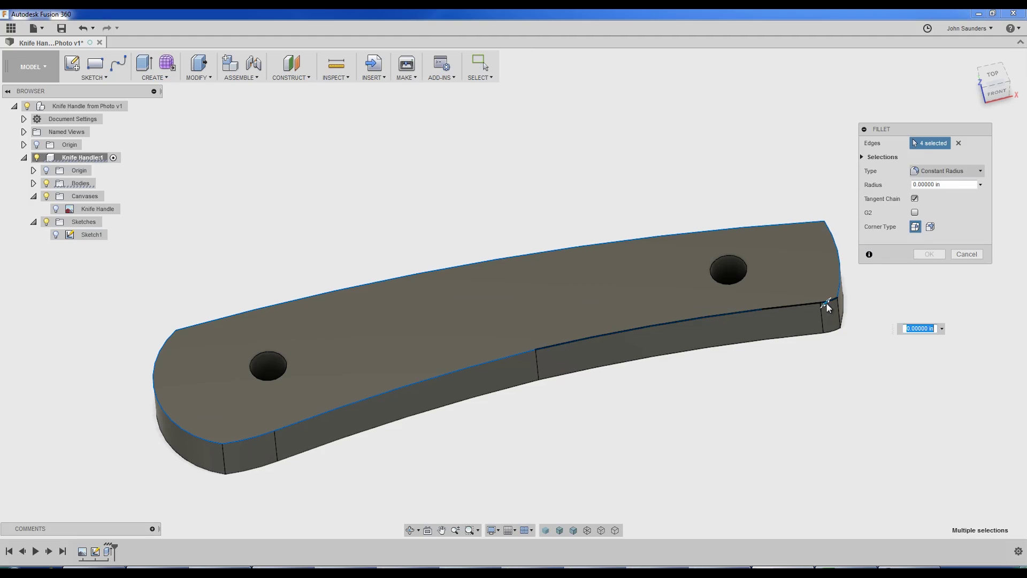
{"action": "key", "text": "Delete"}
{"action": "type", "text": ".1"}
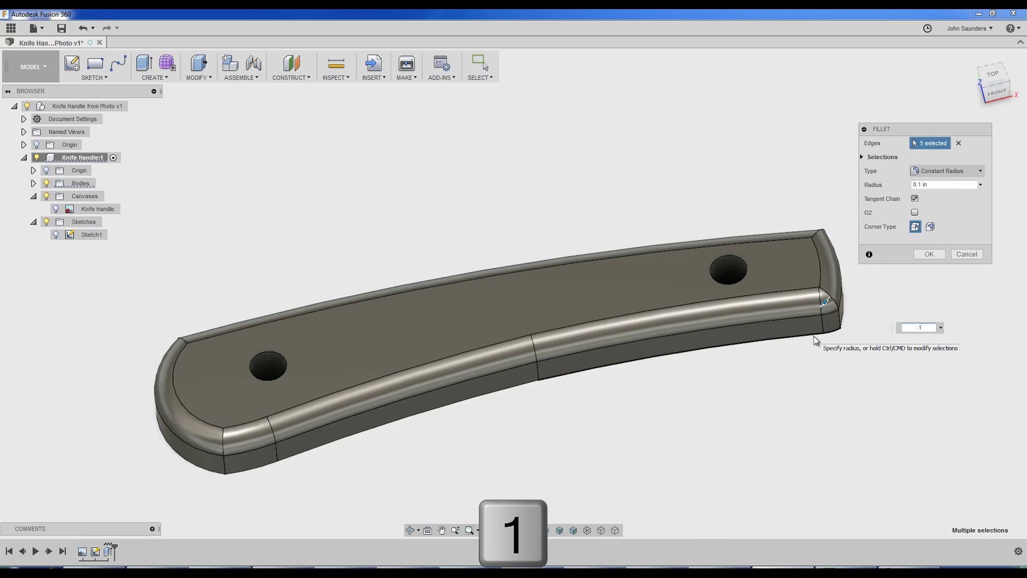
{"action": "left_click", "coordinate": [937, 255]}
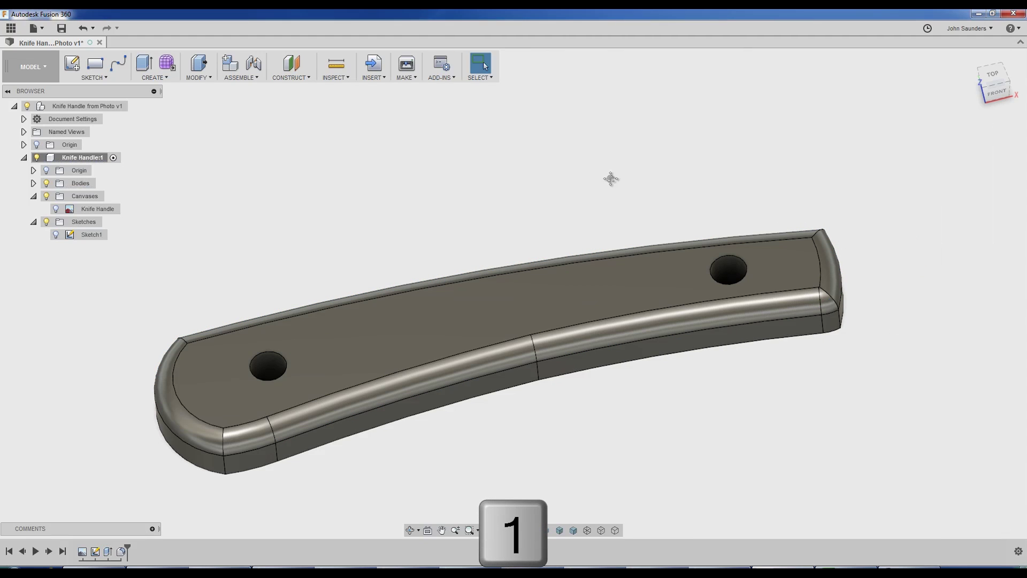
Inspect the fillets and roll the timeline back to before the top-edge fillet
{"action": "middle_click_drag", "start_coordinate": [612, 177], "coordinate": [556, 203], "text": "shift"}
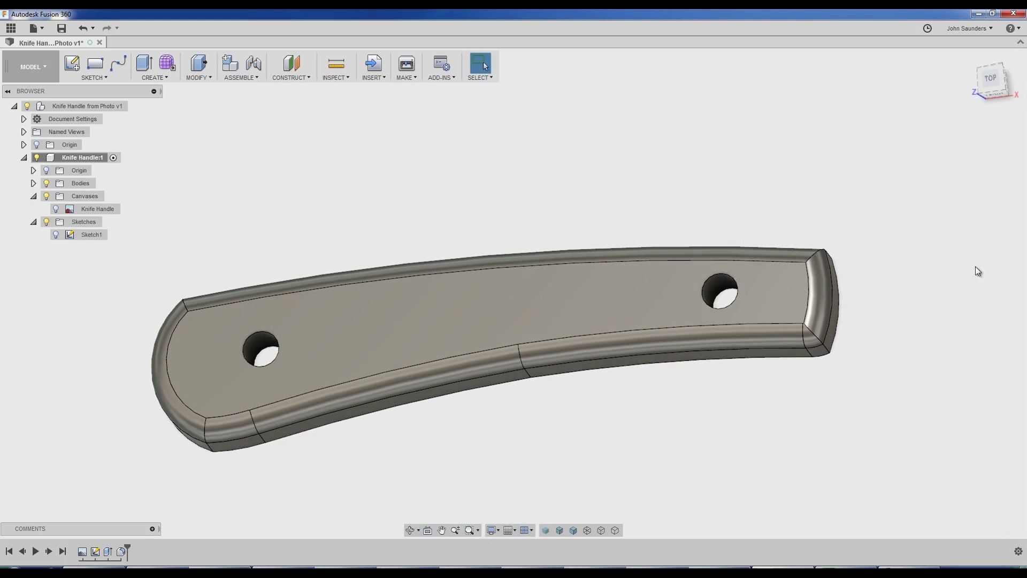
{"action": "middle_click_drag", "start_coordinate": [779, 453], "coordinate": [814, 298], "text": "shift"}
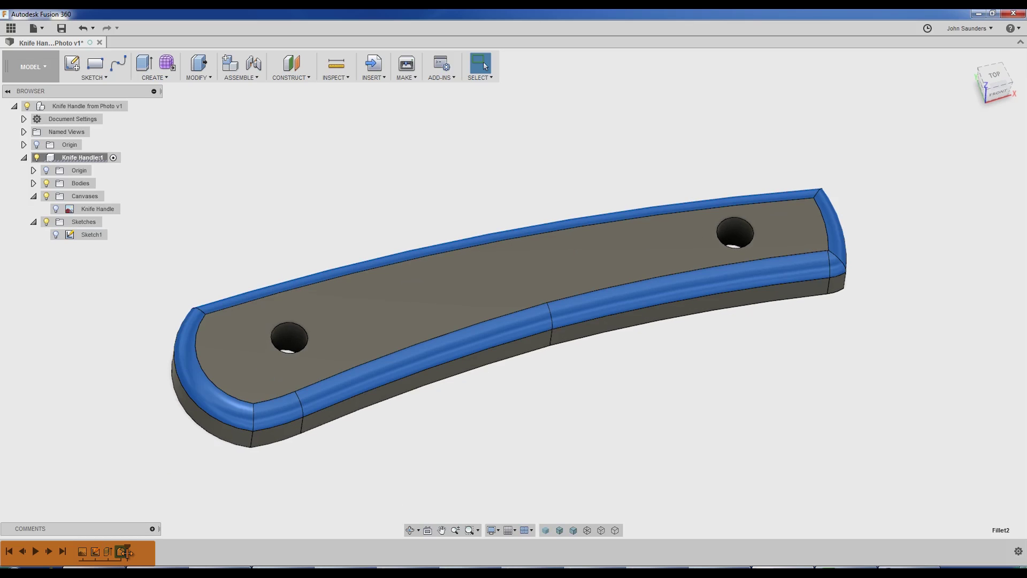
{"action": "left_click_drag", "start_coordinate": [128, 543], "coordinate": [114, 545]}
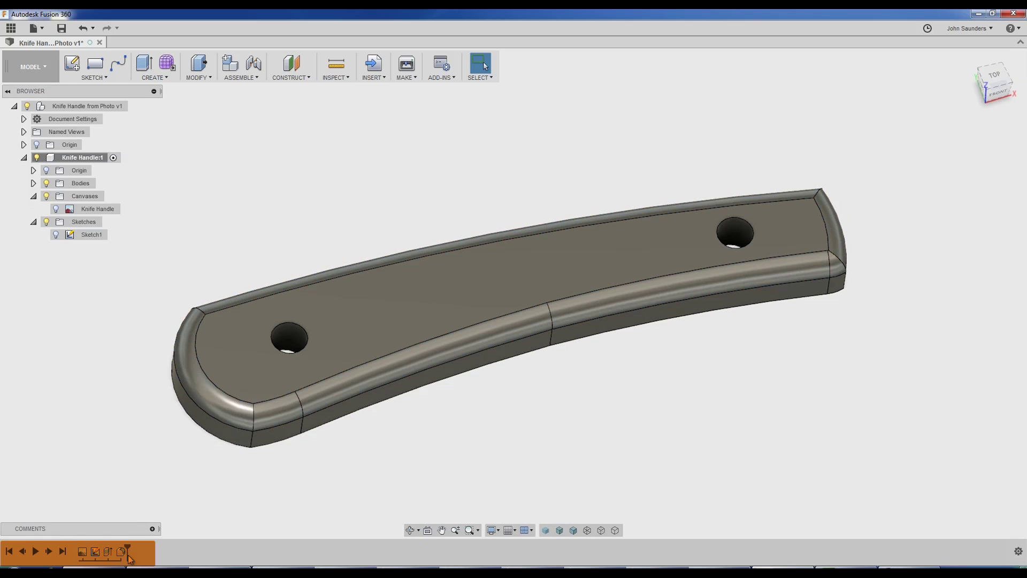
Fillet the four vertical corner edges of the plate with a 0.075 in radius
{"action": "type", "text": "sfil"}
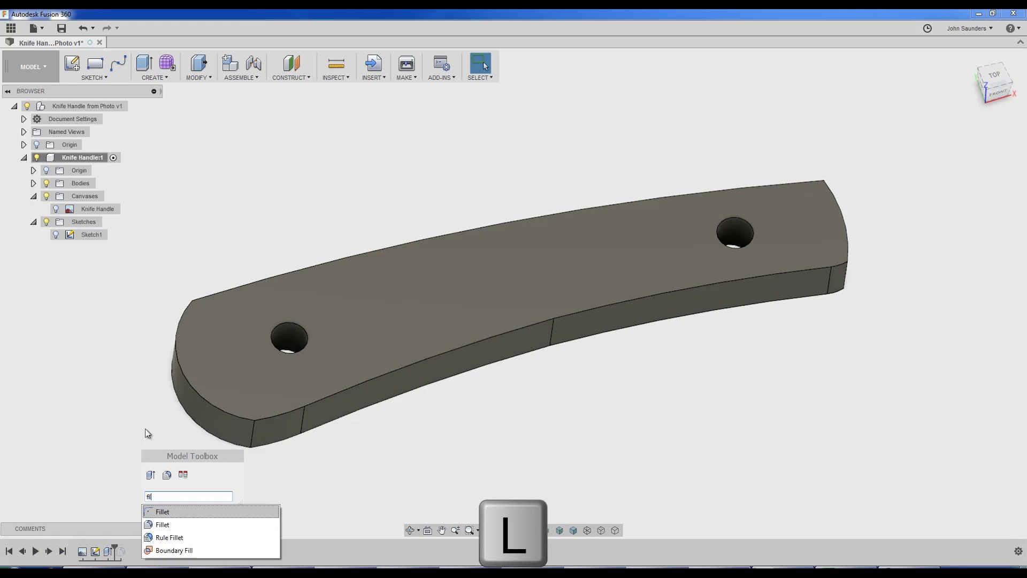
{"action": "left_click", "coordinate": [167, 512]}
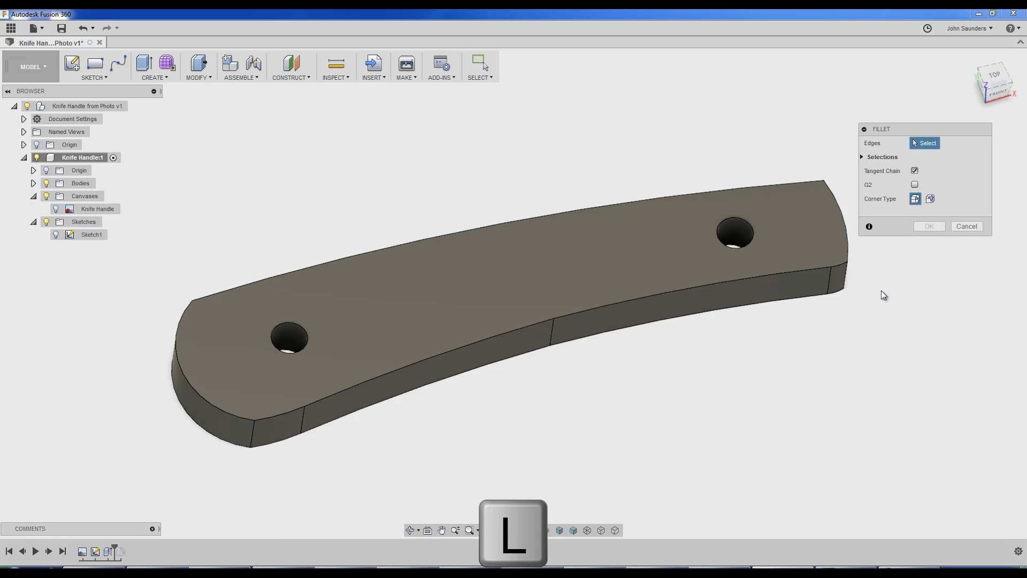
{"action": "left_click", "coordinate": [845, 282]}
{"action": "middle_click_drag", "start_coordinate": [848, 284], "coordinate": [794, 220], "text": "shift"}
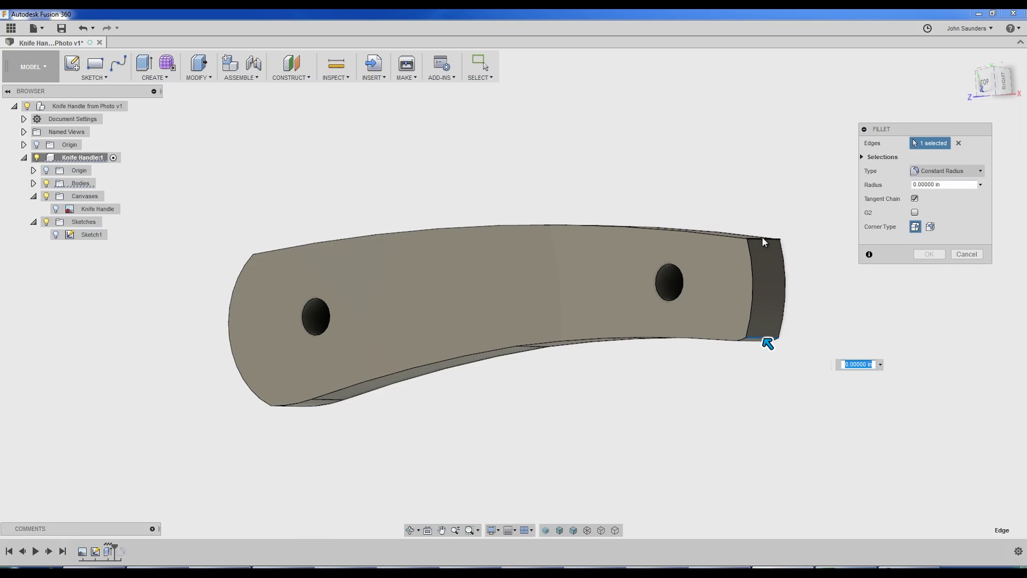
{"action": "middle_click_drag", "start_coordinate": [375, 164], "coordinate": [225, 300], "text": "shift"}
{"action": "left_click", "coordinate": [240, 275]}
{"action": "left_click", "coordinate": [221, 303]}
{"action": "key", "text": "Delete"}
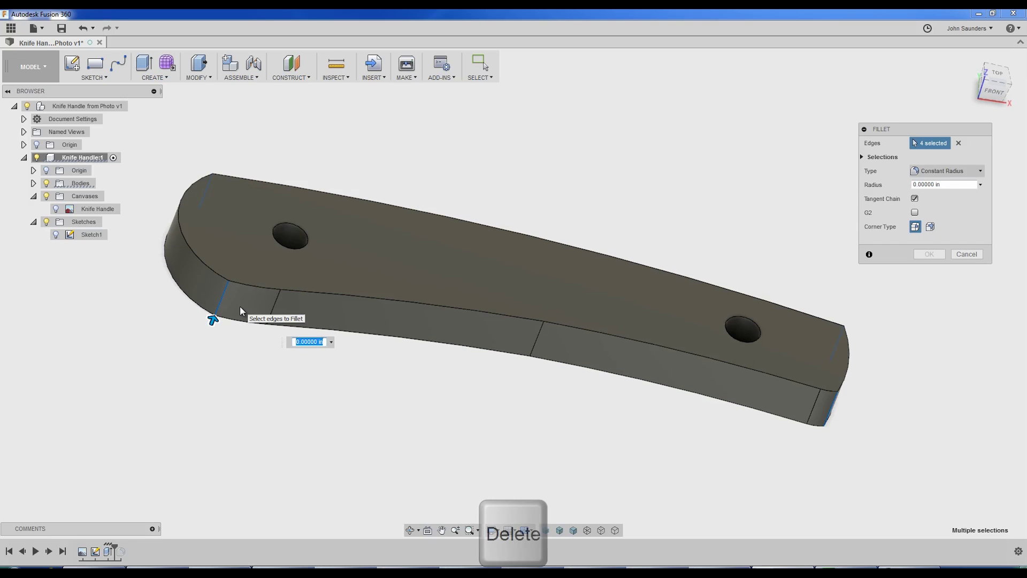
{"action": "type", "text": ".05"}
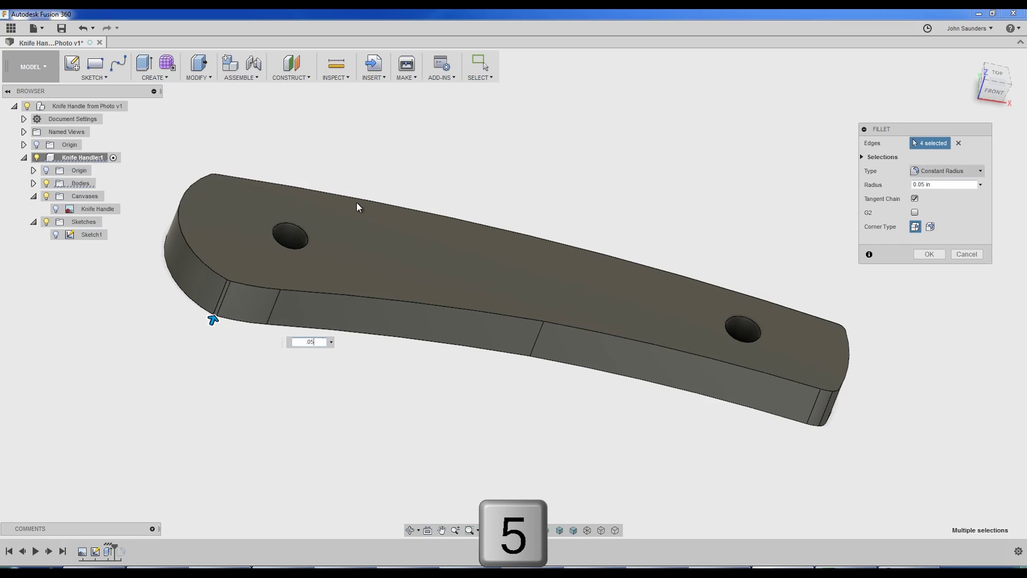
{"action": "middle_click_drag", "start_coordinate": [378, 158], "coordinate": [385, 156], "text": "shift"}
{"action": "type", "text": ".1"}
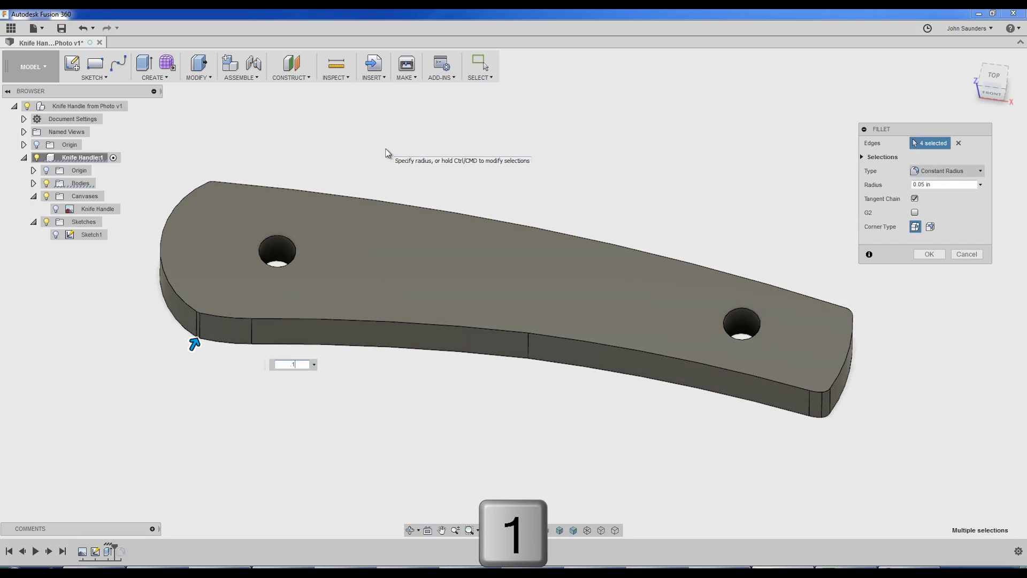
{"action": "key", "text": "shift+Left"}
{"action": "type", "text": "075"}
{"action": "left_click", "coordinate": [929, 254]}
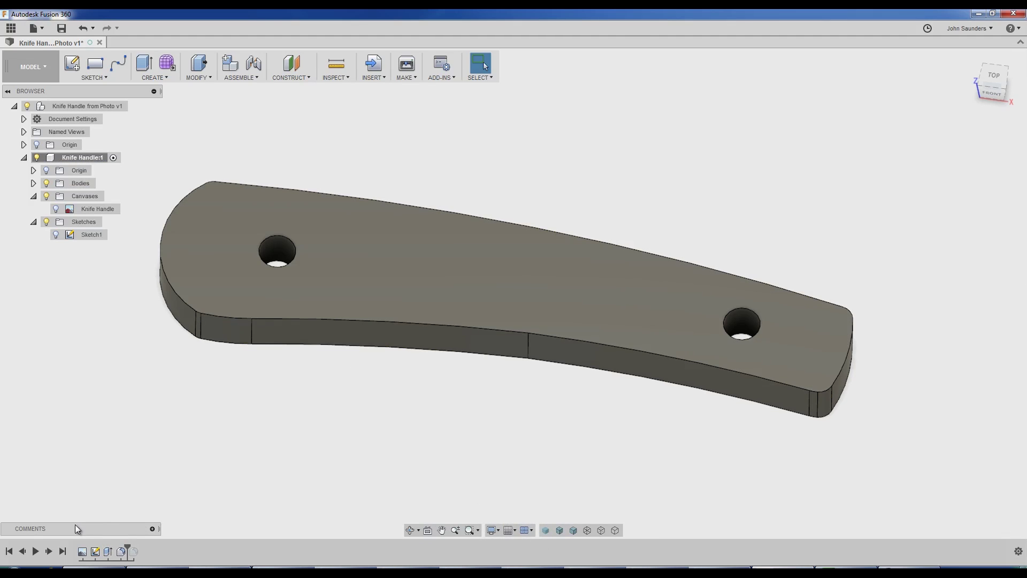
Move the timeline marker to the end and orbit to check both fillets on the plate
{"action": "left_click", "coordinate": [62, 551]}
{"action": "middle_click_drag", "start_coordinate": [740, 240], "coordinate": [578, 162], "text": "shift"}
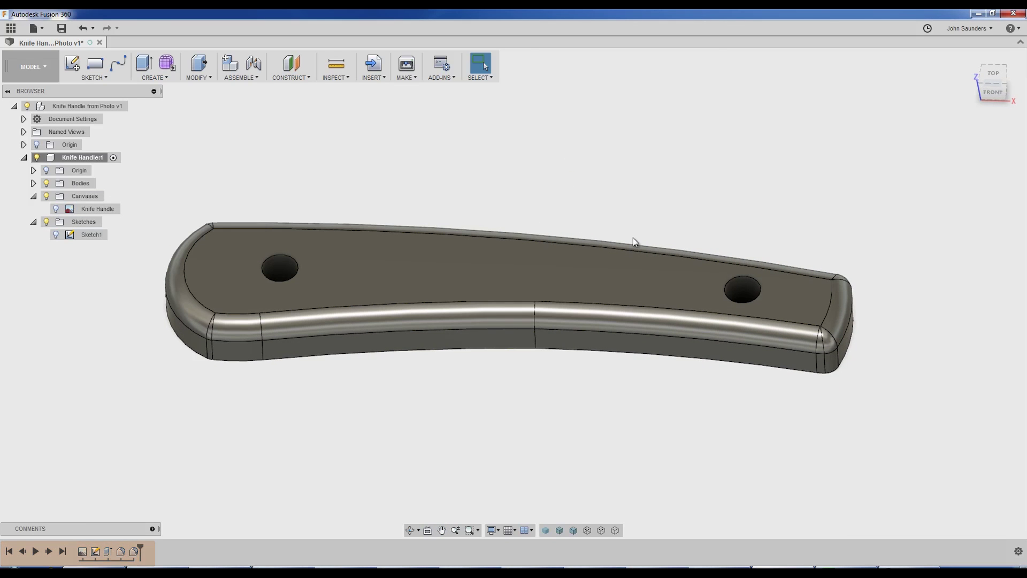
{"action": "middle_click_drag", "start_coordinate": [339, 152], "coordinate": [309, 268], "text": "shift"}
{"action": "left_click", "coordinate": [307, 269]}
{"action": "left_click", "coordinate": [459, 149]}
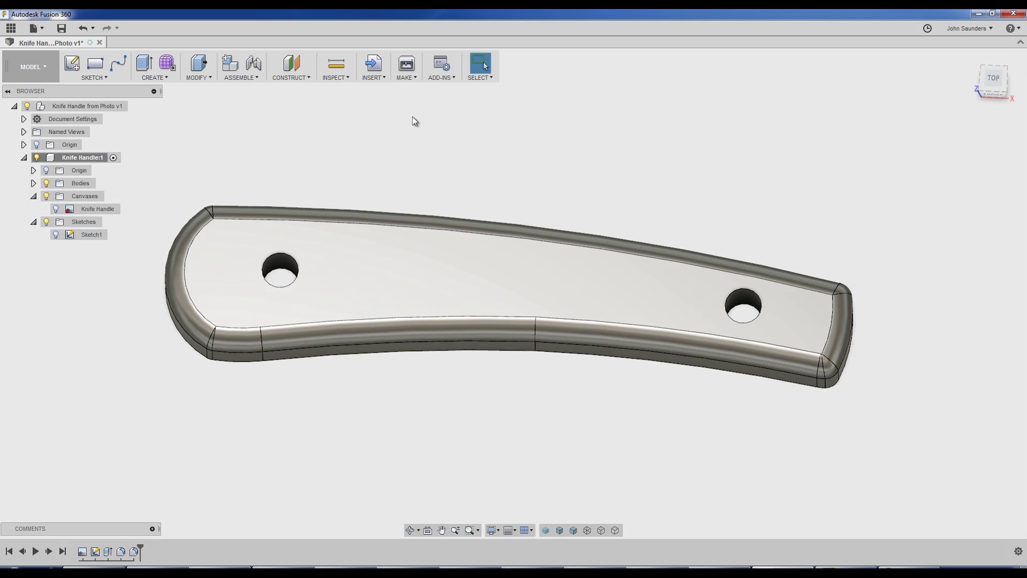
{"action": "middle_click_drag", "start_coordinate": [254, 174], "coordinate": [159, 260], "text": "shift"}
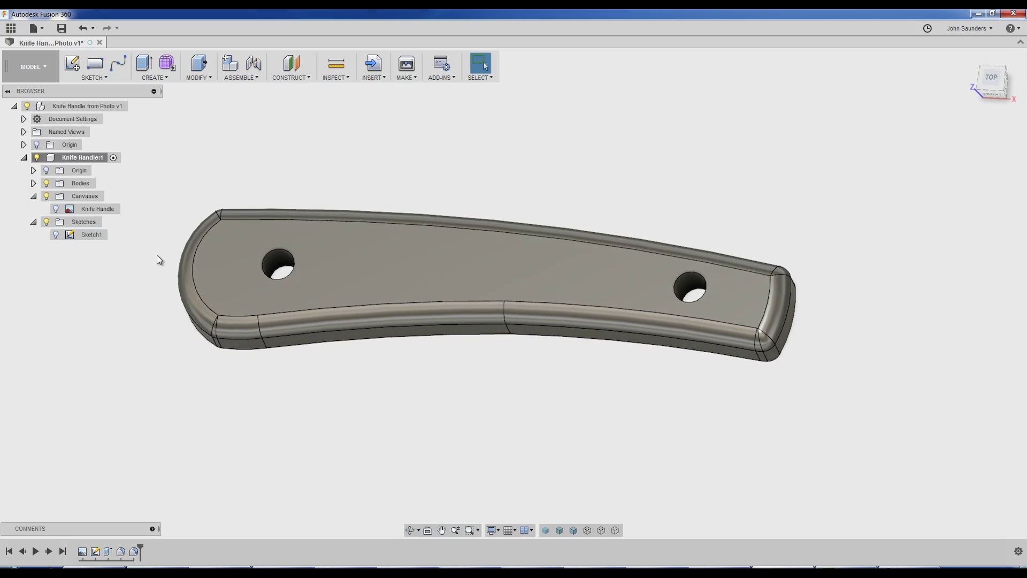
Reopen Sketch1 and draw a 0.25 in circle centred on the left hole
{"action": "right_click", "coordinate": [84, 239]}
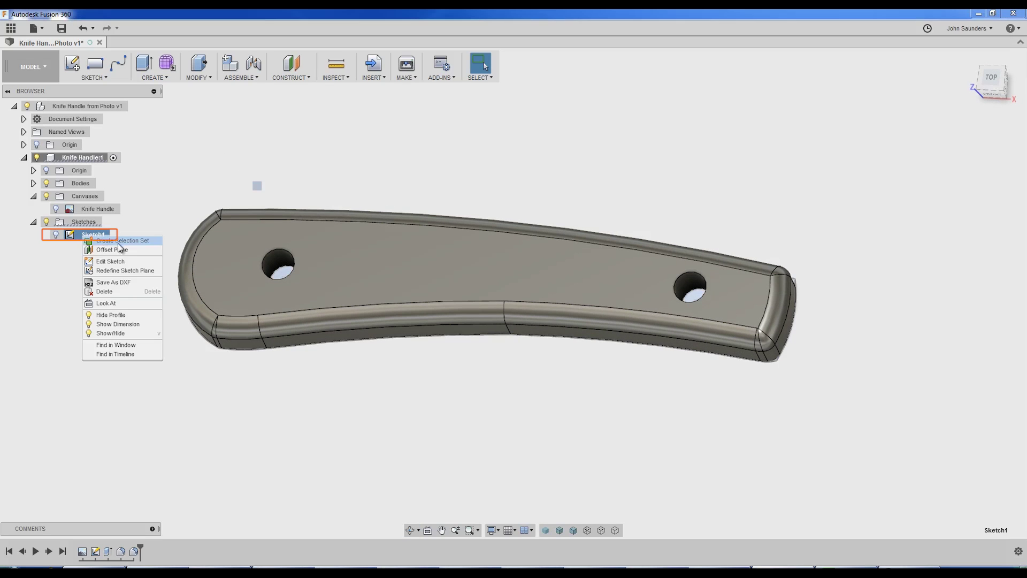
{"action": "left_click", "coordinate": [123, 262]}
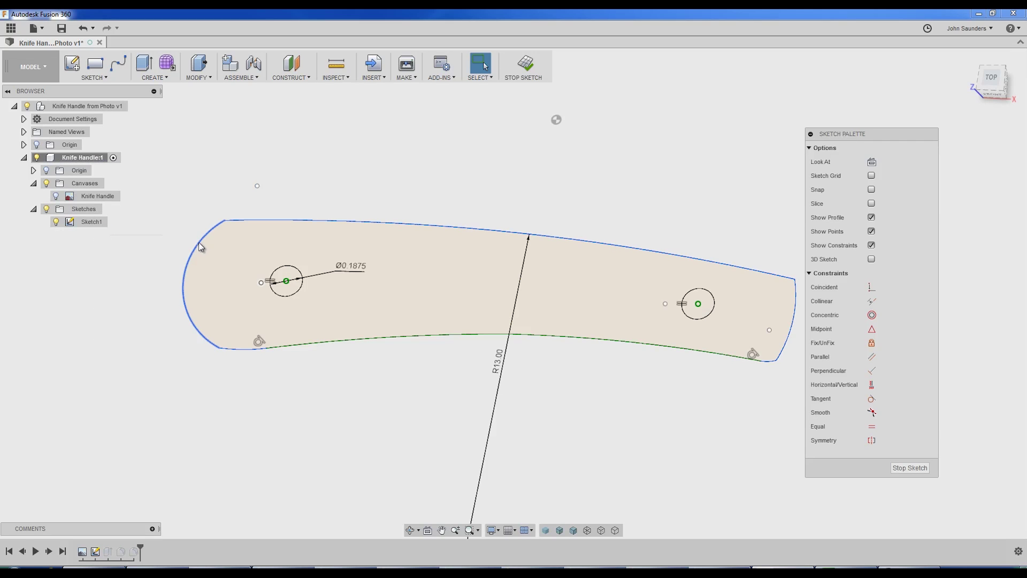
{"action": "key", "text": "c"}
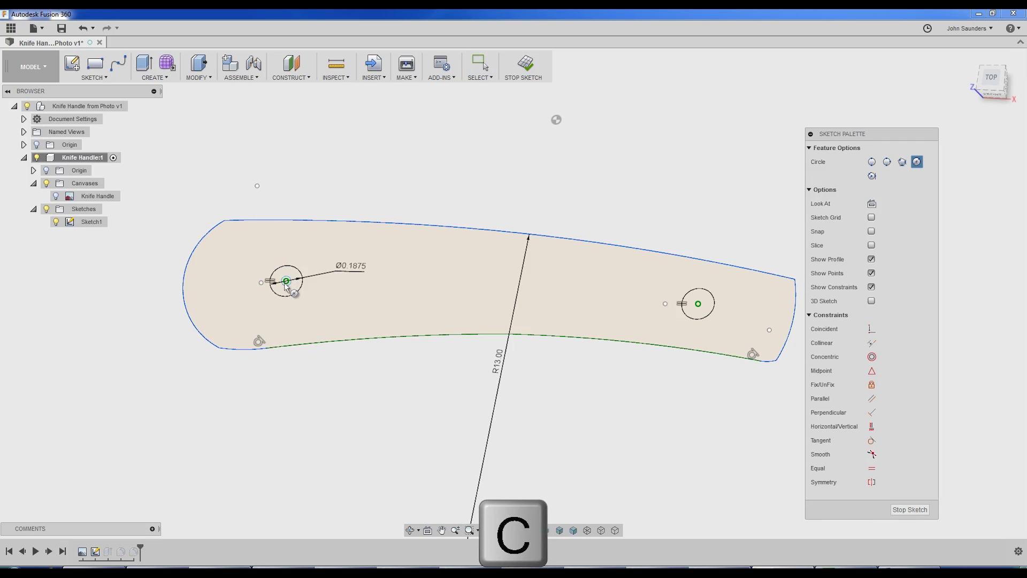
{"action": "left_click", "coordinate": [286, 281]}
{"action": "type", "text": ".25"}
{"action": "key", "text": "Return"}
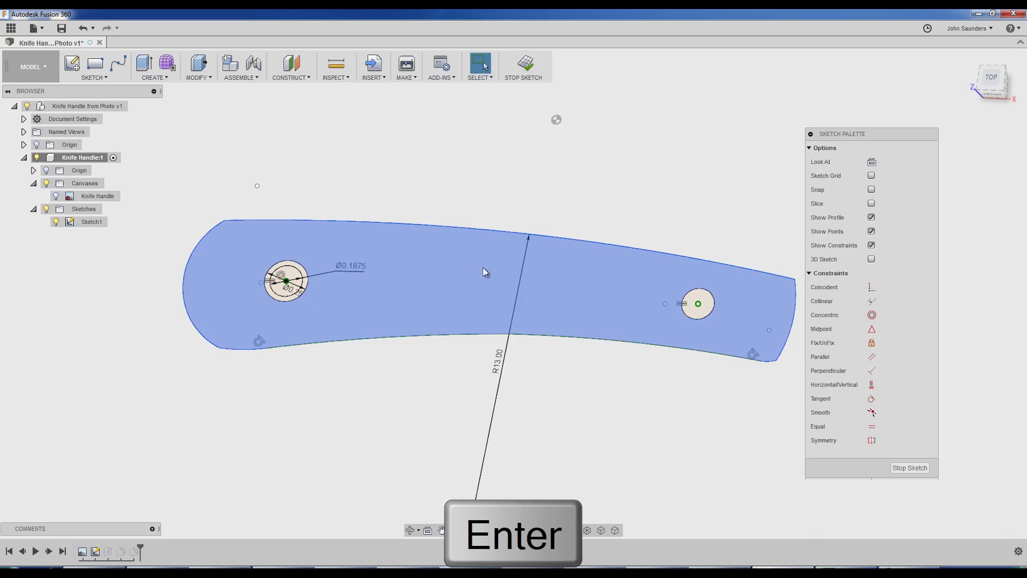
Draw a circle on the right hole, make it Equal to the left circle, and finish the sketch
{"action": "key", "text": "c"}
{"action": "left_click", "coordinate": [698, 303]}
{"action": "key", "text": "Delete"}
{"action": "key", "text": "Return"}
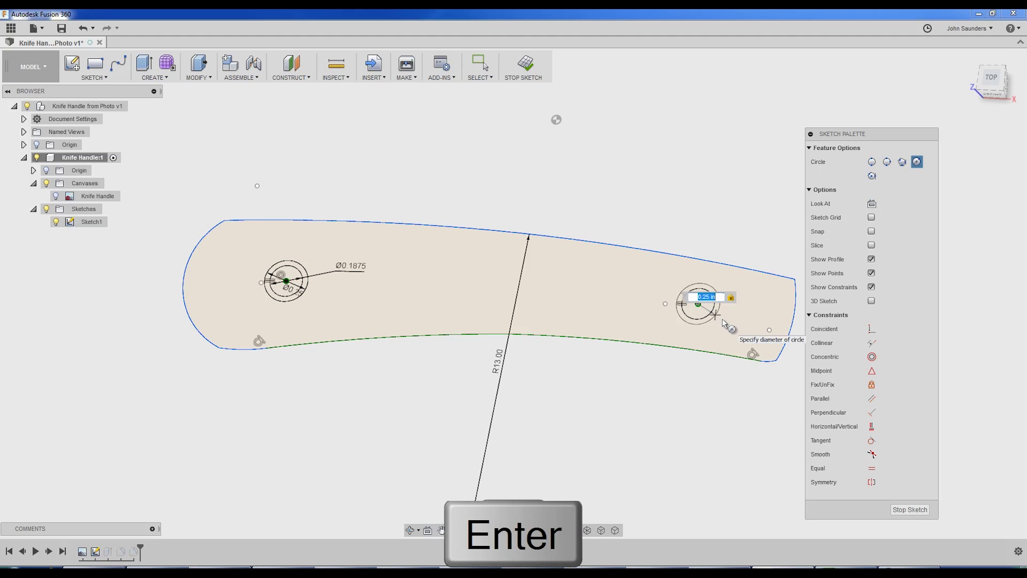
{"action": "key", "text": "ctrl+z"}
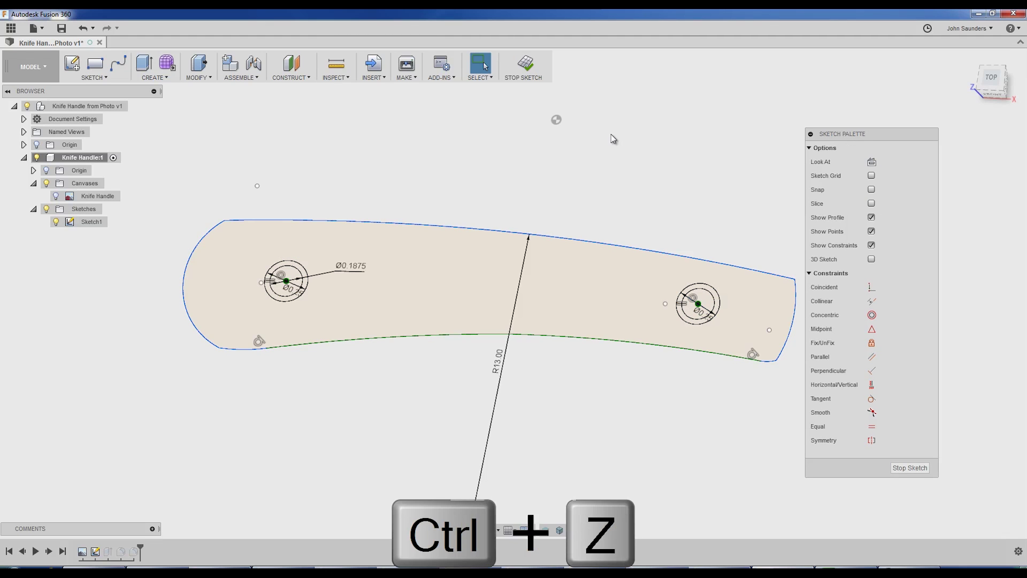
{"action": "key", "text": "c"}
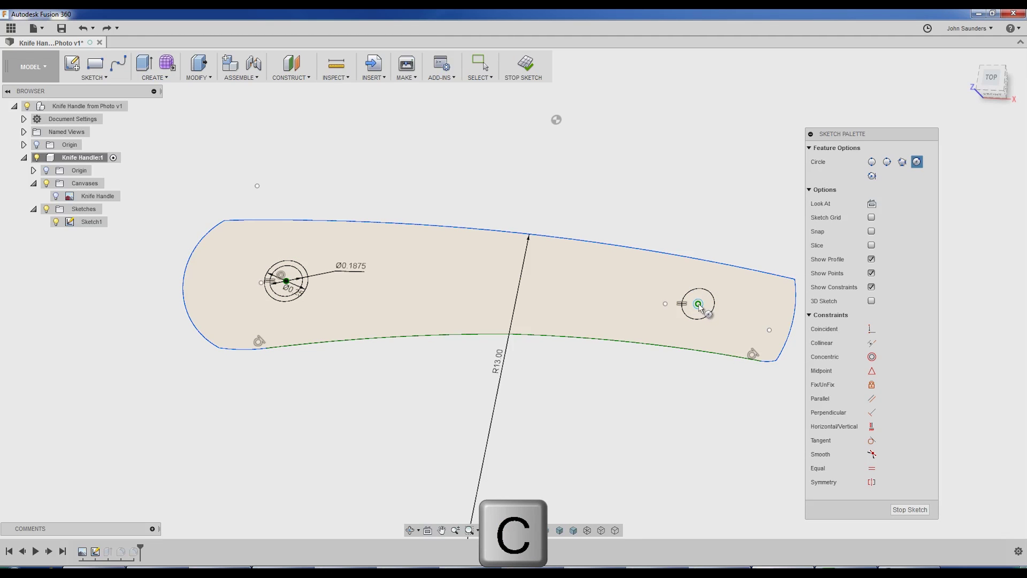
{"action": "left_click", "coordinate": [699, 304]}
{"action": "left_click", "coordinate": [871, 468]}
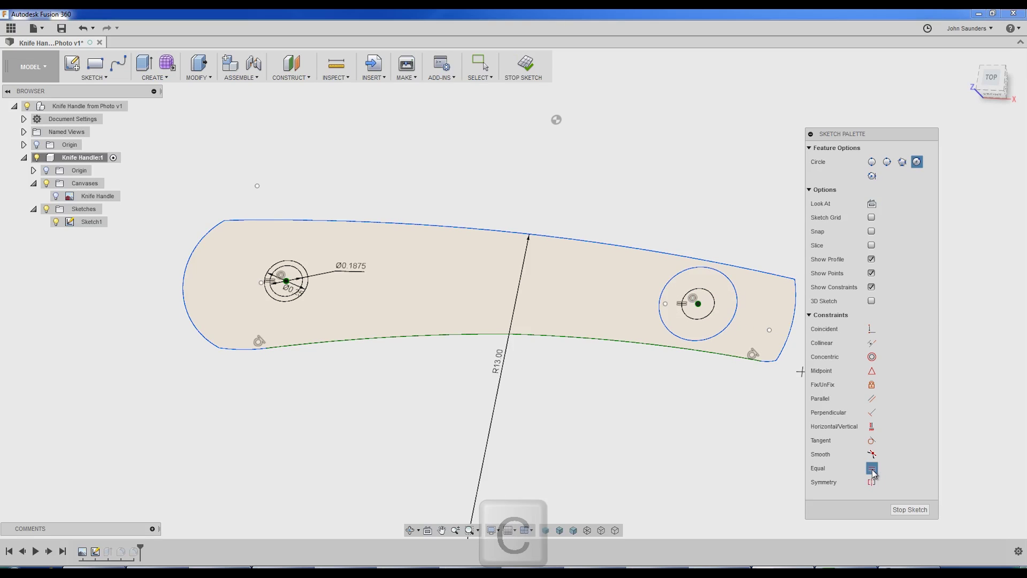
{"action": "left_click", "coordinate": [720, 336]}
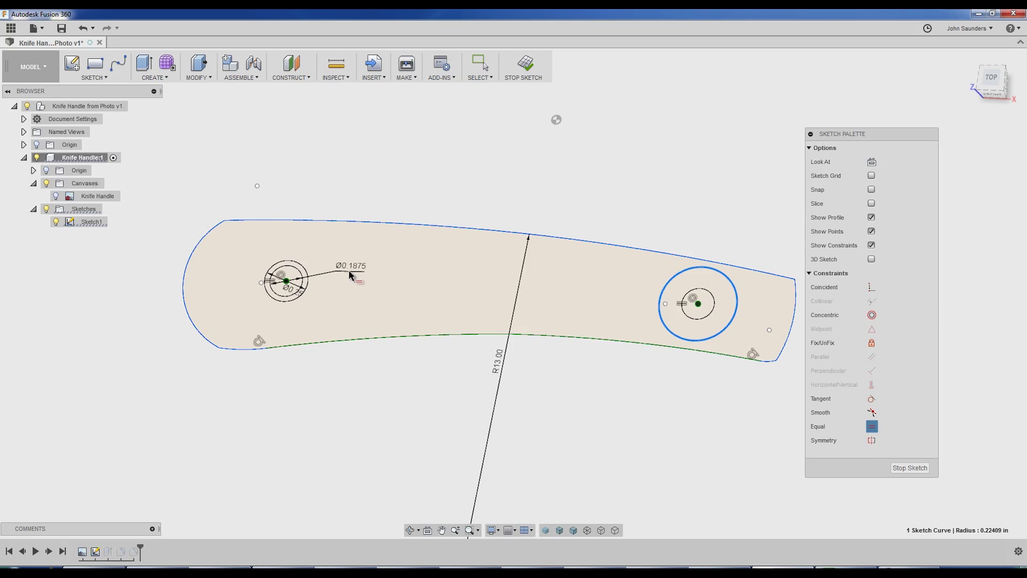
{"action": "left_click", "coordinate": [302, 301]}
{"action": "key", "text": "Return"}
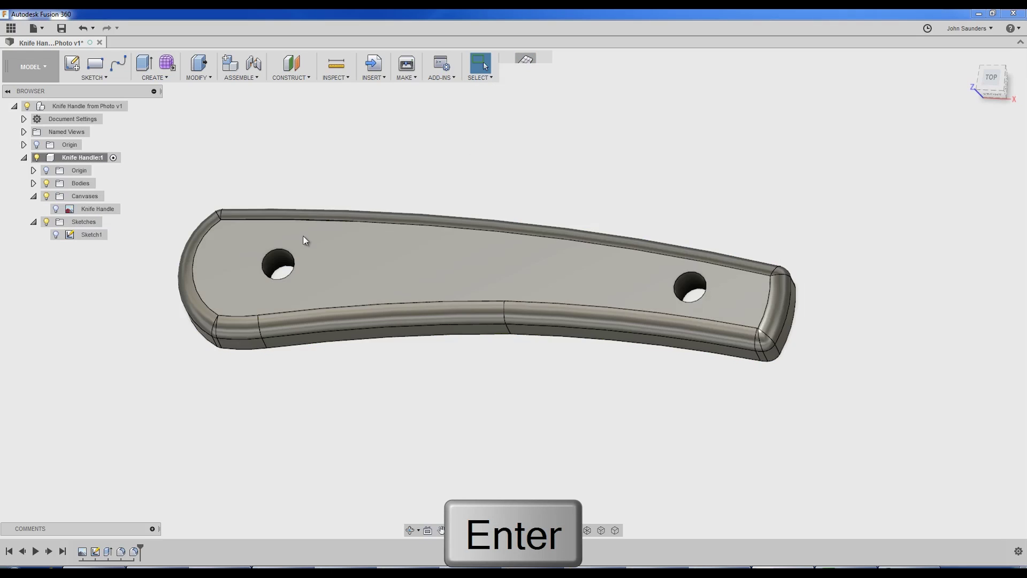
Show Sketch1, start Extrude, and pick the rings around both holes as profiles
{"action": "left_click", "coordinate": [55, 235]}
{"action": "mouse_move", "coordinate": [59, 244]}
{"action": "middle_mouse_down", "text": "shift"}
{"action": "mouse_move", "coordinate": [101, 369]}
{"action": "mouse_move", "coordinate": [91, 323]}
{"action": "mouse_move", "coordinate": [99, 362]}
{"action": "mouse_move", "coordinate": [143, 340]}
{"action": "middle_mouse_up", "text": "shift"}
{"action": "left_click", "coordinate": [233, 244]}
{"action": "middle_click_drag", "start_coordinate": [271, 160], "coordinate": [316, 188], "text": "shift"}
{"action": "key", "text": "e"}
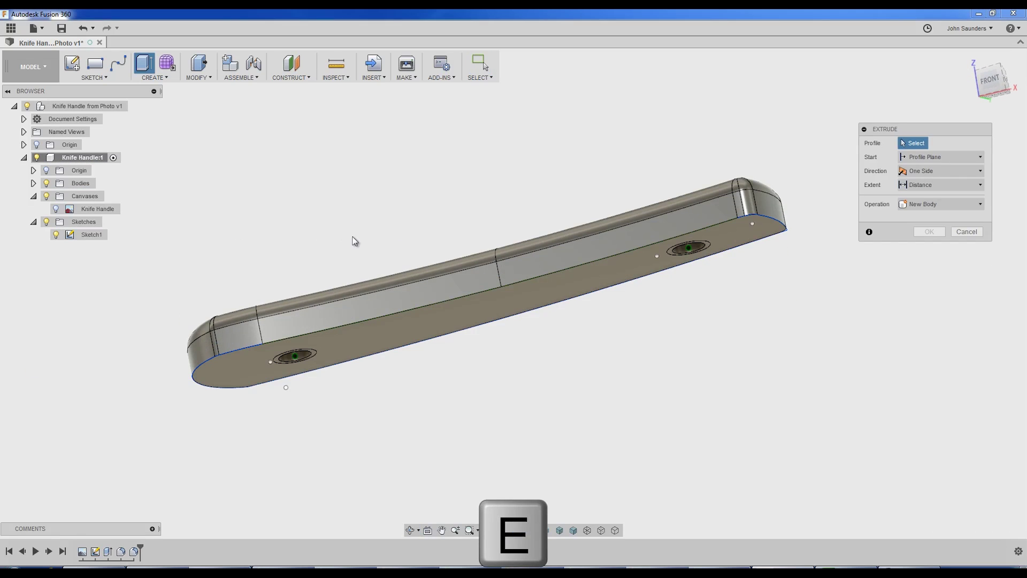
{"action": "scroll", "coordinate": [419, 422], "scroll_direction": "up", "scroll_amount": 3}
{"action": "scroll", "coordinate": [309, 400], "scroll_direction": "up", "scroll_amount": 3}
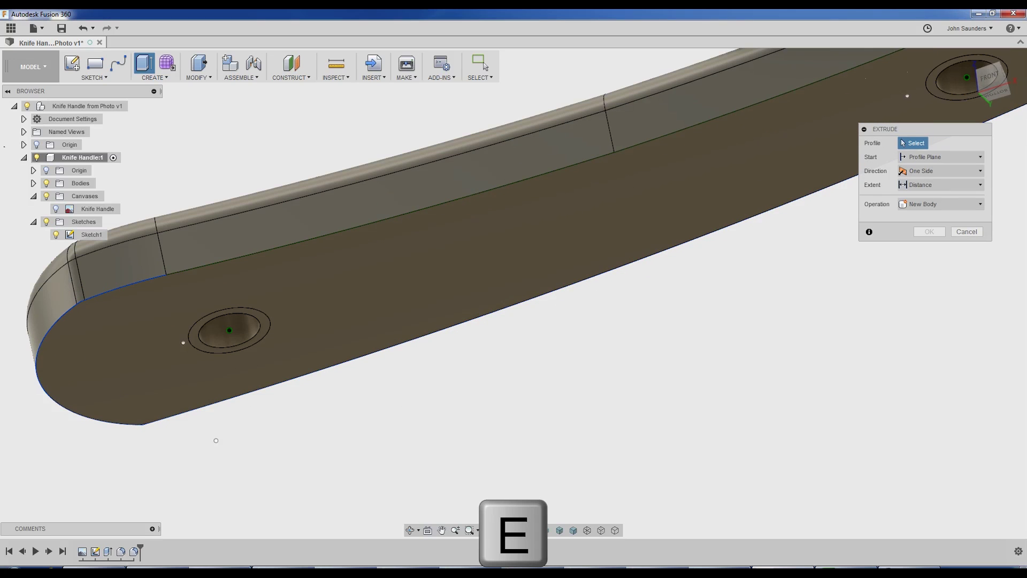
{"action": "left_click", "coordinate": [263, 333]}
{"action": "middle_click_drag", "start_coordinate": [739, 434], "coordinate": [518, 509]}
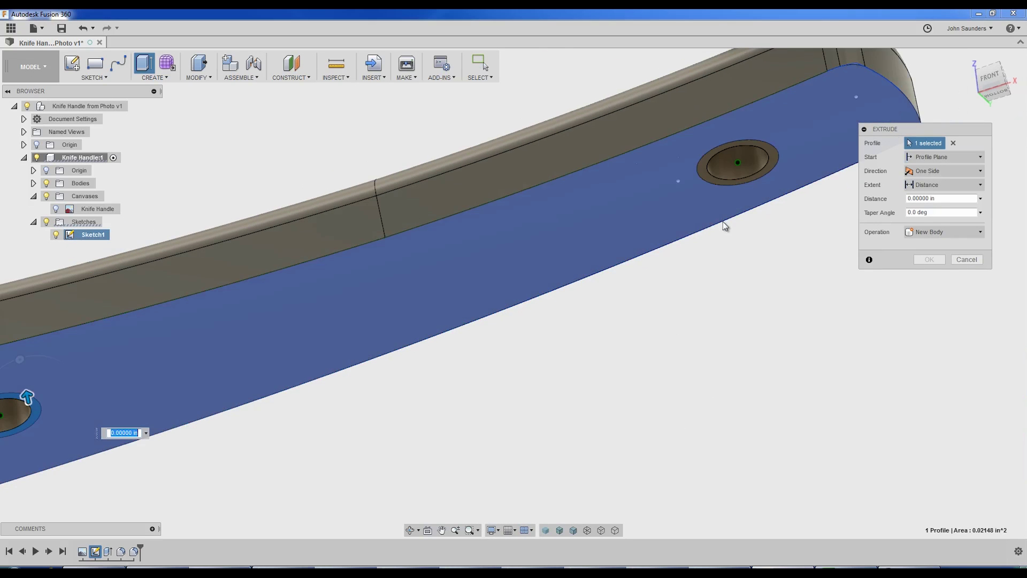
{"action": "left_click", "coordinate": [736, 182]}
{"action": "middle_click_drag", "start_coordinate": [685, 347], "coordinate": [623, 412], "text": "shift"}
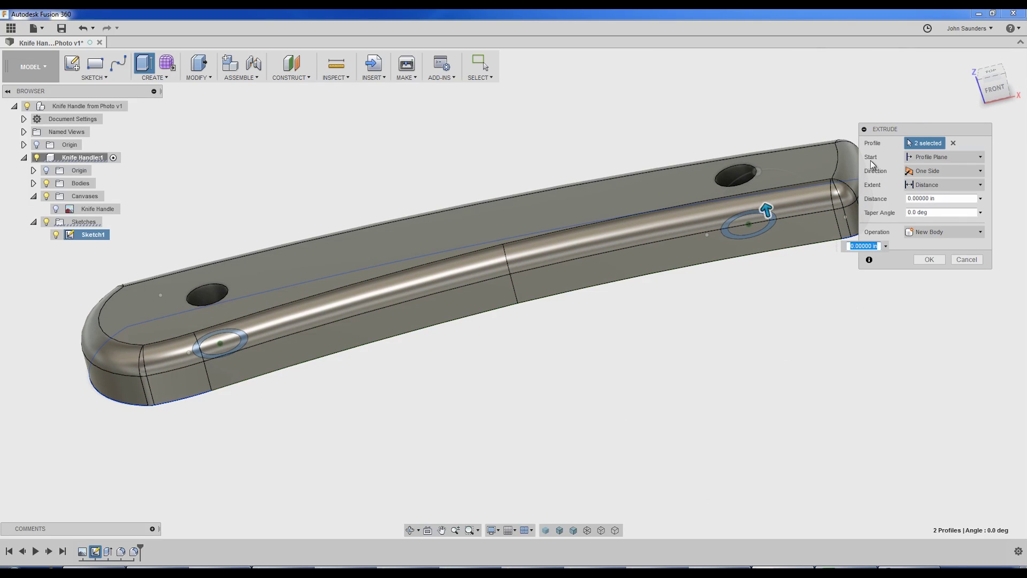
Start the extrude From Object on the top face, cut -0.0625 deep, and confirm
{"action": "left_click", "coordinate": [943, 159]}
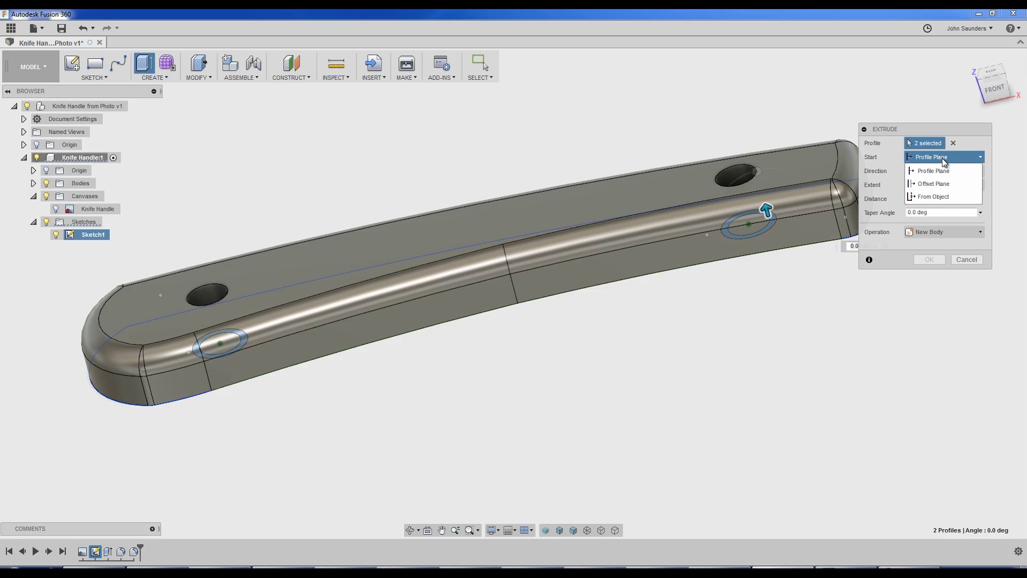
{"action": "left_click", "coordinate": [954, 196]}
{"action": "left_click", "coordinate": [259, 284]}
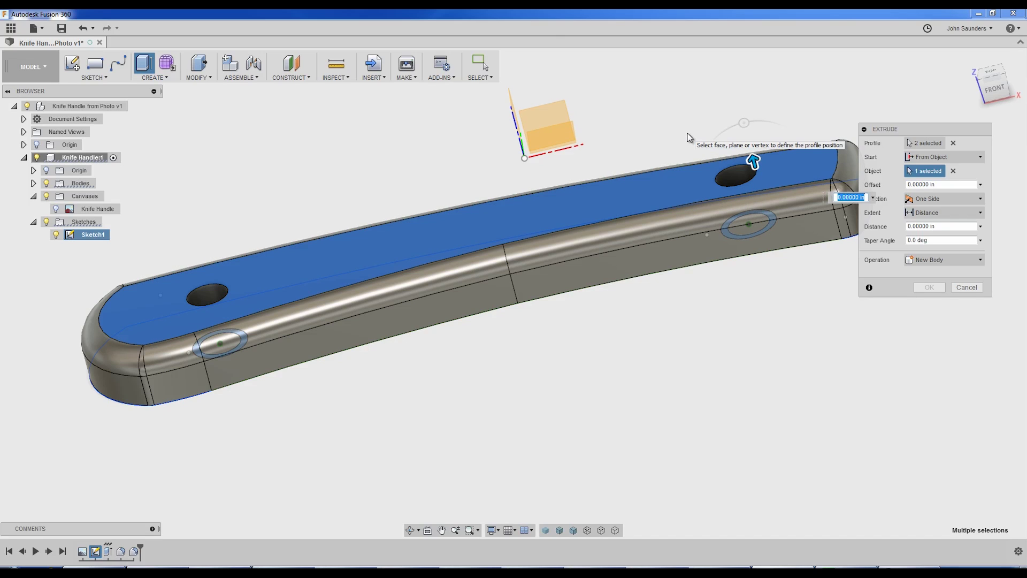
{"action": "type", "text": "-"}
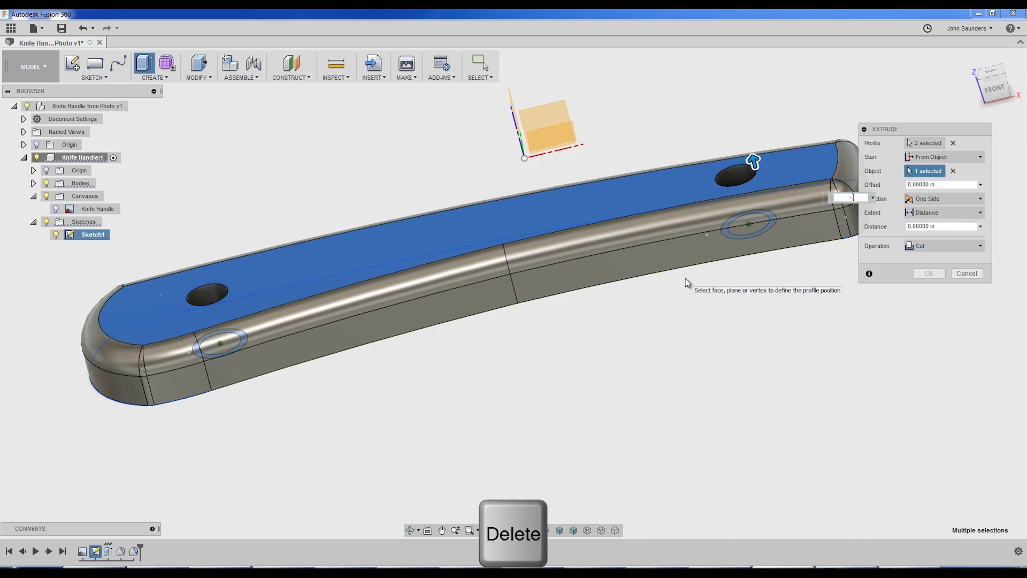
{"action": "type", "text": ".0625"}
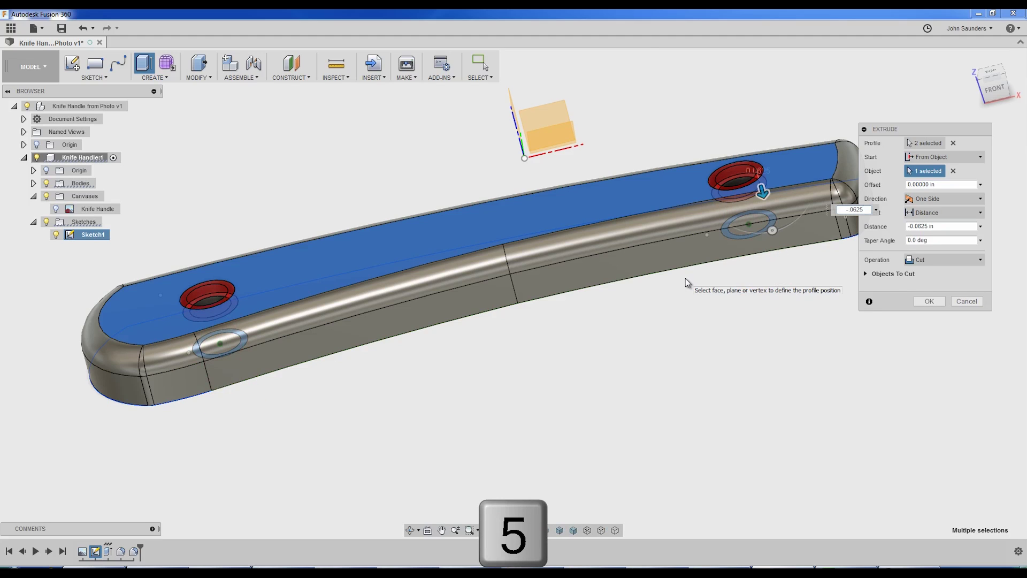
{"action": "left_click", "coordinate": [926, 302]}
Hide Sketch1, then orbit toward a top-down view to inspect both counterbored bolt holes
{"action": "middle_click_drag", "start_coordinate": [523, 371], "coordinate": [463, 407], "text": "shift"}
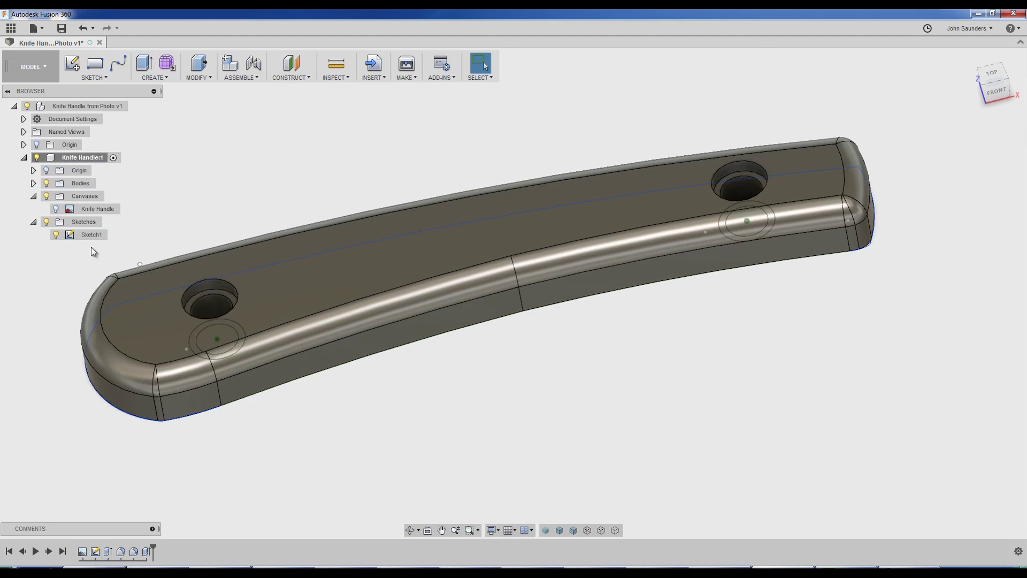
{"action": "left_click", "coordinate": [56, 234]}
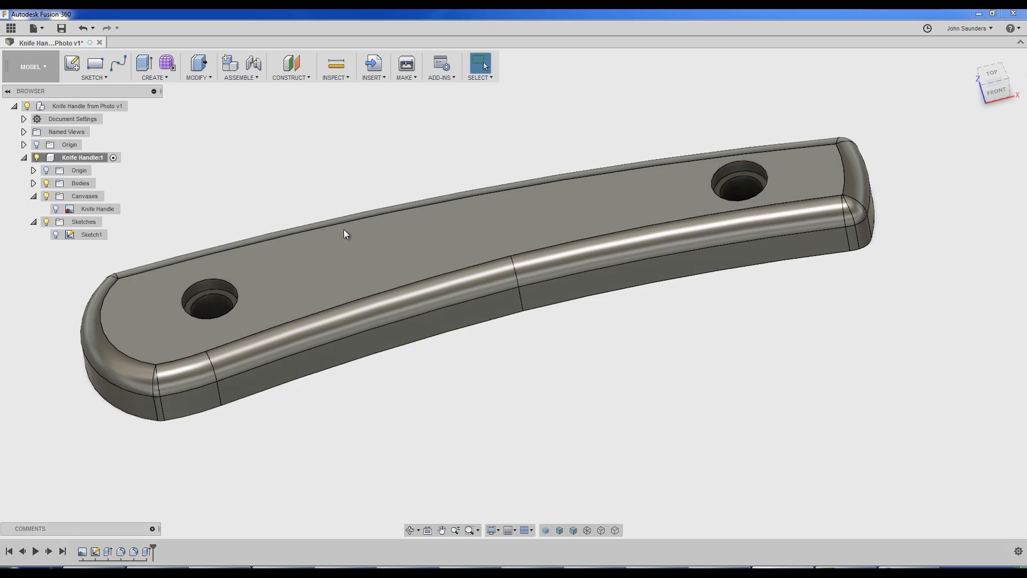
{"action": "middle_click_drag", "start_coordinate": [181, 184], "coordinate": [339, 220], "text": "shift"}
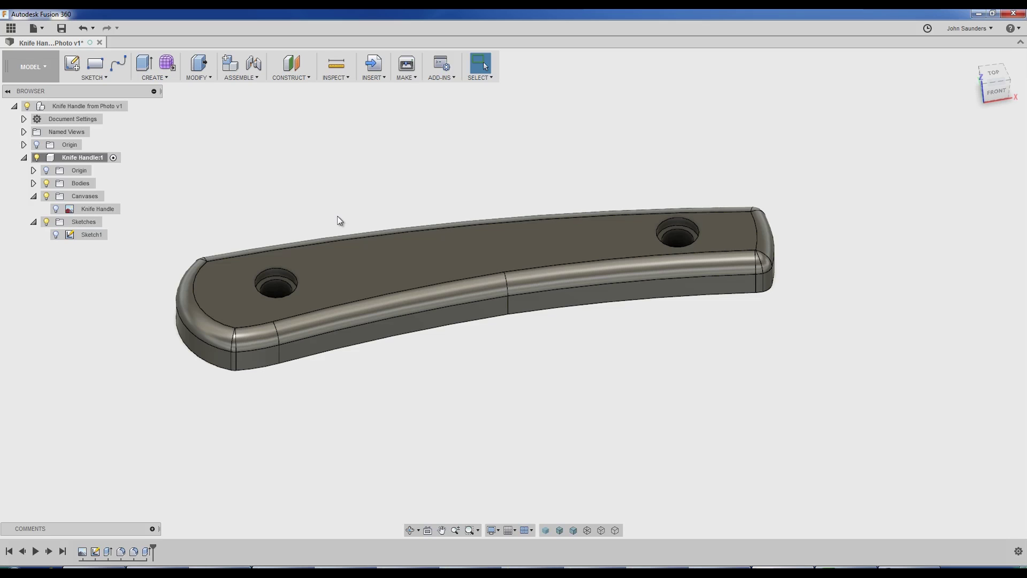
{"action": "mouse_move", "coordinate": [301, 211]}
{"action": "middle_mouse_down", "text": "shift"}
{"action": "mouse_move", "coordinate": [310, 211]}
{"action": "mouse_move", "coordinate": [303, 205]}
{"action": "middle_mouse_up", "text": "shift"}
{"action": "middle_click_drag", "start_coordinate": [229, 376], "coordinate": [230, 395], "text": "shift"}
{"action": "scroll", "coordinate": [230, 395], "scroll_direction": "up", "scroll_amount": 3}
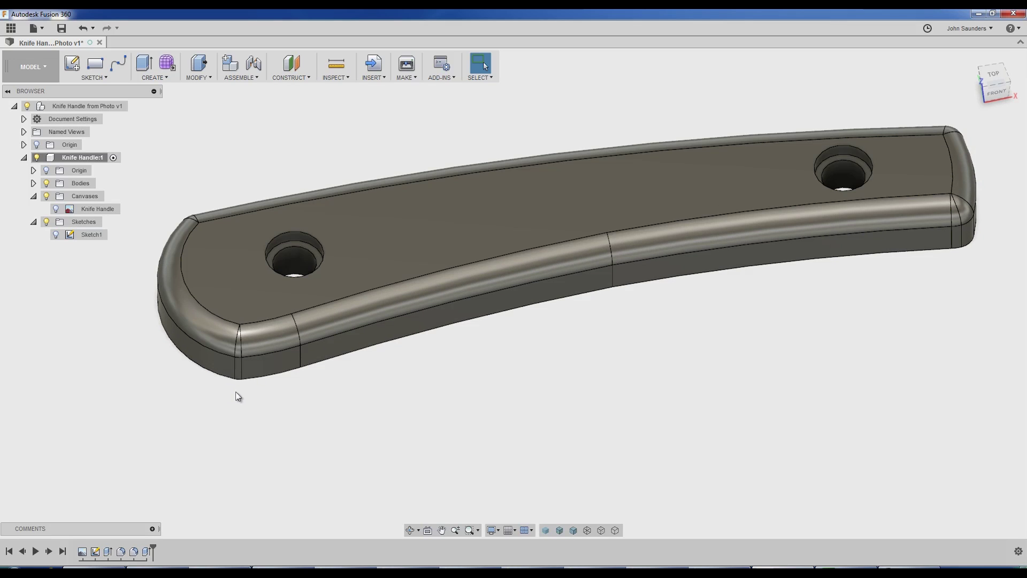
{"action": "mouse_move", "coordinate": [611, 416]}
{"action": "middle_mouse_down", "text": "shift"}
{"action": "mouse_move", "coordinate": [591, 360]}
{"action": "mouse_move", "coordinate": [567, 396]}
{"action": "mouse_move", "coordinate": [300, 428]}
{"action": "mouse_move", "coordinate": [317, 457]}
{"action": "middle_mouse_up", "text": "shift"}
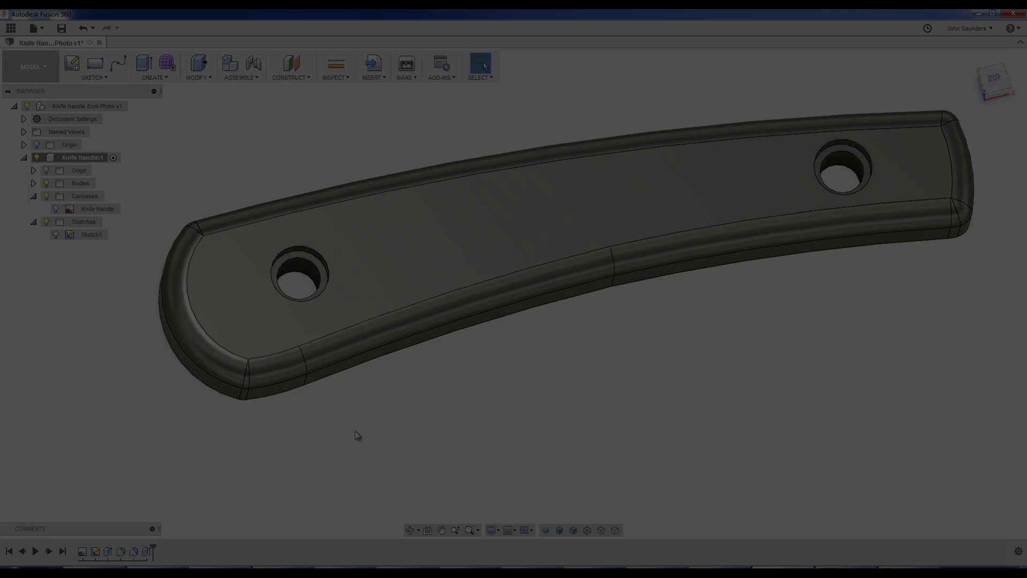